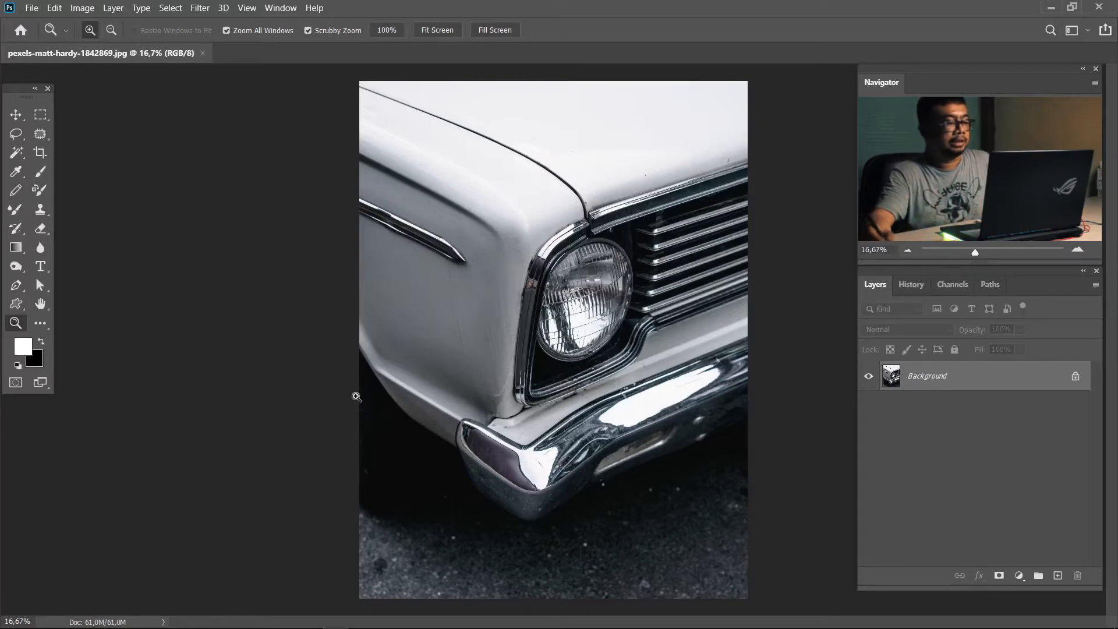
# Start a Pen path at the headlight's upper corner and trace its outer rim around to the underside.
pyautogui.moveTo(593, 295); pyautogui.dragTo(558, 337)
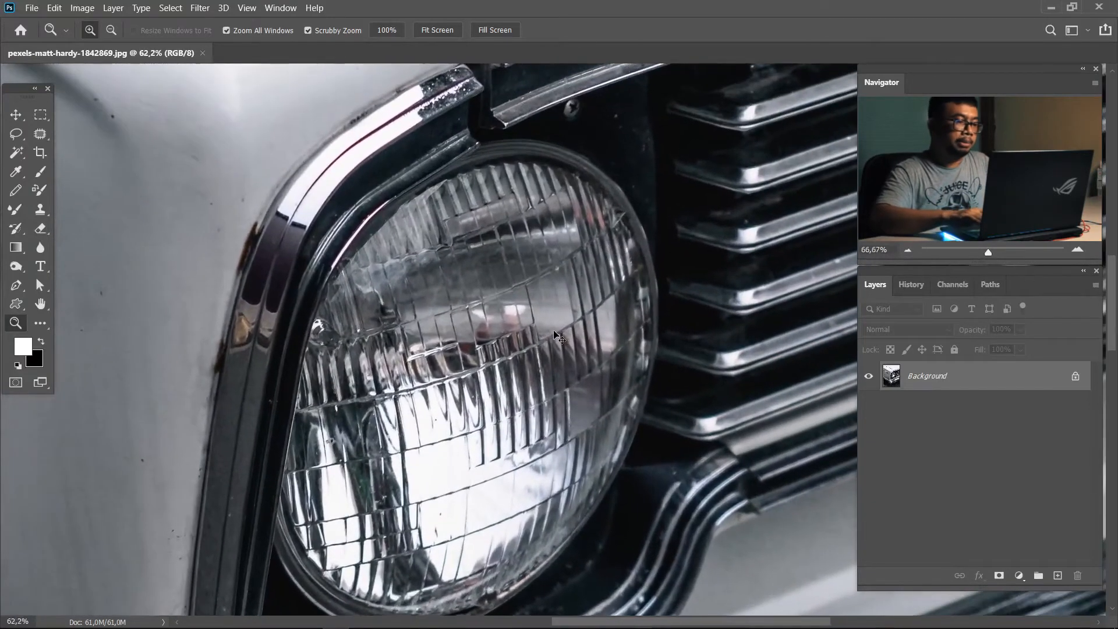
pyautogui.hotkey('ctrl', '+')
pyautogui.hotkey('ctrl', '+')
pyautogui.hotkey('ctrl', '+')
pyautogui.moveTo(617, 265); pyautogui.dragTo(550, 329)
pyautogui.hotkey('ctrl', '-')
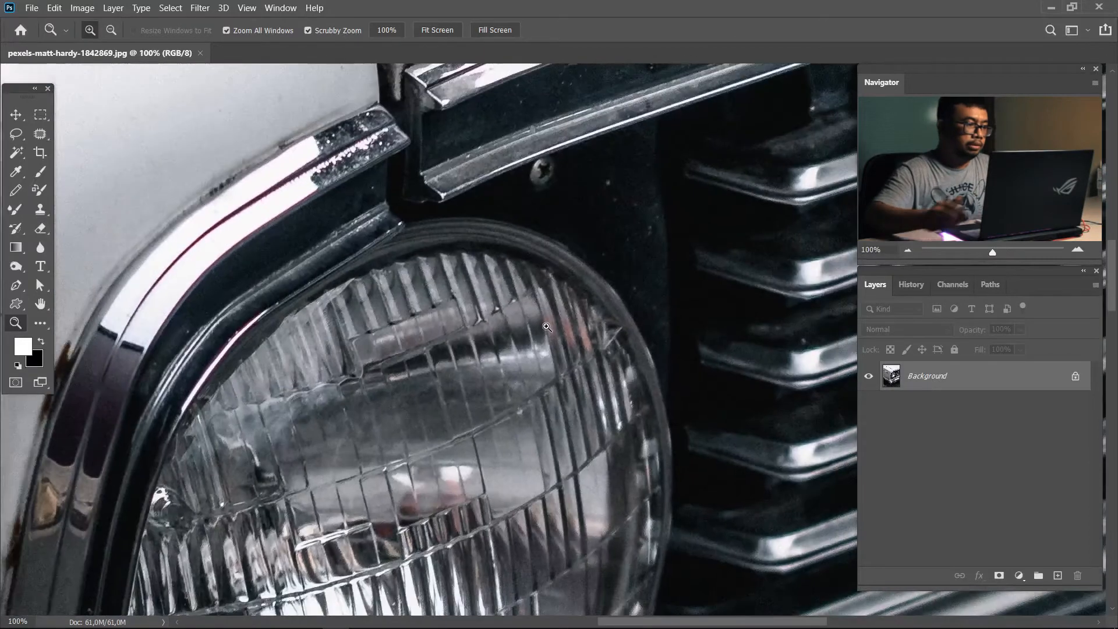
pyautogui.press('p')
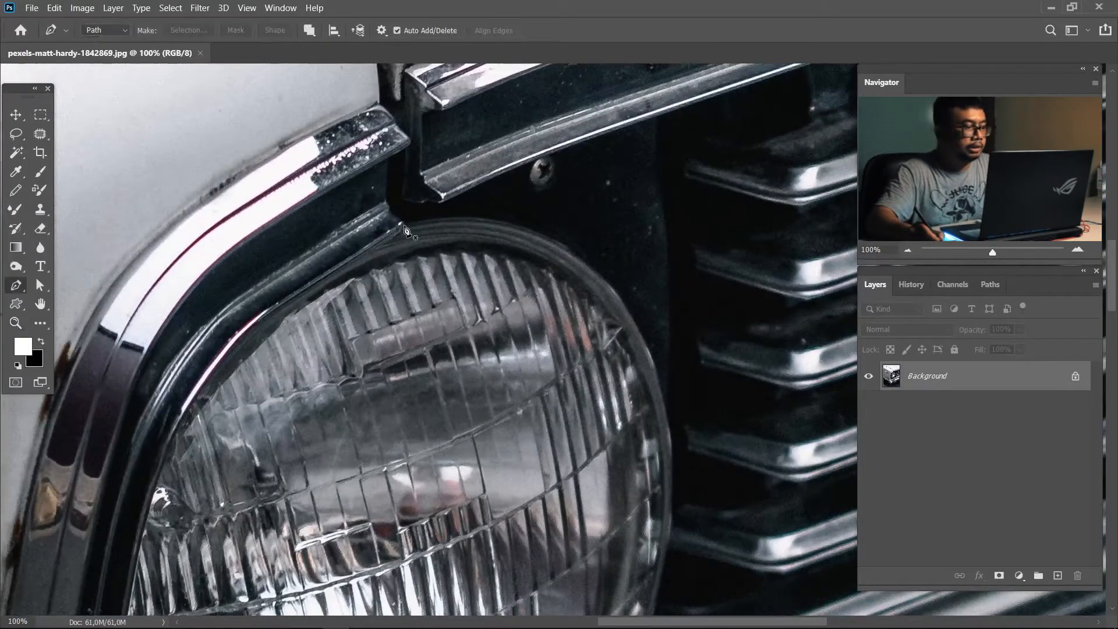
pyautogui.click(405, 224)
pyautogui.click(632, 315)
pyautogui.moveTo(635, 321); pyautogui.dragTo(723, 460)
pyautogui.moveTo(688, 506); pyautogui.dragTo(634, 211)
pyautogui.moveTo(551, 451); pyautogui.dragTo(699, 329)
pyautogui.moveTo(478, 457); pyautogui.dragTo(357, 468)
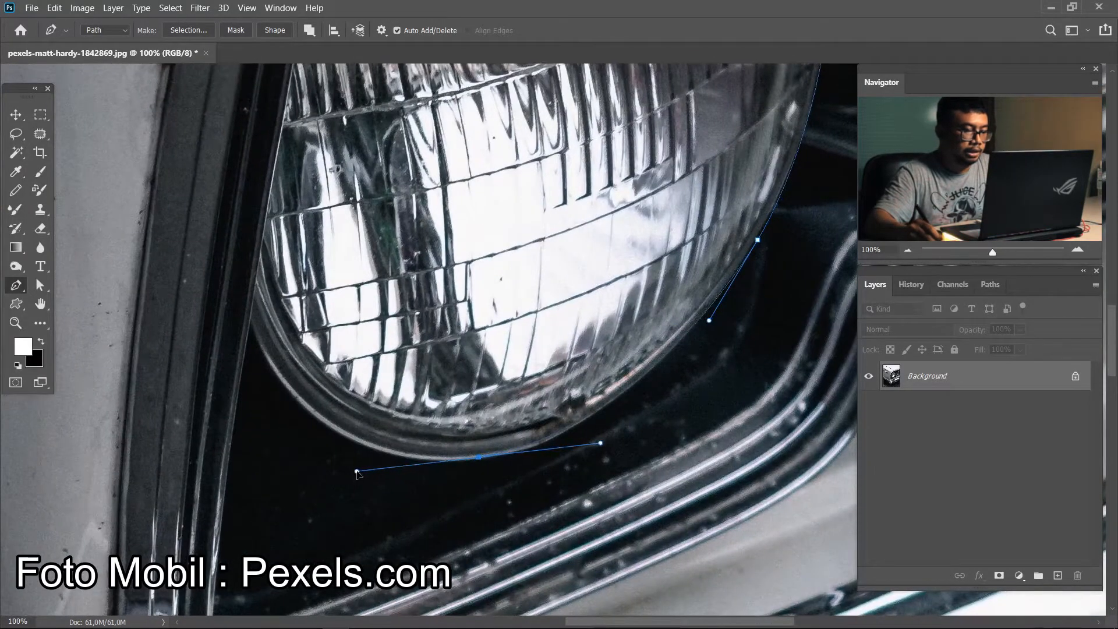
# Fit the path to the headlight's lower and inner rim, close it at the starting point and convert it to a selection.
pyautogui.click(250, 324)
pyautogui.moveTo(309, 395); pyautogui.dragTo(309, 413)
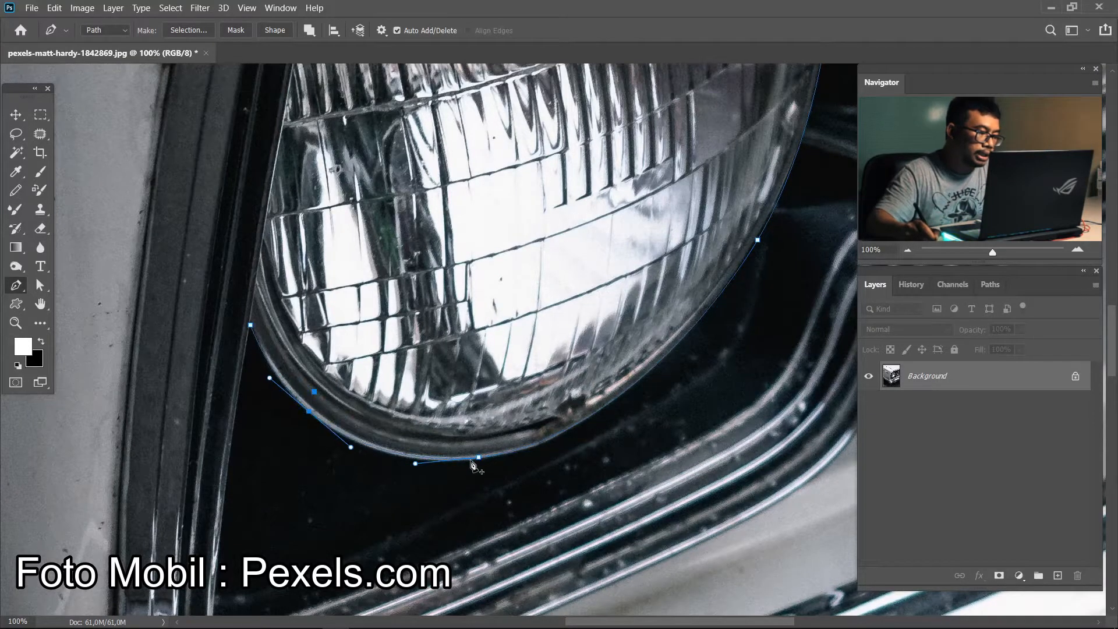
pyautogui.moveTo(393, 452); pyautogui.dragTo(393, 453)
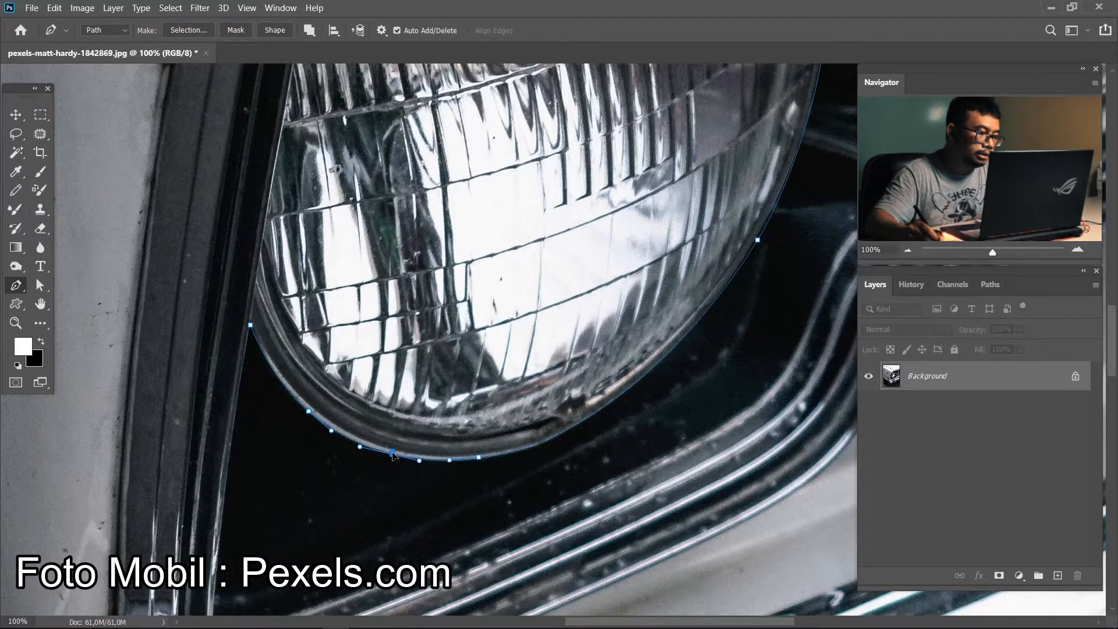
pyautogui.scroll(5, 453, 385)
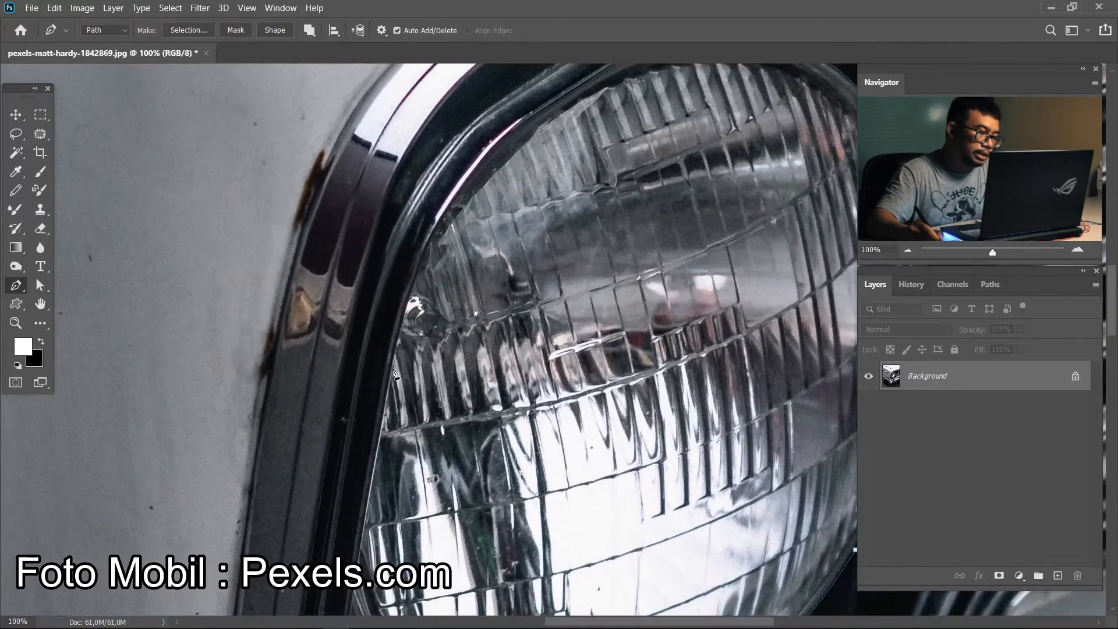
pyautogui.scroll(5, 420, 308)
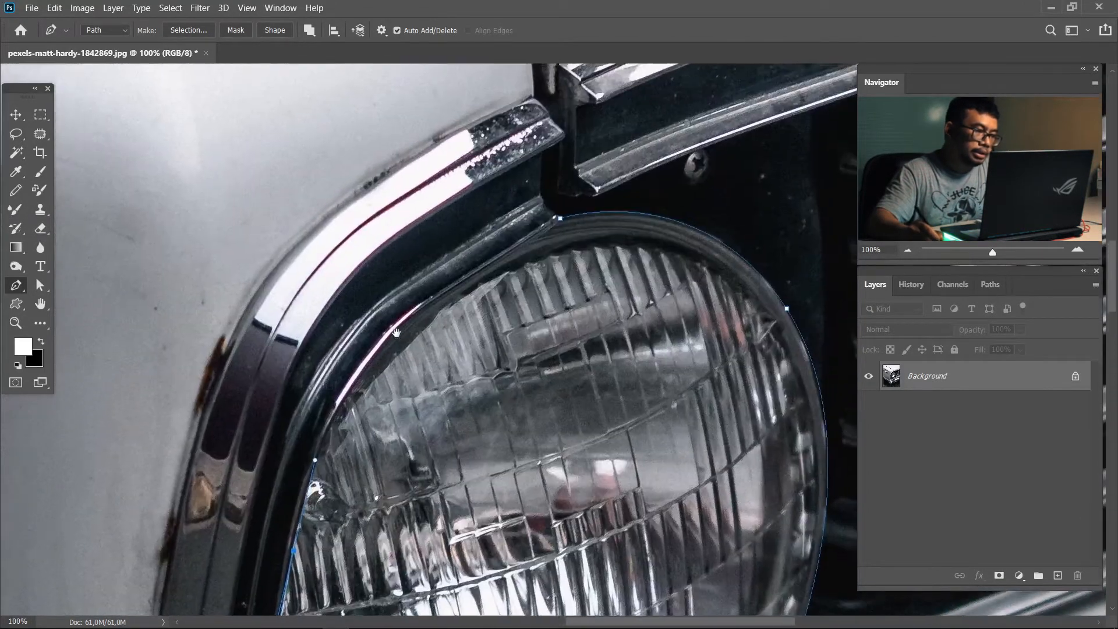
pyautogui.moveTo(438, 293); pyautogui.dragTo(512, 250)
pyautogui.click(562, 216)
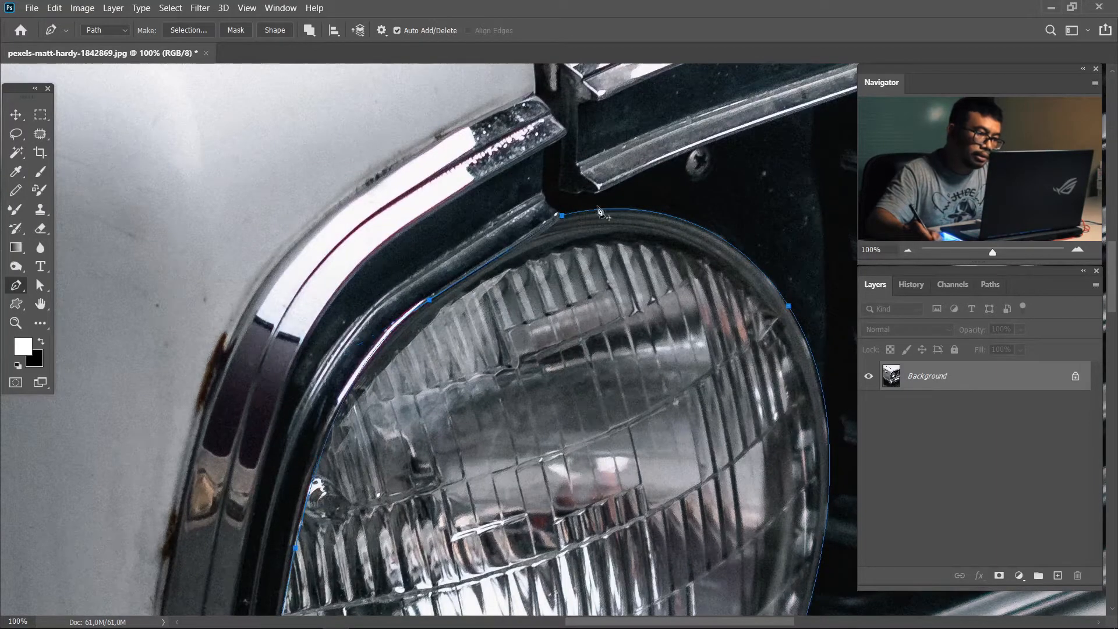
pyautogui.hotkey('ctrl', '-')
pyautogui.hotkey('ctrl', 'Return')
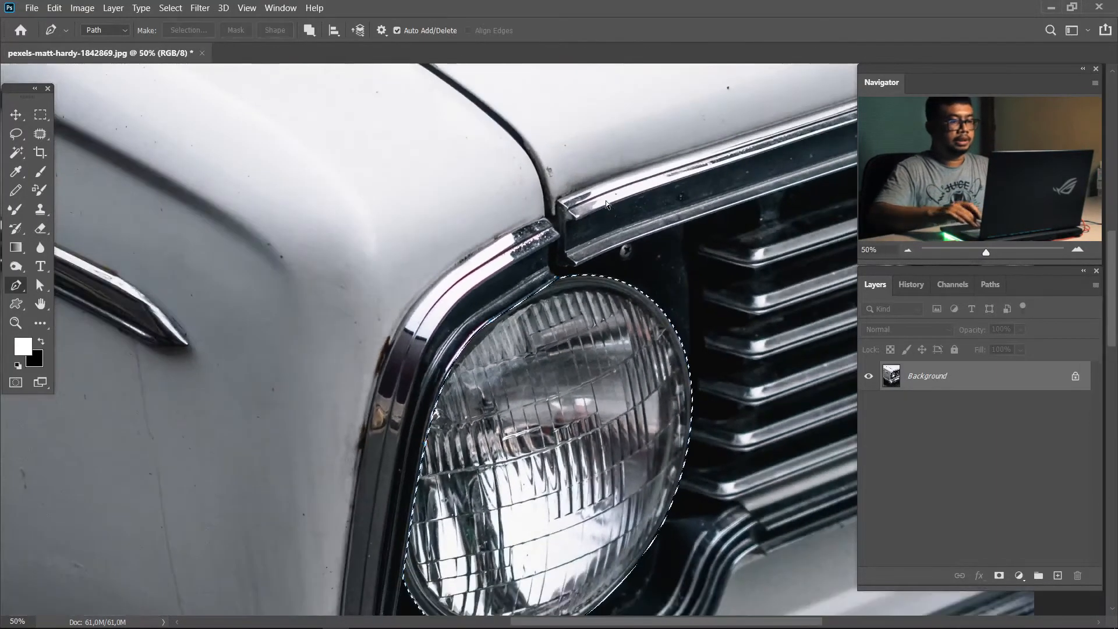
# Feather the headlight selection by 0,1 pixels, the smallest allowed radius.
pyautogui.press('m')
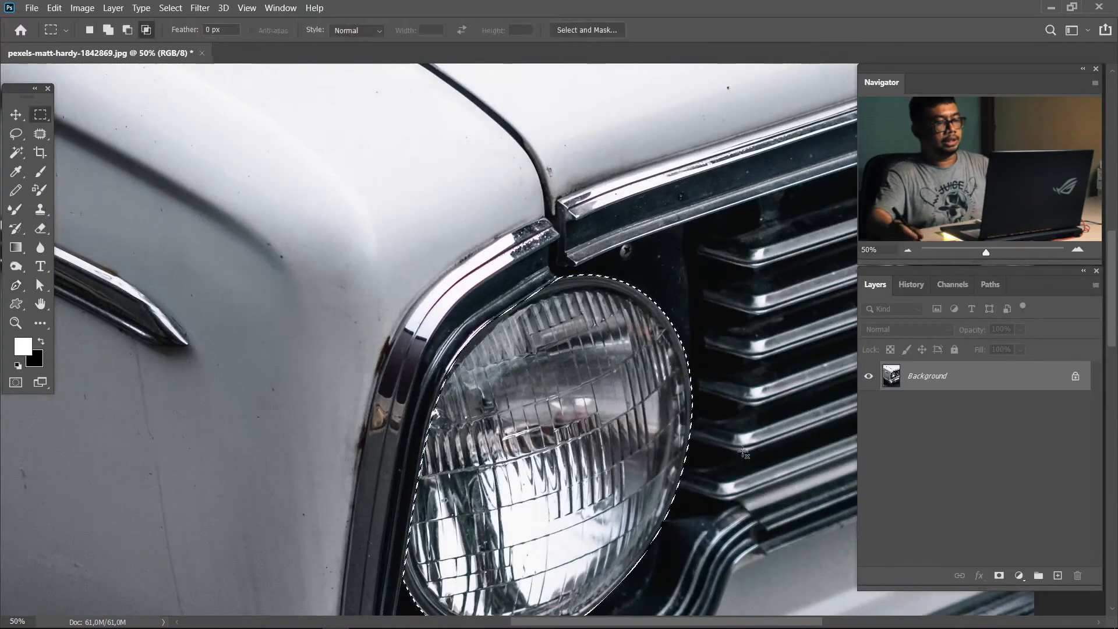
pyautogui.rightClick(593, 381)
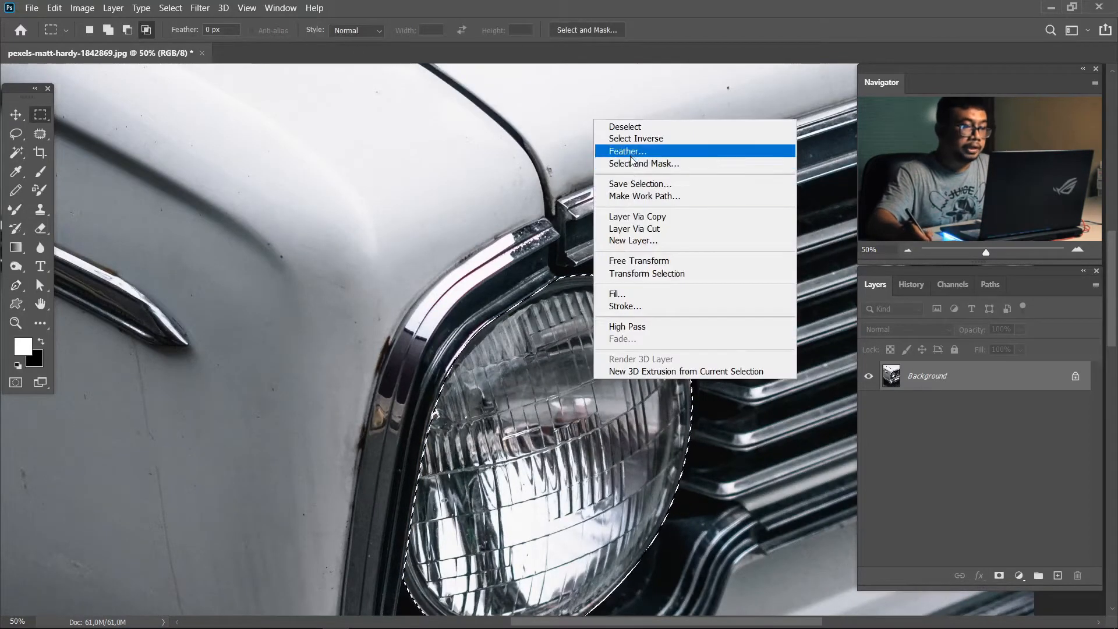
pyautogui.click(627, 150)
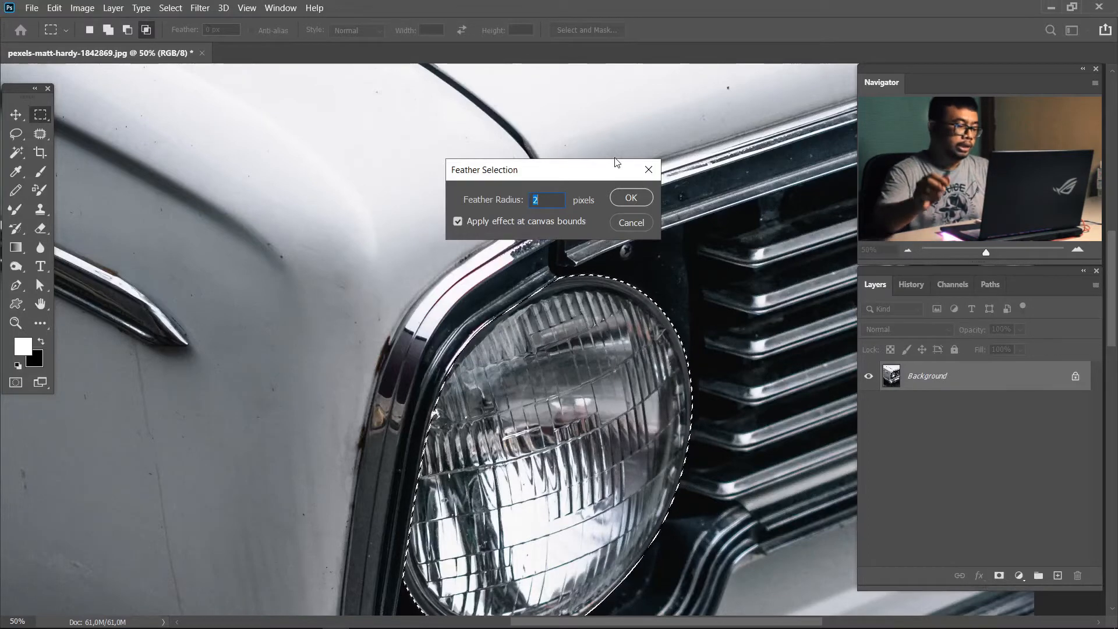
pyautogui.write('0')
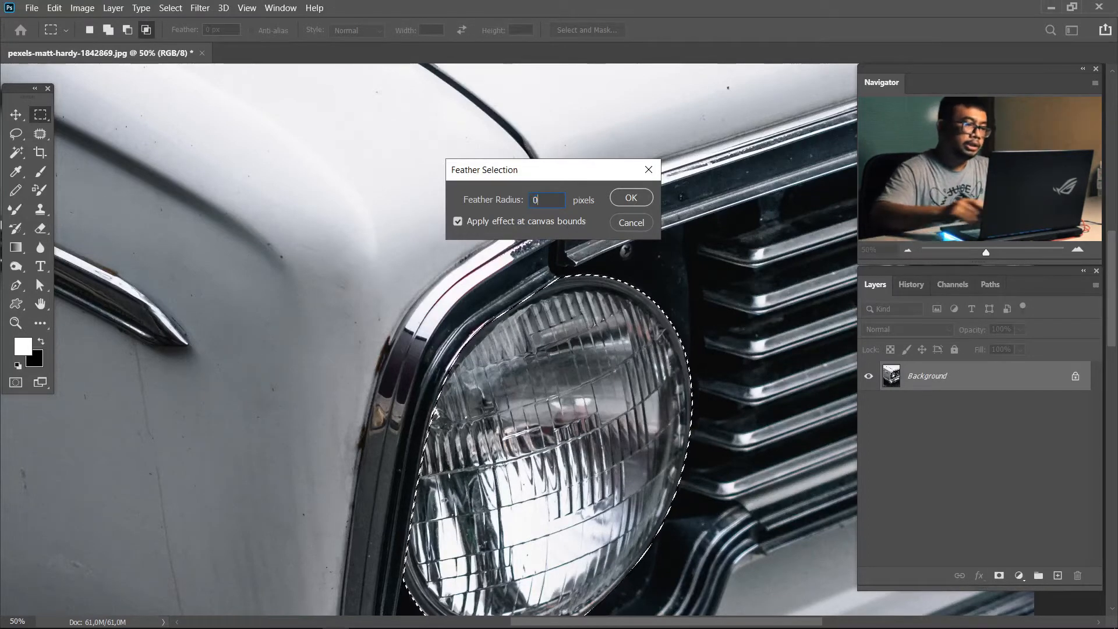
pyautogui.click(639, 200)
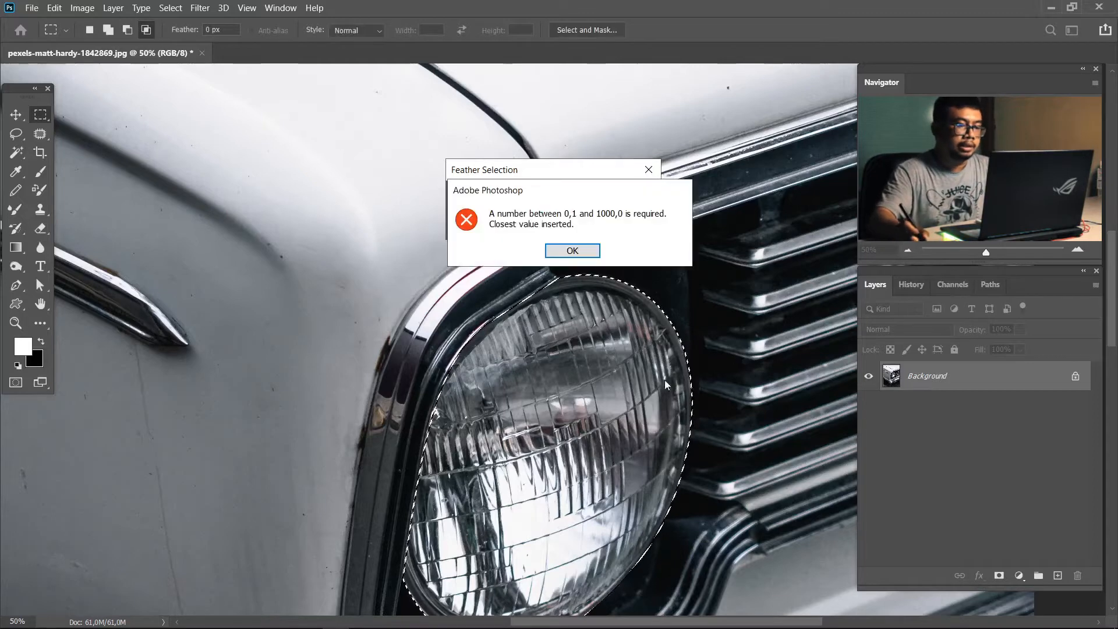
pyautogui.click(574, 250)
pyautogui.click(643, 199)
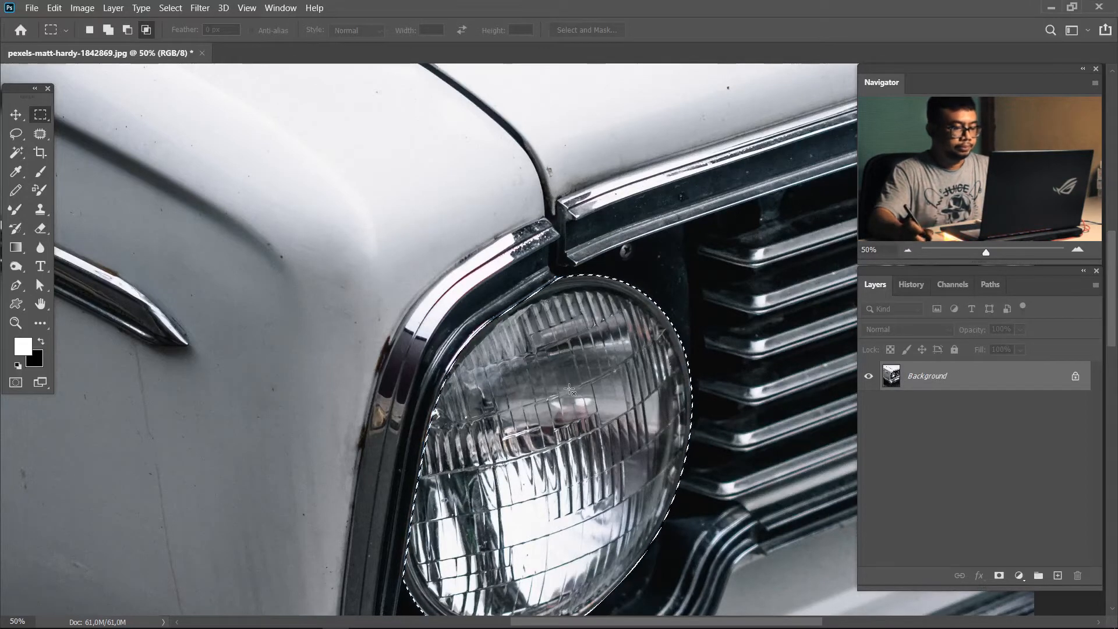
# Copy the selected headlight to its own layer and add an empty layer between it and the Background.
pyautogui.hotkey('ctrl', 'j')
pyautogui.click(911, 407)
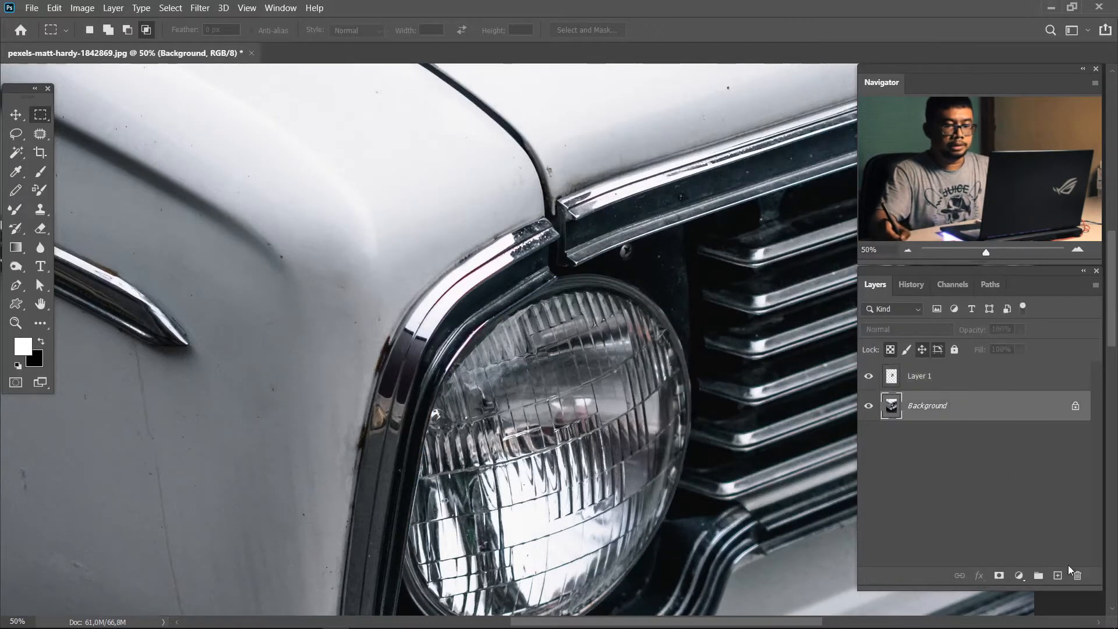
pyautogui.click(1056, 574)
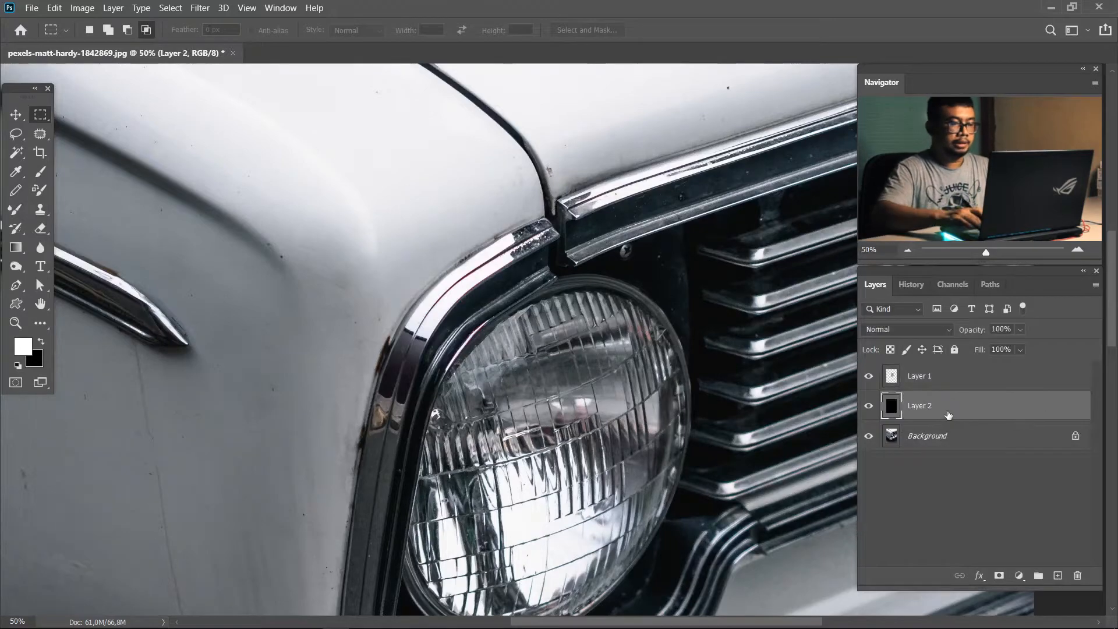
# Fill the empty layer with black, replace that with white, and inspect the headlight's cut edge up close.
pyautogui.hotkey('ctrl', 'BackSpace')
pyautogui.press('z')
pyautogui.moveTo(585, 284); pyautogui.dragTo(534, 255)
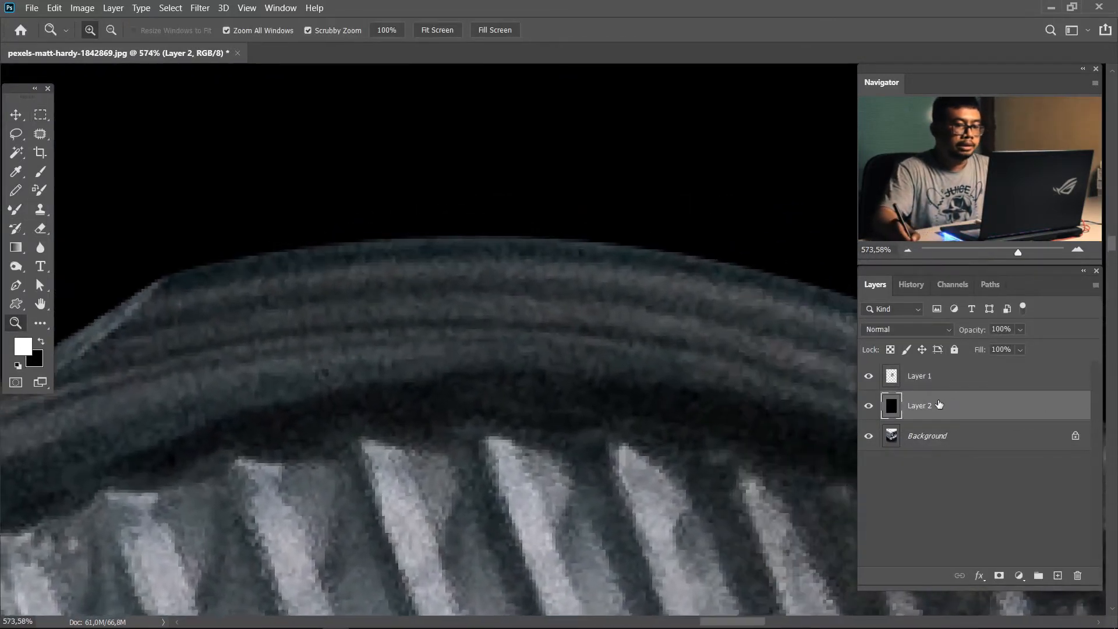
pyautogui.hotkey('alt', 'BackSpace')
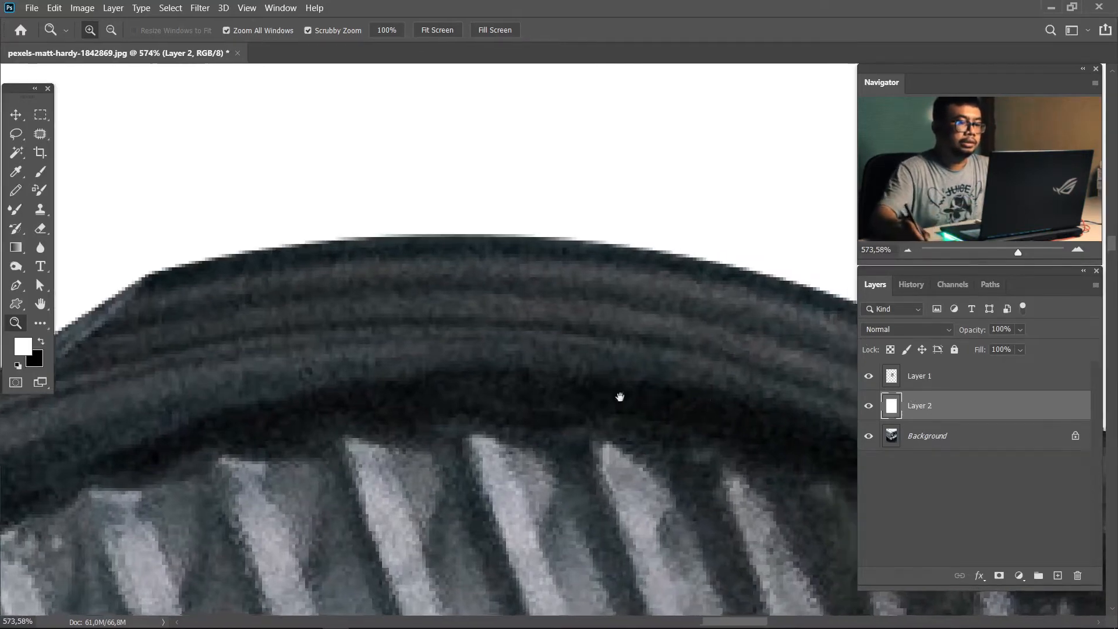
pyautogui.moveTo(658, 397); pyautogui.dragTo(499, 326)
pyautogui.moveTo(579, 297); pyautogui.dragTo(424, 255)
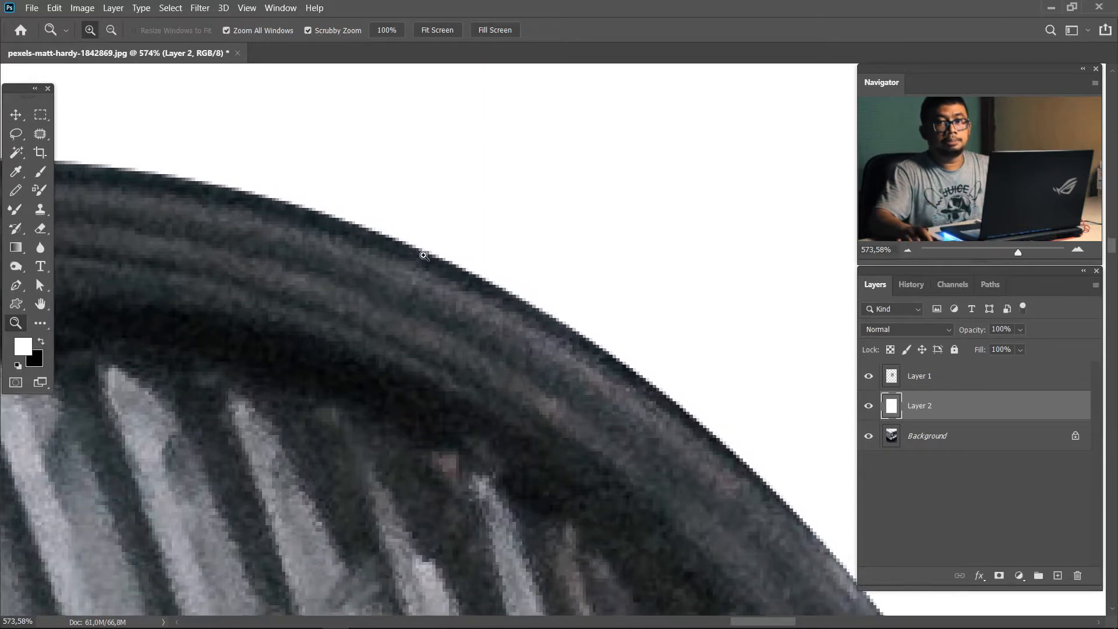
pyautogui.scroll(-5, 425, 260)
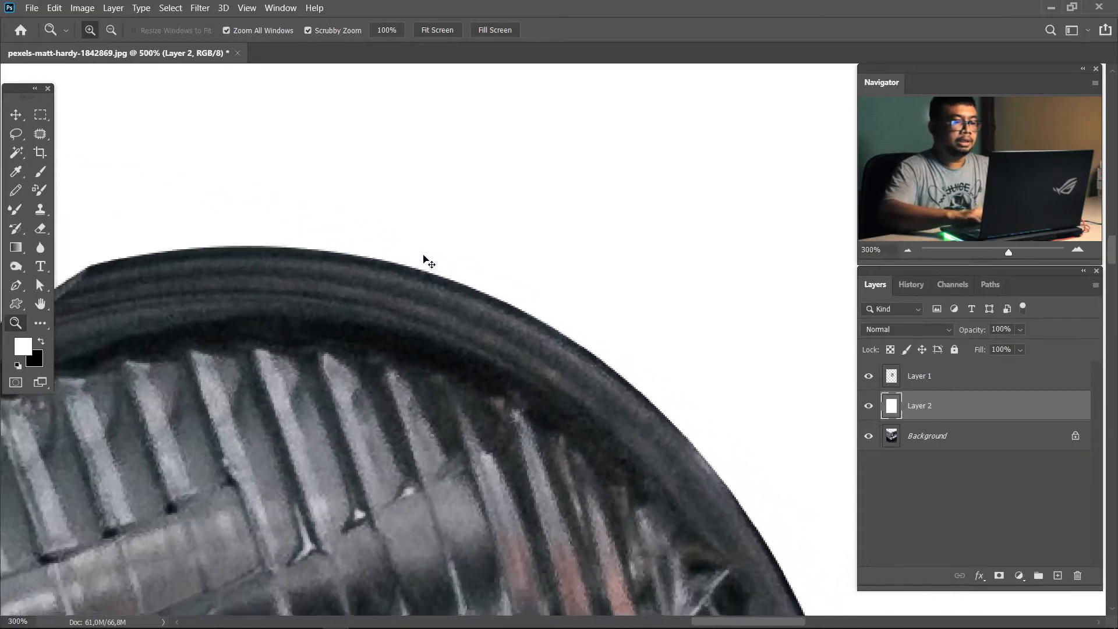
# Load the outline of Layer 1 as a selection and hide Layer 2 and Layer 1.
pyautogui.keyDown('ctrl'); pyautogui.click(892, 378); pyautogui.keyUp('ctrl')
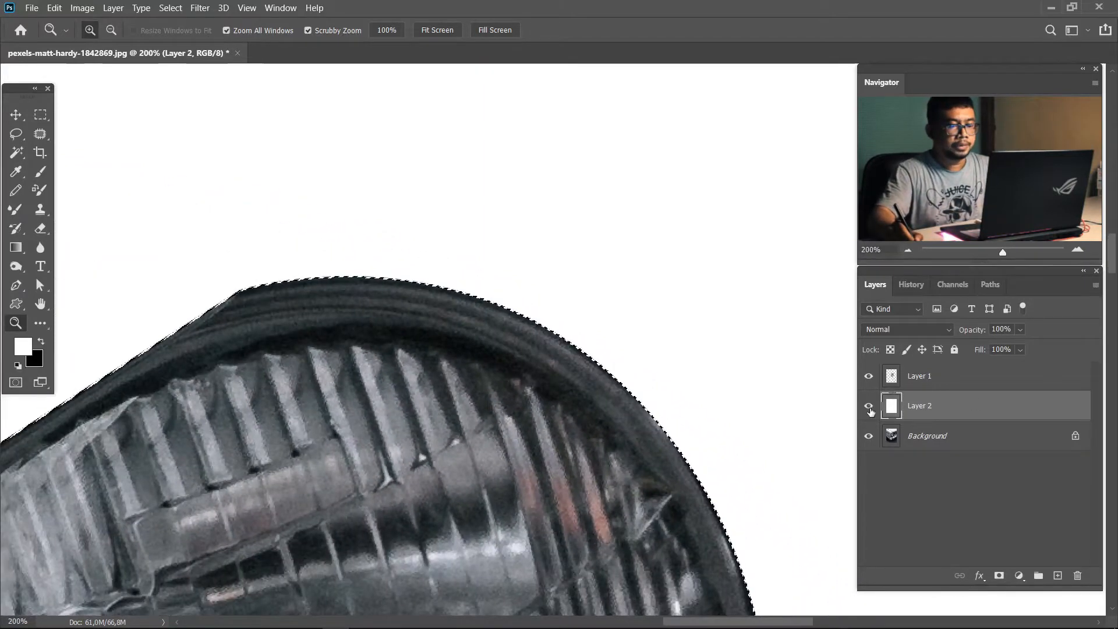
pyautogui.click(868, 405)
pyautogui.click(868, 376)
# Feather the reloaded headlight selection with a radius below one pixel.
pyautogui.press('m')
pyautogui.rightClick(496, 390)
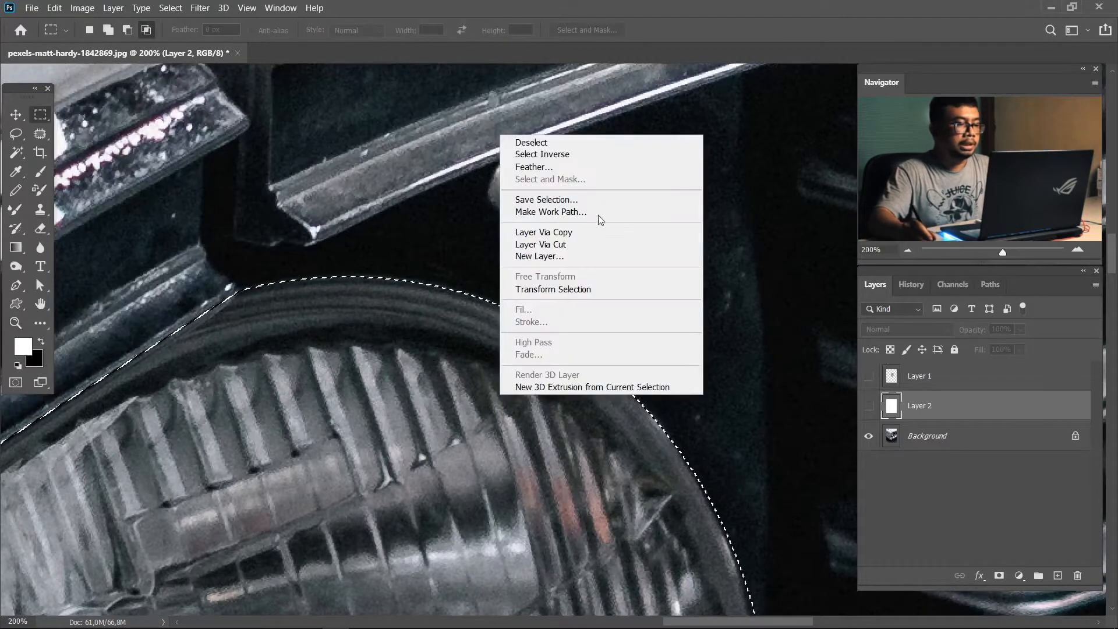
pyautogui.click(585, 167)
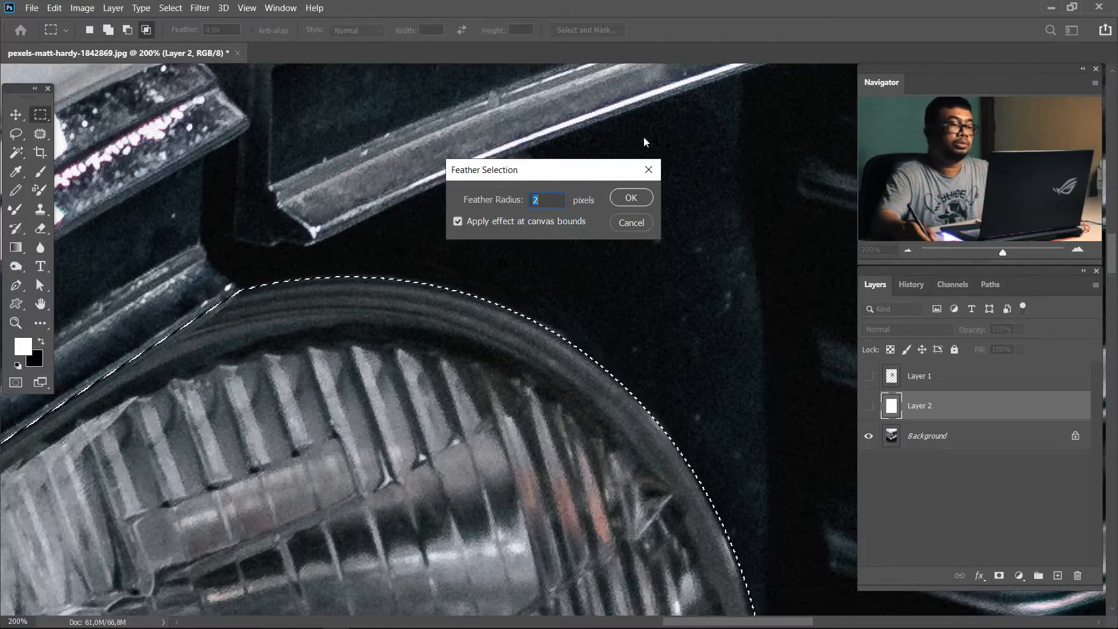
pyautogui.write('0,')
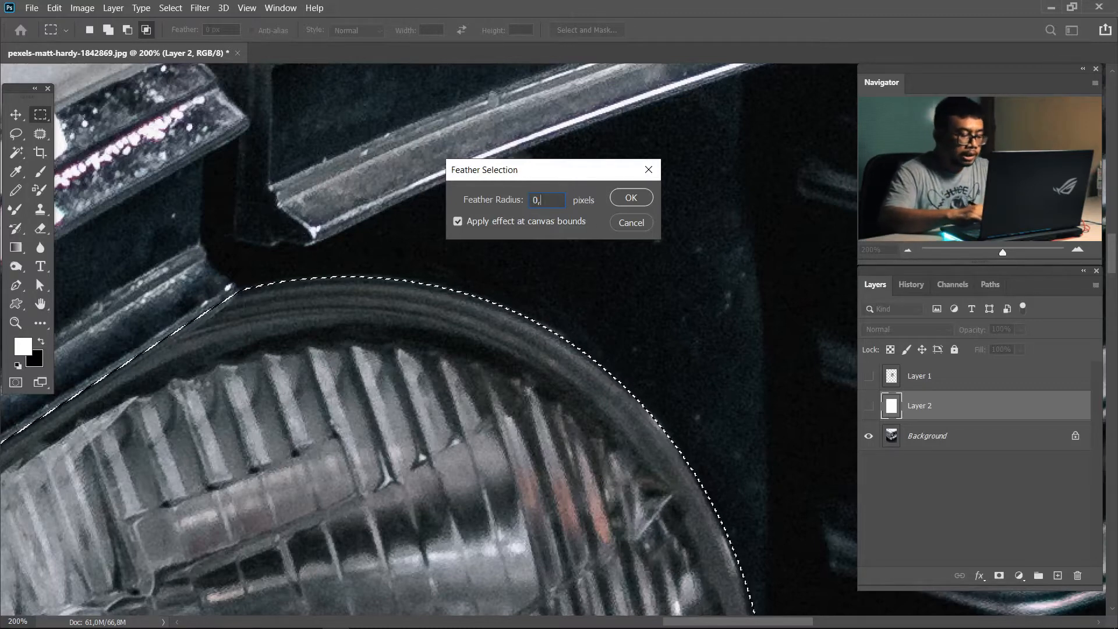
pyautogui.press('Return')
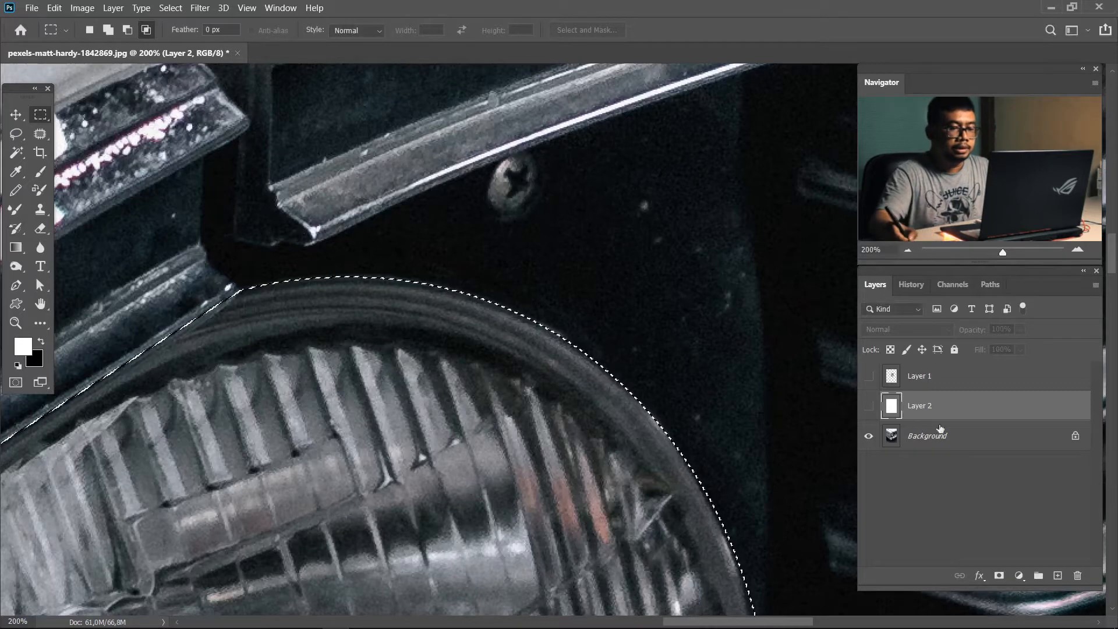
# Copy the feathered headlight selection from the Background to a new layer.
pyautogui.click(932, 435)
pyautogui.rightClick(466, 159)
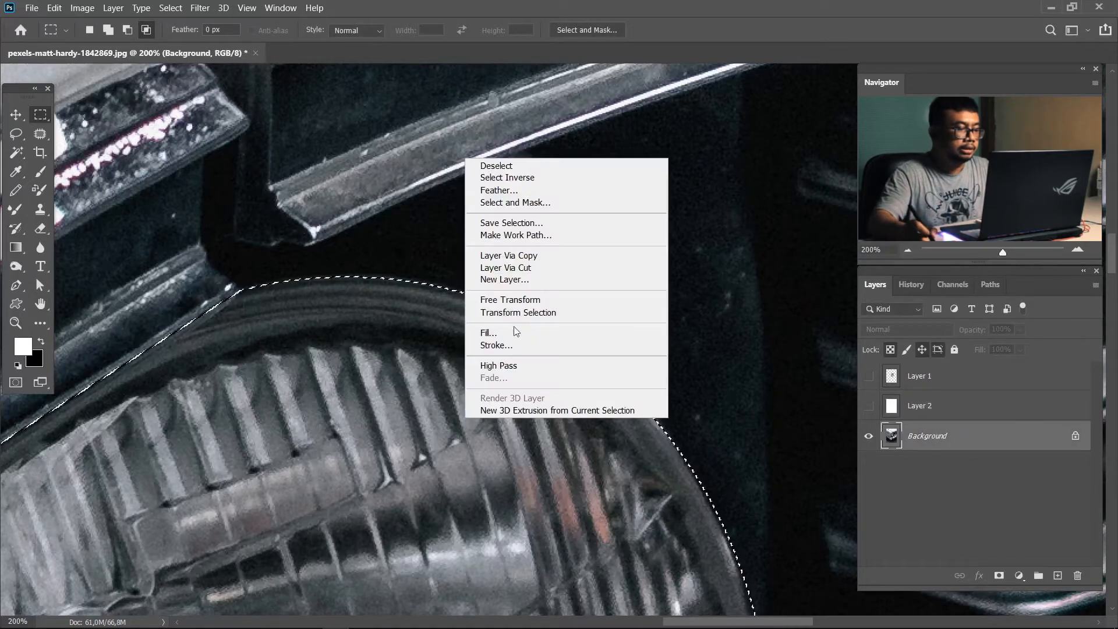
pyautogui.click(536, 256)
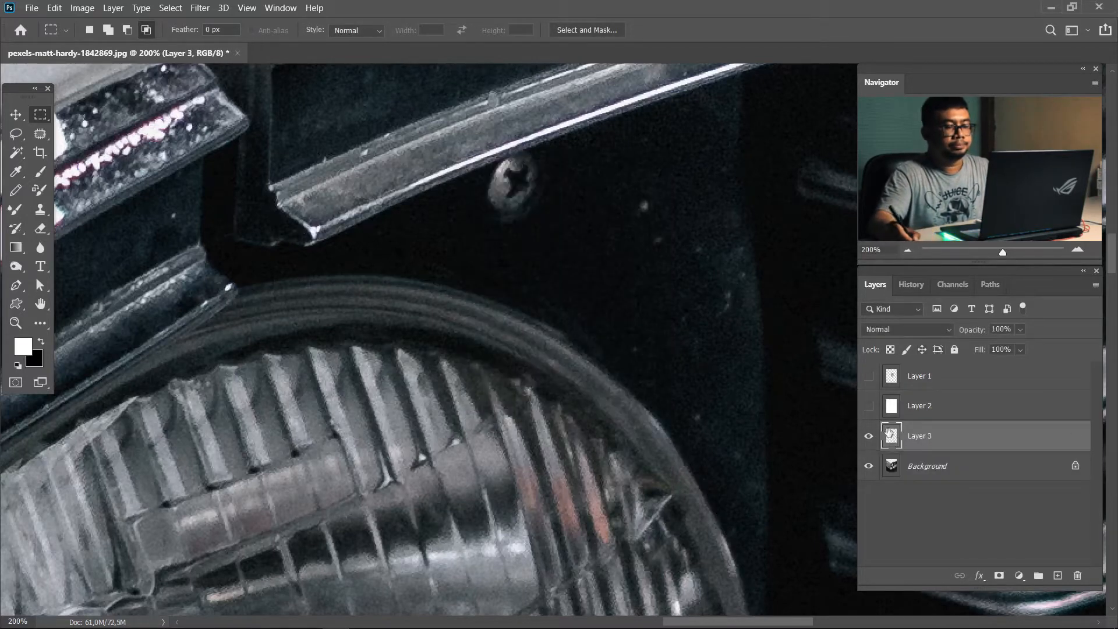
# Place the white Layer 2 beneath Layer 3, show it, and examine the feathered edge up close.
pyautogui.moveTo(920, 409); pyautogui.dragTo(920, 450)
pyautogui.click(868, 435)
pyautogui.press('z')
pyautogui.moveTo(451, 303); pyautogui.dragTo(553, 341)
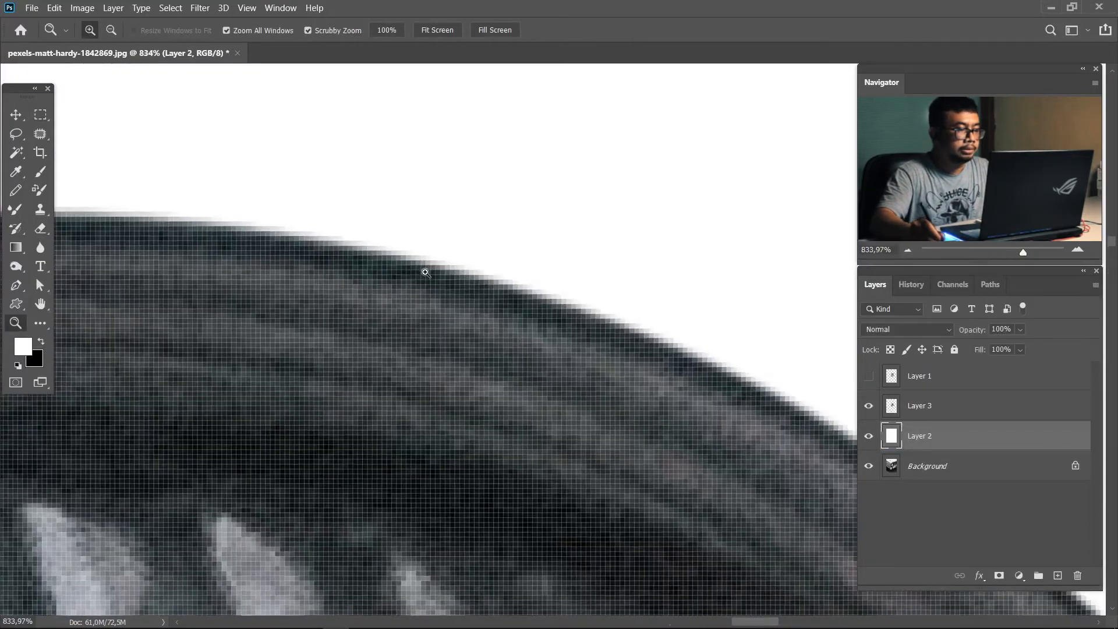
# Hide Layer 3 and show Layer 1 to compare its cut edge against the white backdrop.
pyautogui.click(868, 406)
pyautogui.click(868, 375)
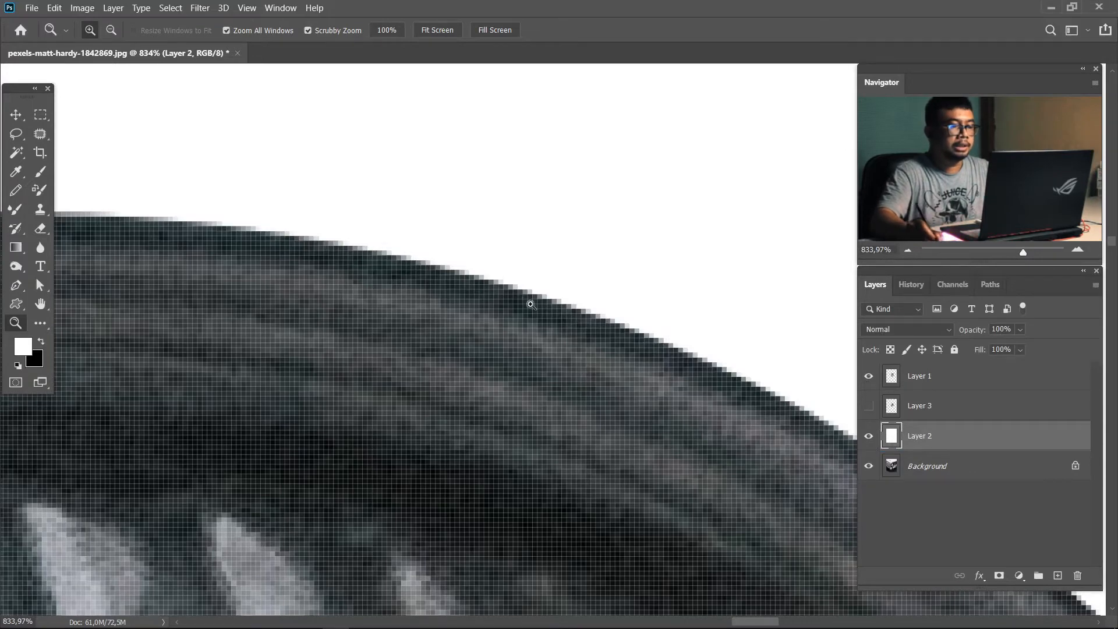
pyautogui.scroll(-5, 670, 351)
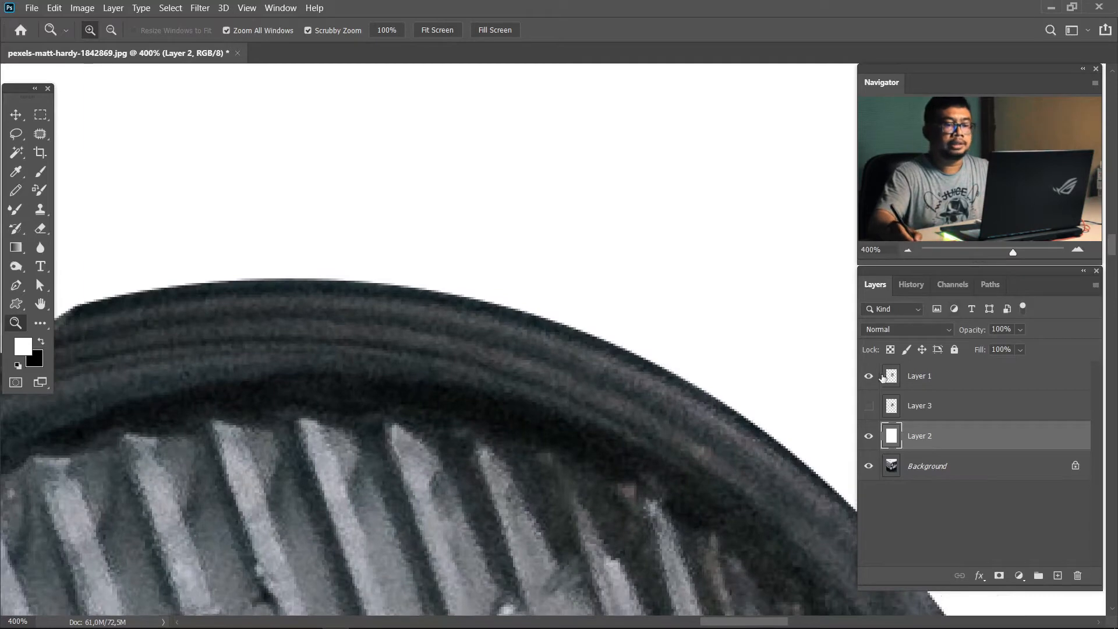
# Hide Layer 2 and delete both Layer 1 and Layer 2, keeping only Layer 3 above the Background.
pyautogui.click(868, 436)
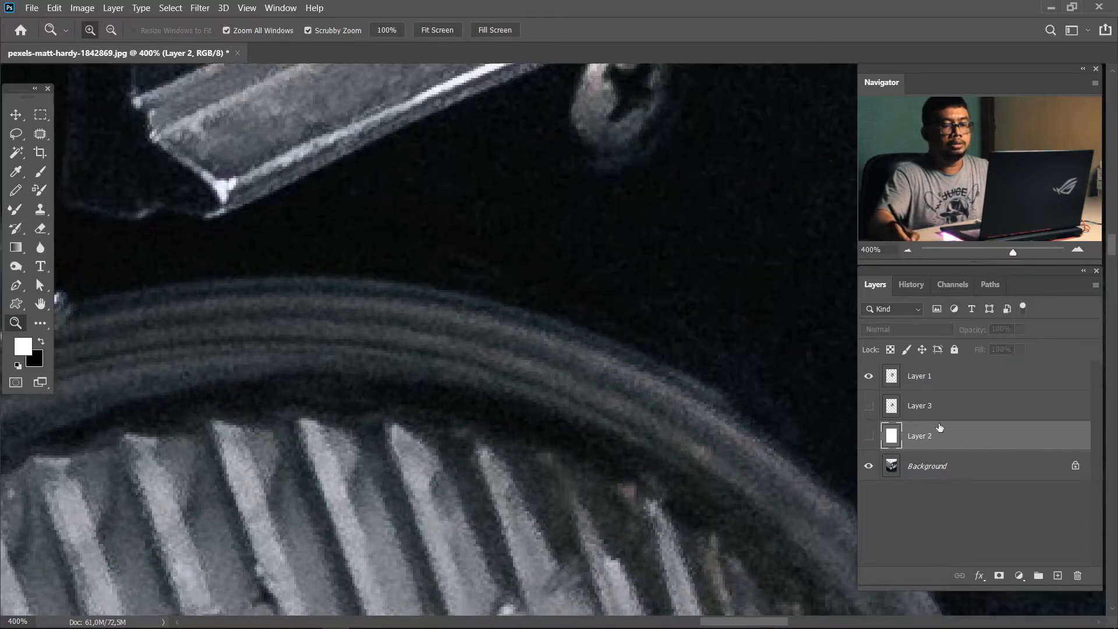
pyautogui.click(952, 386)
pyautogui.keyDown('ctrl'); pyautogui.click(942, 438); pyautogui.keyUp('ctrl')
pyautogui.press('Delete')
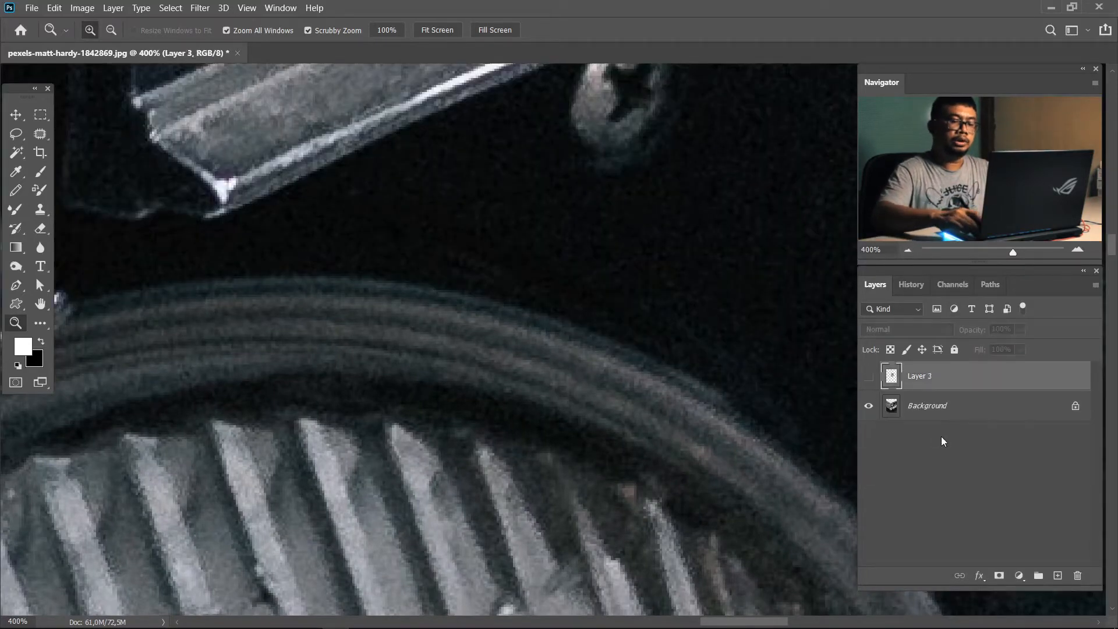
pyautogui.hotkey('ctrl', '1')
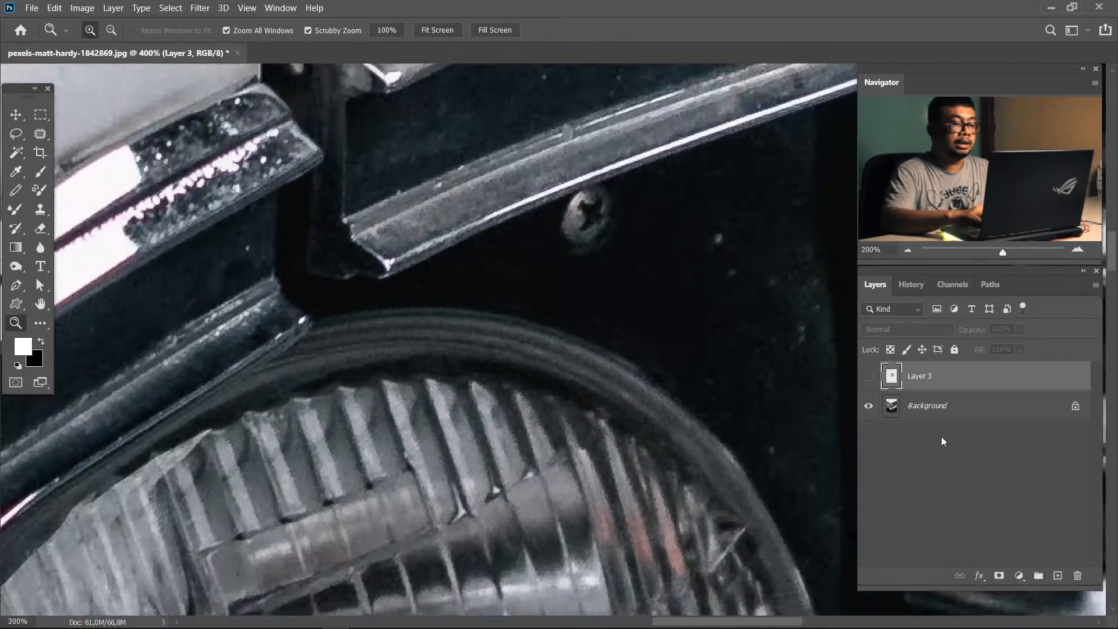
# Show Layer 3 above the Background and rename it LAMPU.
pyautogui.click(869, 379)
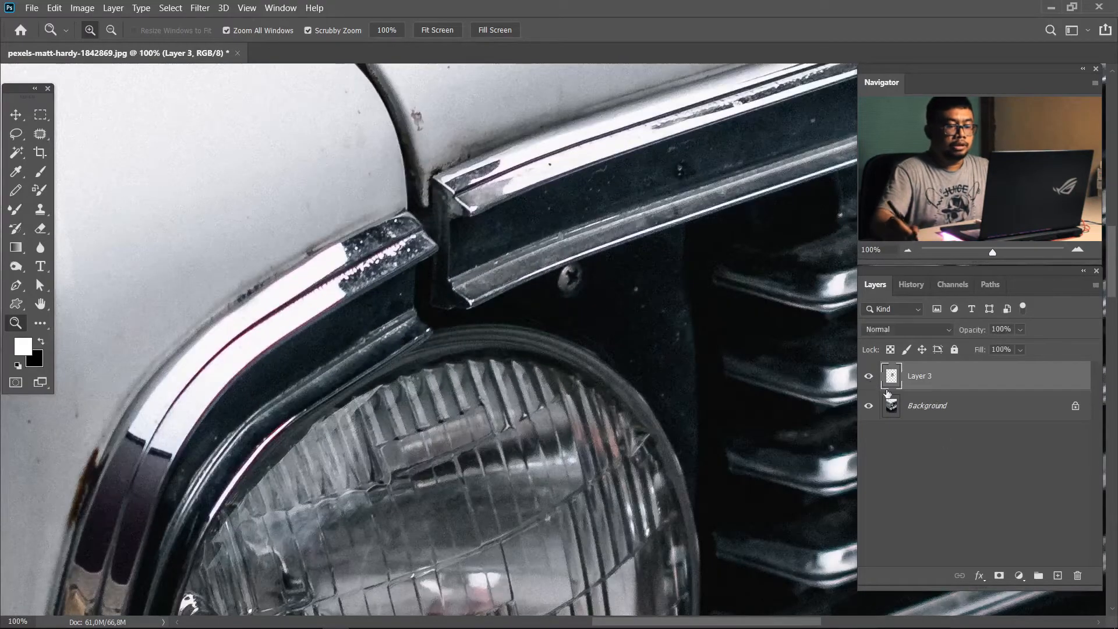
pyautogui.hotkey('ctrl', '-')
pyautogui.hotkey('ctrl', '-')
pyautogui.hotkey('ctrl', '-')
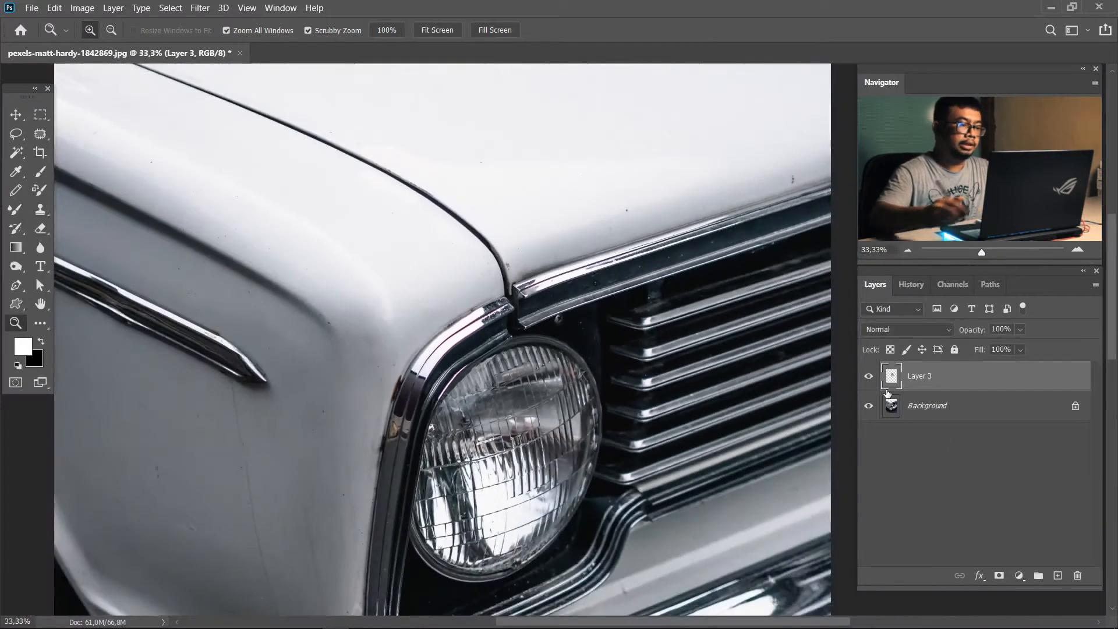
pyautogui.moveTo(513, 514); pyautogui.dragTo(535, 374)
pyautogui.moveTo(220, 295); pyautogui.dragTo(233, 425)
pyautogui.moveTo(521, 397)
pyautogui.mouseDown()
pyautogui.moveTo(493, 394)
pyautogui.moveTo(514, 391)
pyautogui.mouseUp()
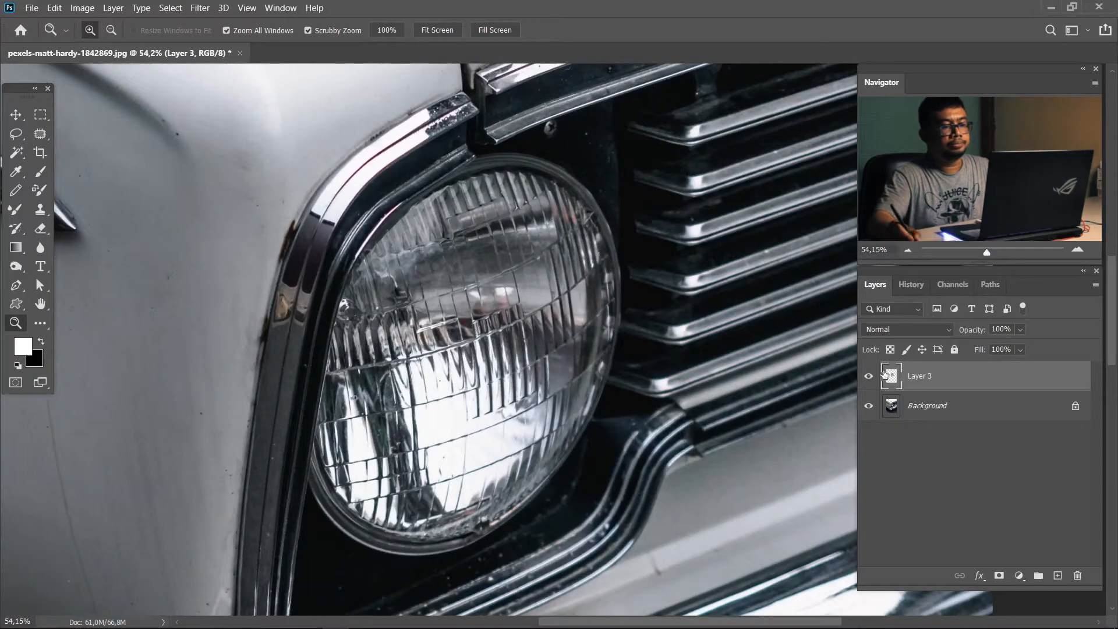
pyautogui.doubleClick(920, 376)
pyautogui.write('LAMPU')
pyautogui.press('Return')
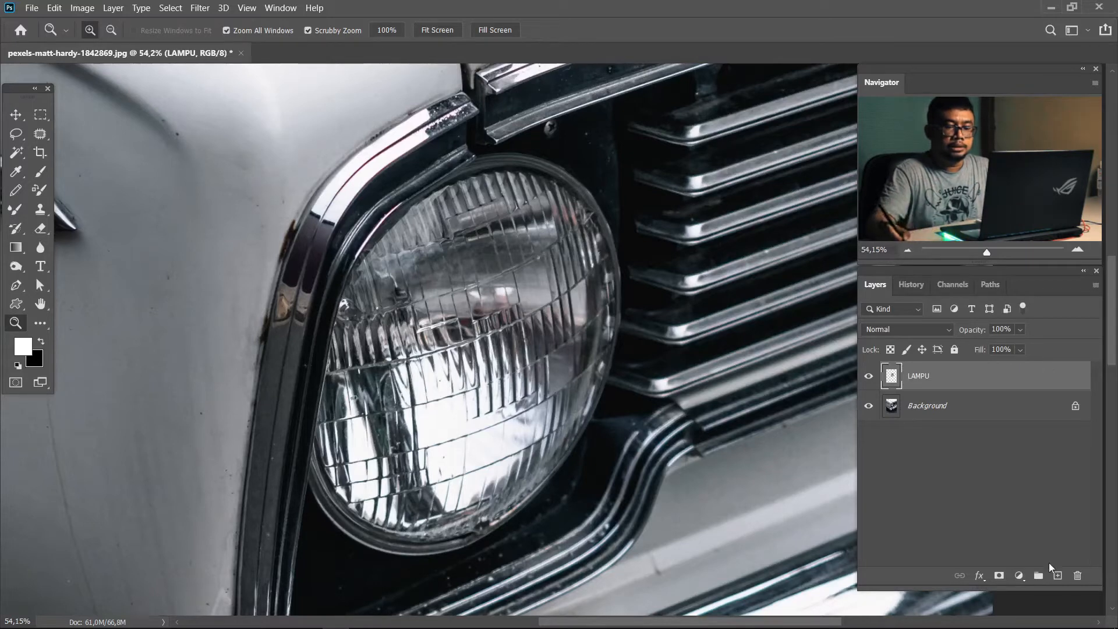
# Add a Levels adjustment layer above LAMPU and clip it to that layer.
pyautogui.click(1018, 575)
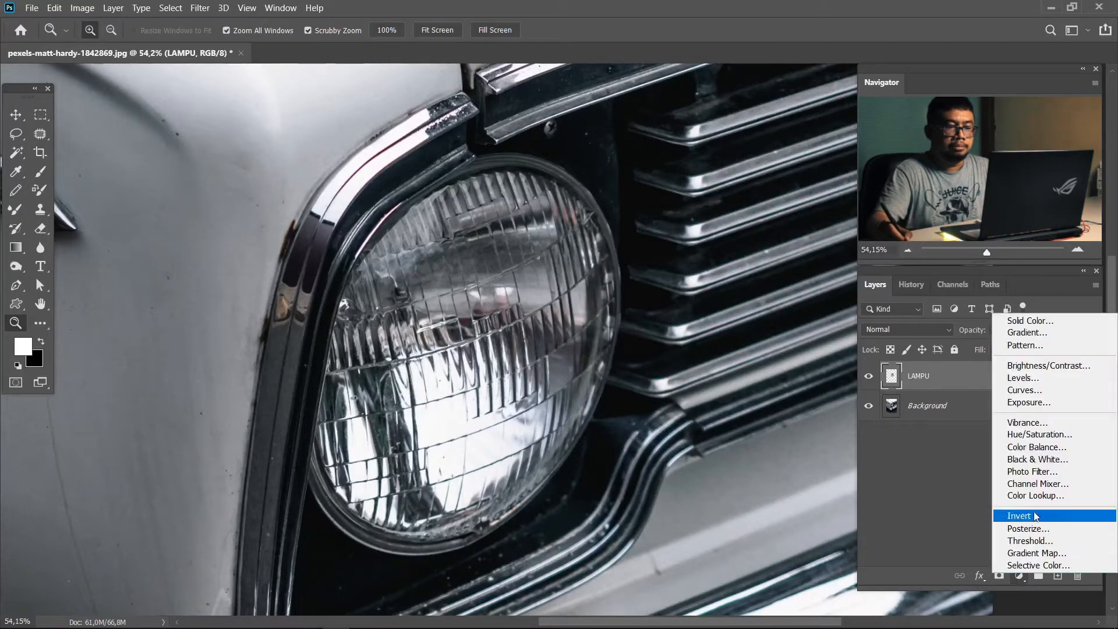
pyautogui.click(1020, 379)
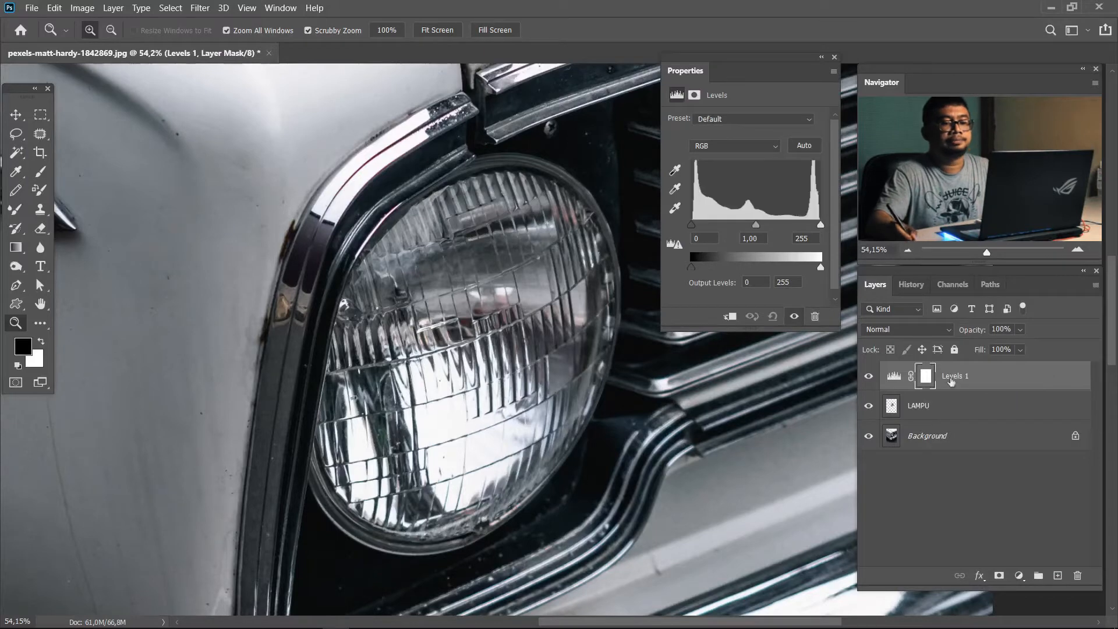
pyautogui.rightClick(979, 382)
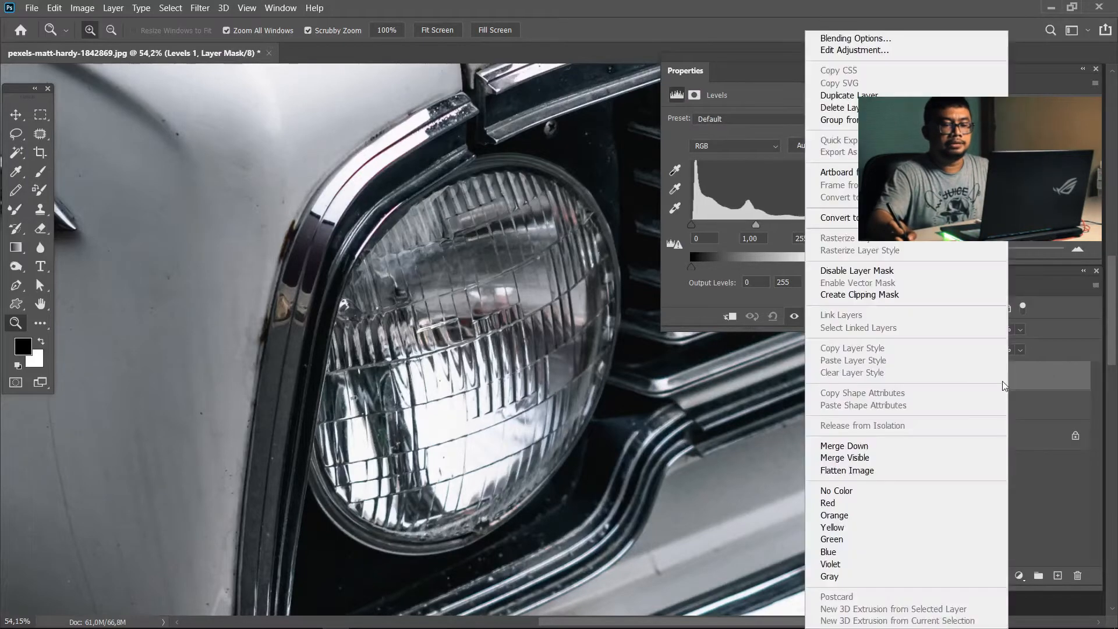
pyautogui.click(892, 291)
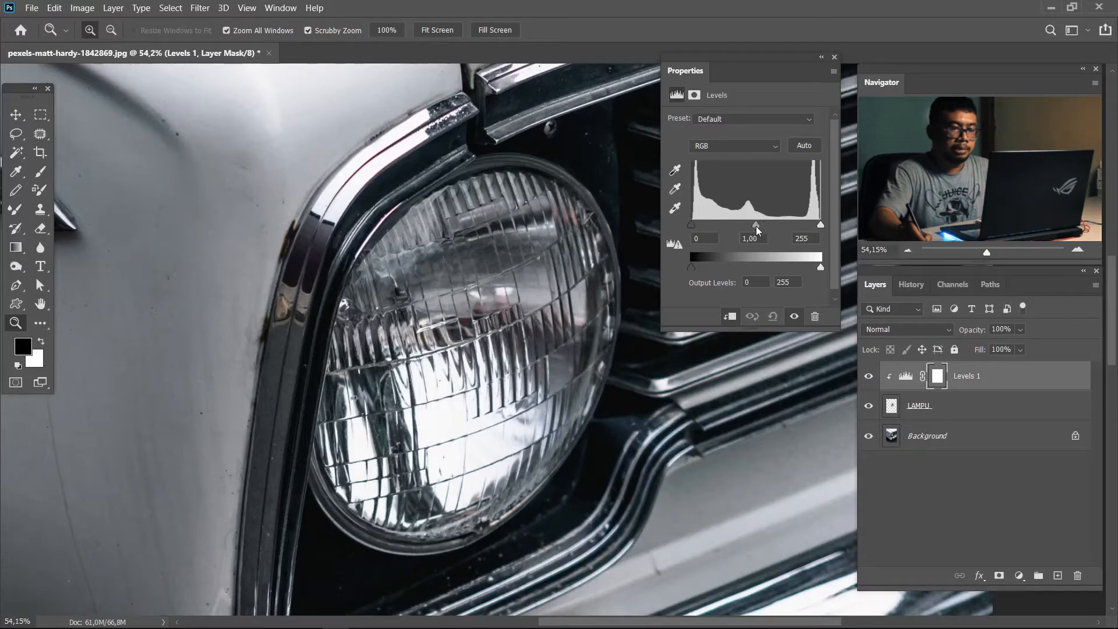
# Brighten the headlight highlights in the Levels adjustment, with the midtone input at 0.82 and the white input at 182.
pyautogui.moveTo(760, 226)
pyautogui.mouseDown()
pyautogui.moveTo(813, 227)
pyautogui.moveTo(742, 229)
pyautogui.mouseUp()
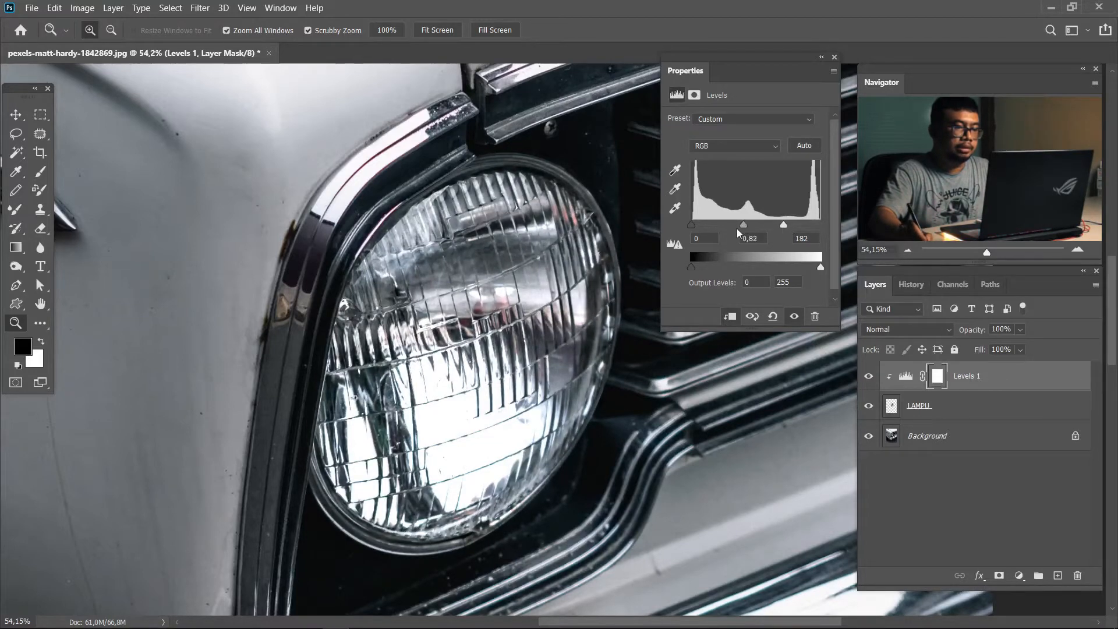
pyautogui.click(834, 57)
pyautogui.hotkey('ctrl', '-')
pyautogui.hotkey('ctrl', '-')
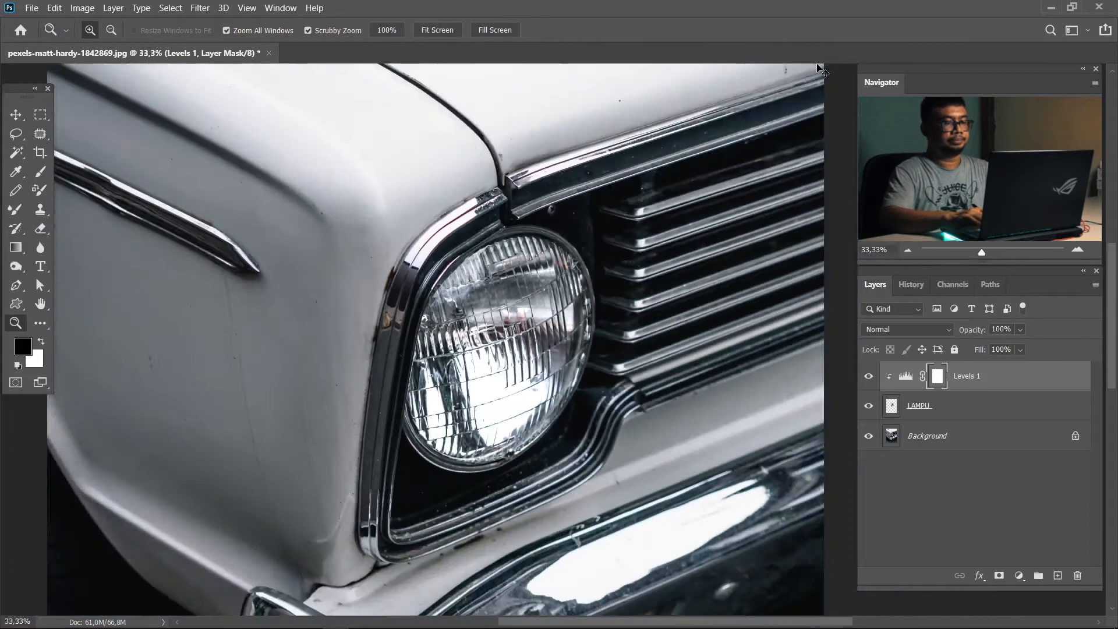
pyautogui.hotkey('ctrl', '+')
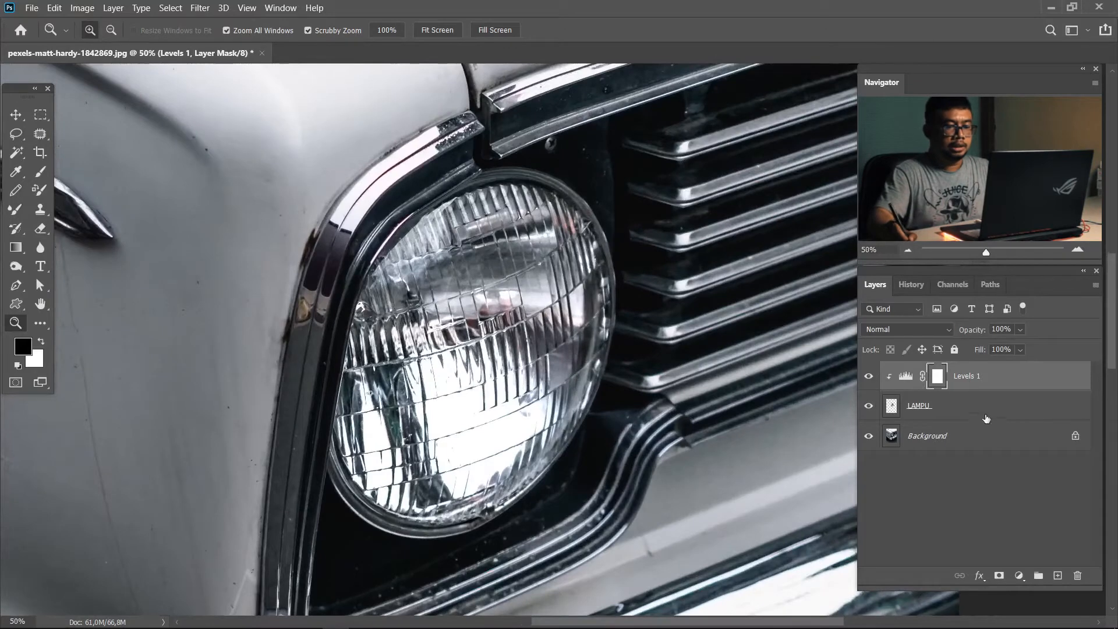
# Add a clipped Brightness/Contrast adjustment directly above LAMPU and raise the brightness to 22.
pyautogui.click(955, 406)
pyautogui.press('x')
pyautogui.click(1018, 575)
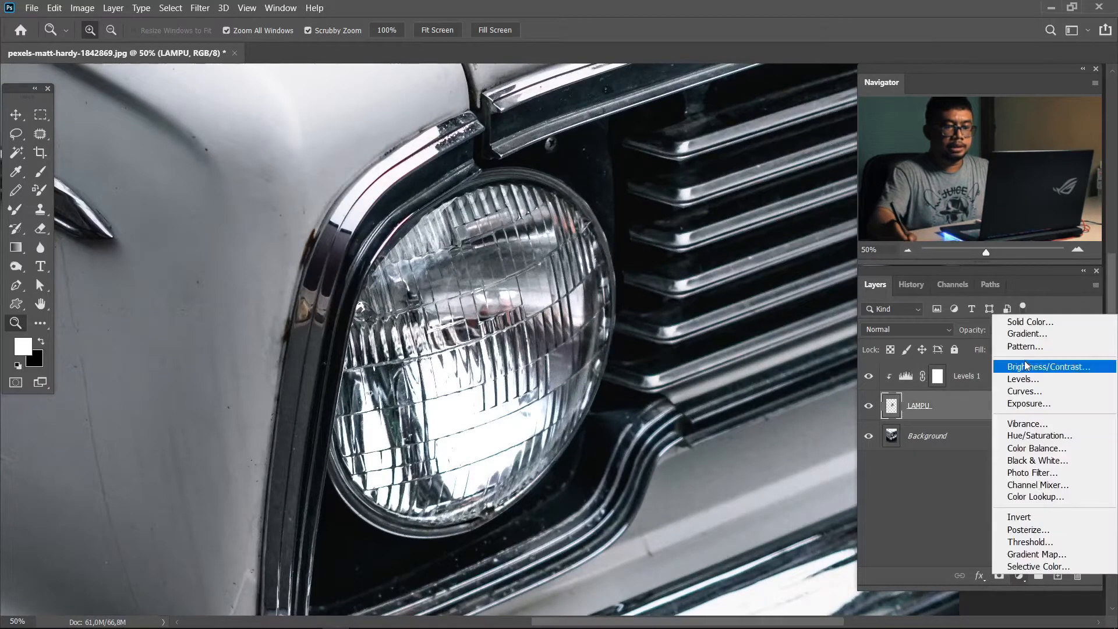
pyautogui.click(1030, 368)
pyautogui.moveTo(756, 155); pyautogui.dragTo(757, 164)
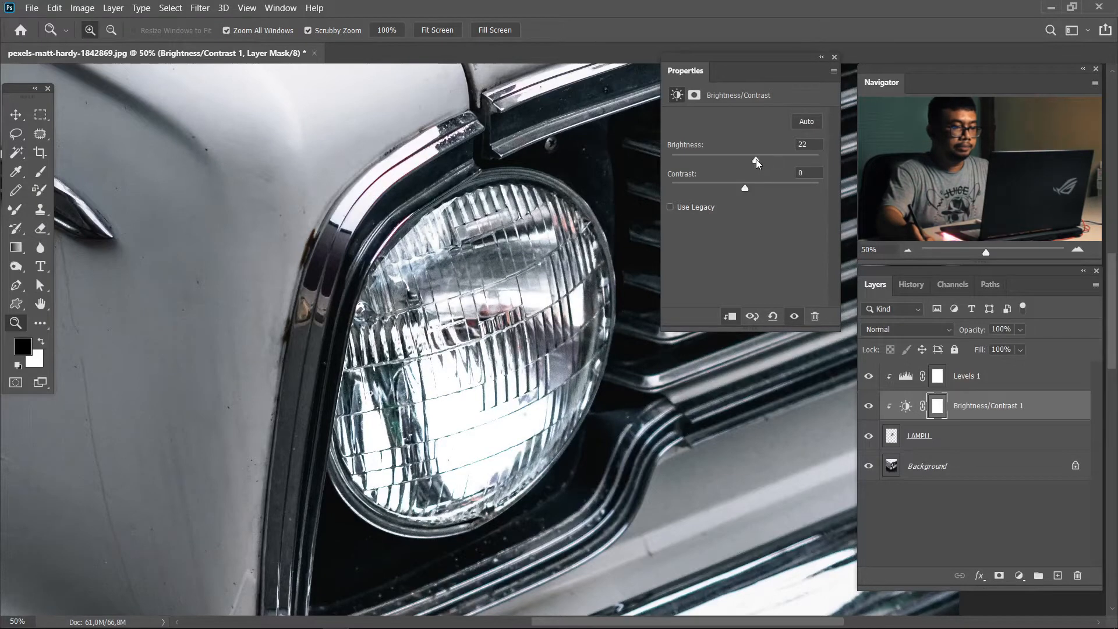
pyautogui.click(834, 56)
pyautogui.moveTo(530, 348); pyautogui.dragTo(536, 322)
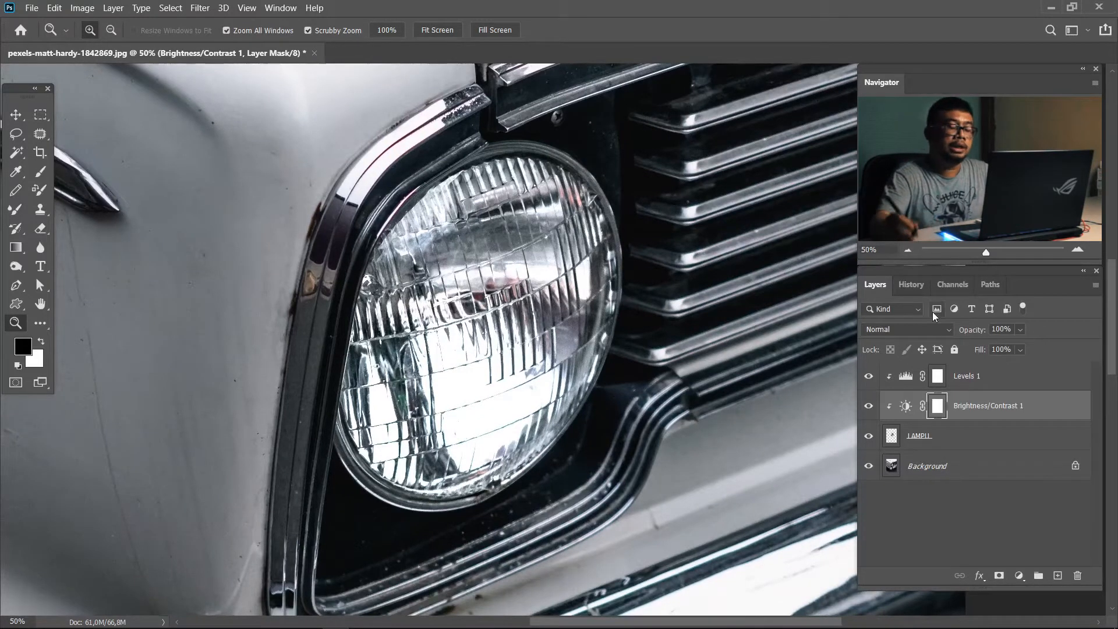
# Add a clipped Hue/Saturation adjustment directly above LAMPU and reduce the saturation to -100.
pyautogui.press('x')
pyautogui.click(951, 431)
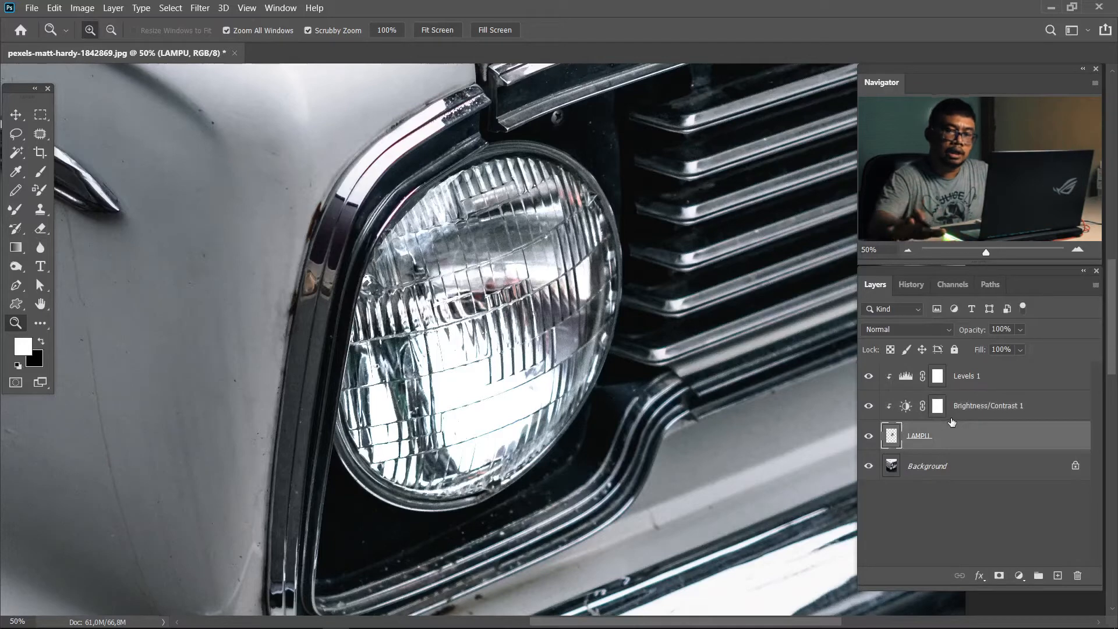
pyautogui.click(1018, 577)
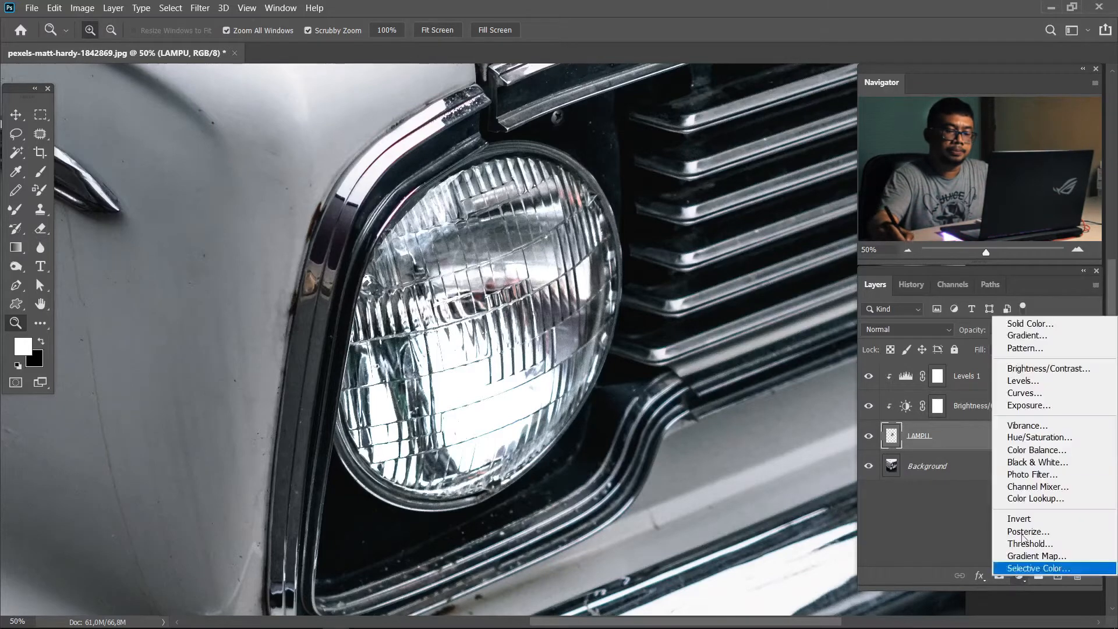
pyautogui.click(1058, 438)
pyautogui.moveTo(744, 204); pyautogui.dragTo(733, 210)
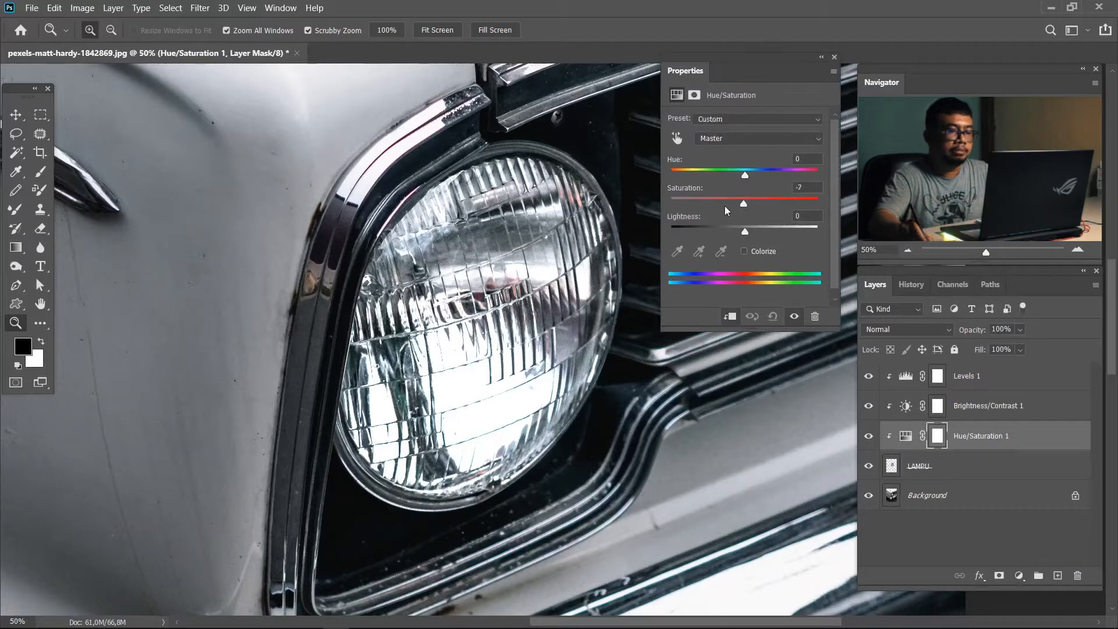
pyautogui.click(834, 56)
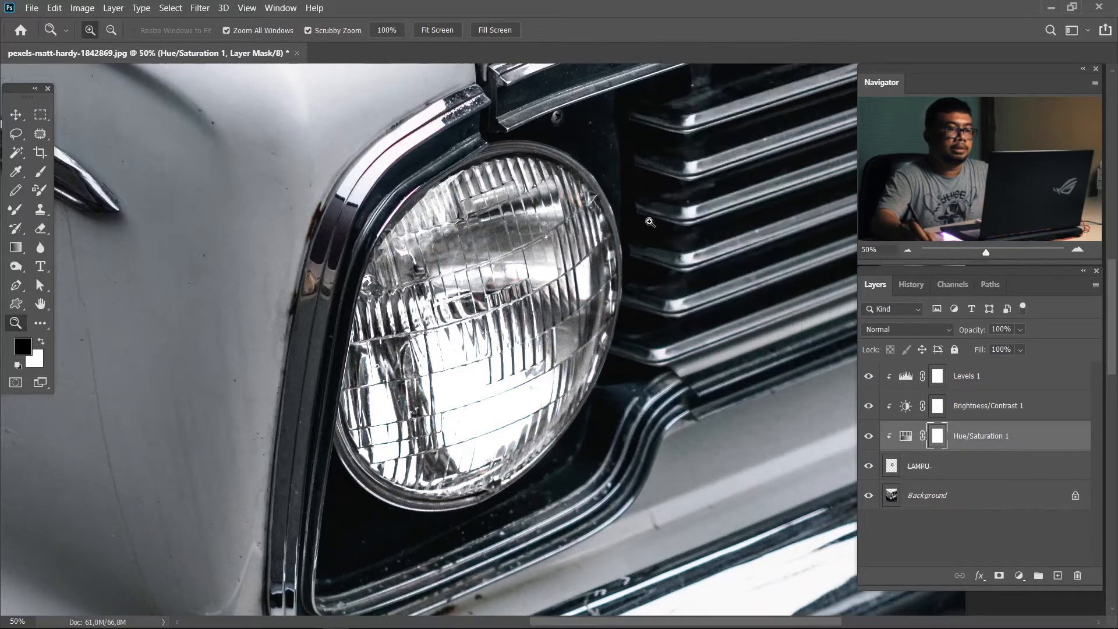
pyautogui.doubleClick(905, 435)
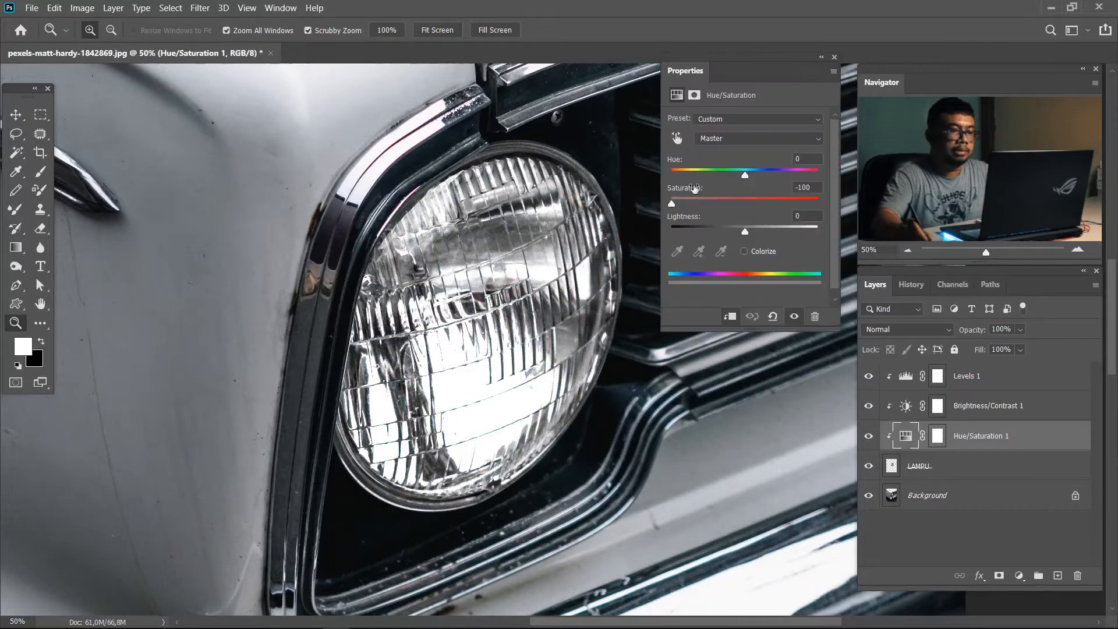
pyautogui.click(835, 57)
# Add a clipped Color Balance adjustment above Hue/Saturation 1, with midtones at -4 for Cyan/Red and +4 for Yellow/Blue.
pyautogui.click(1017, 575)
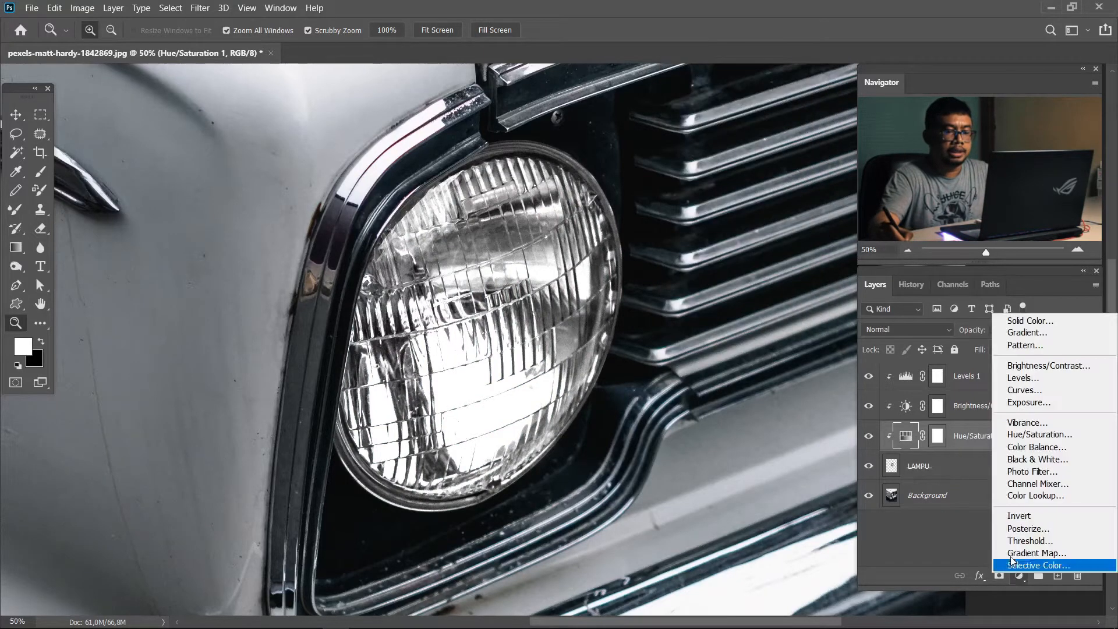
pyautogui.click(1037, 446)
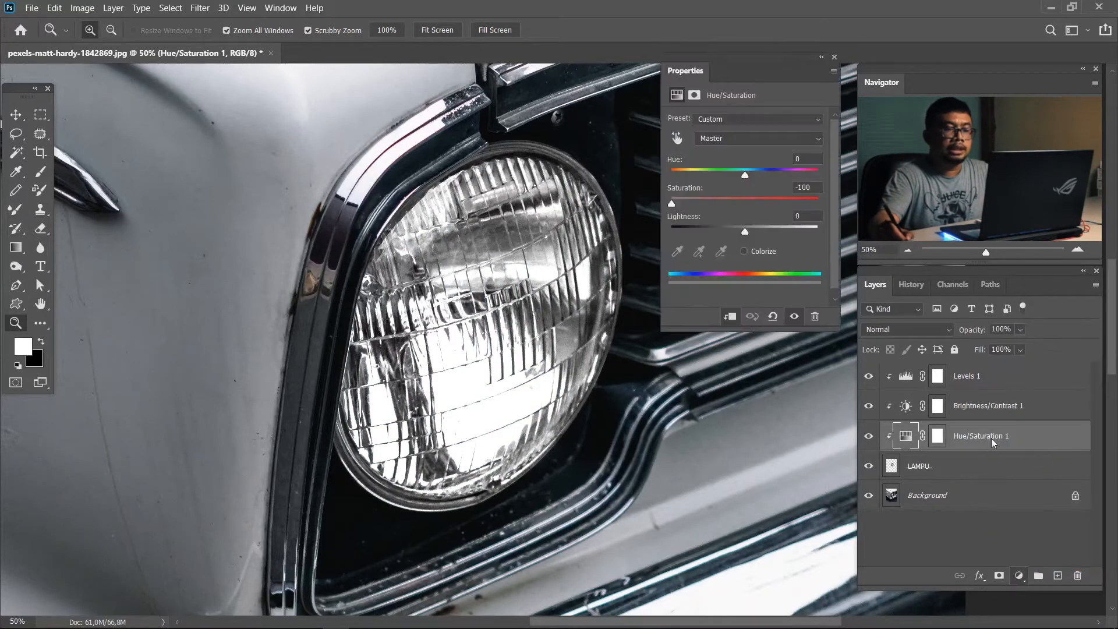
pyautogui.click(834, 58)
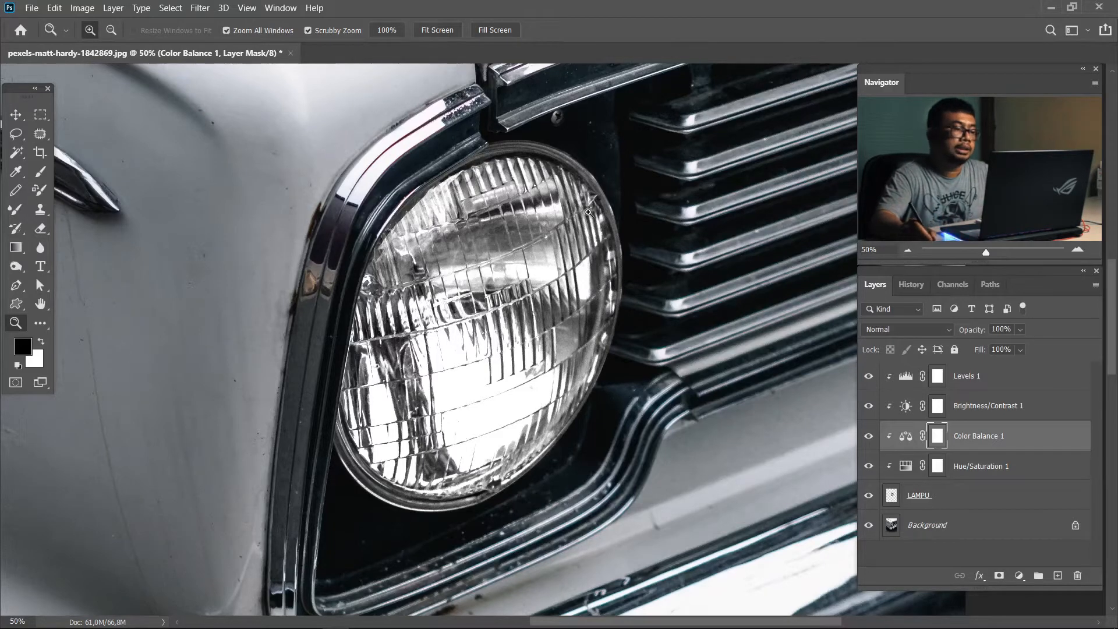
pyautogui.doubleClick(905, 436)
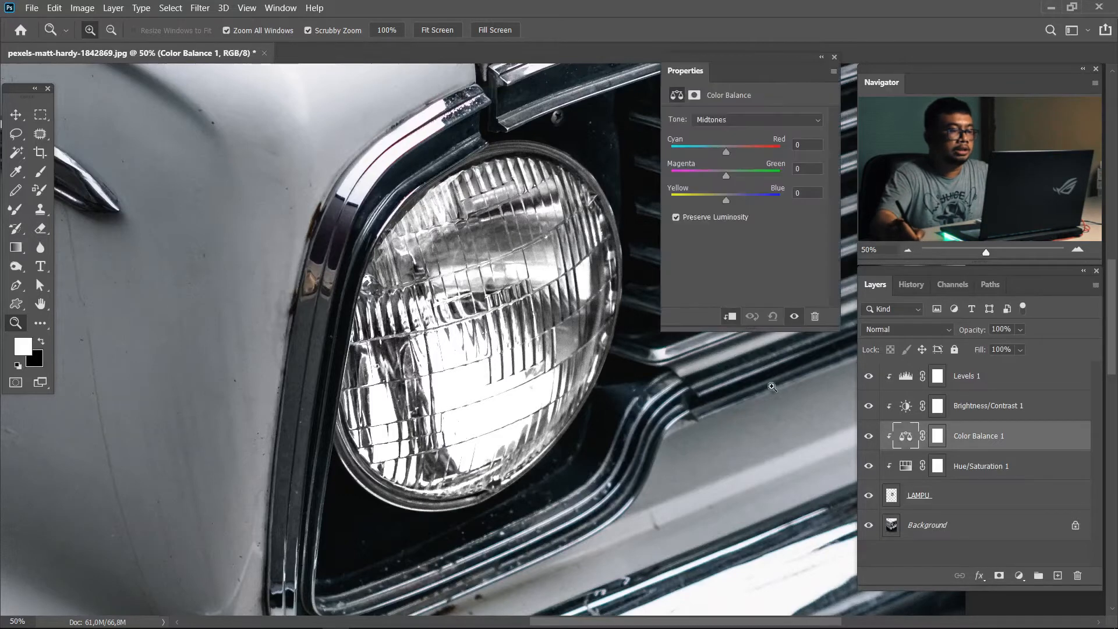
pyautogui.click(731, 199)
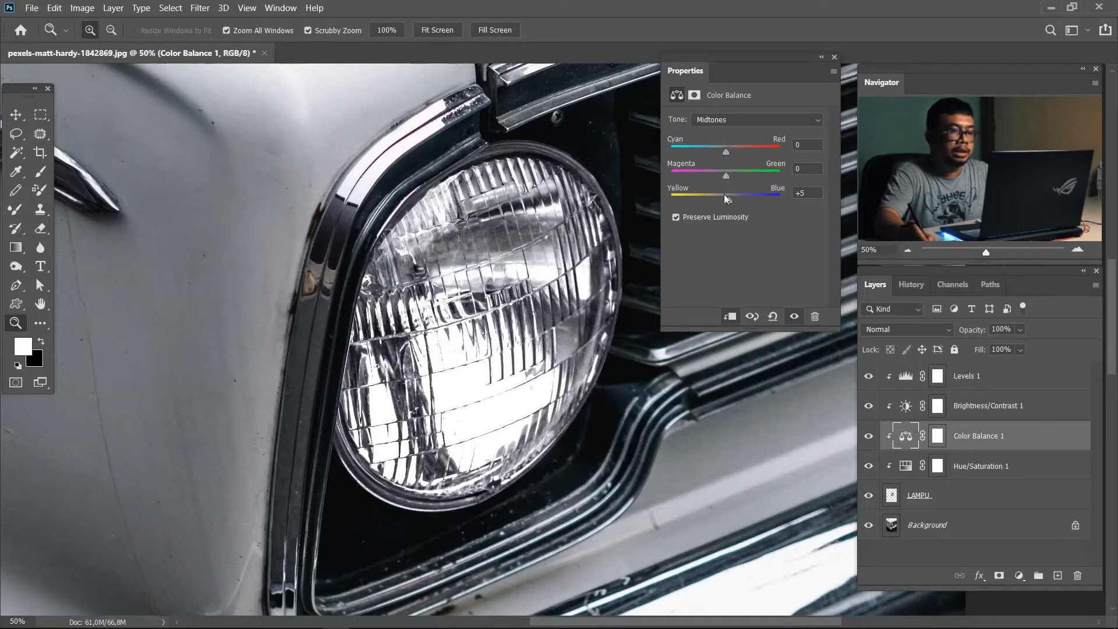
pyautogui.moveTo(729, 202); pyautogui.dragTo(731, 202)
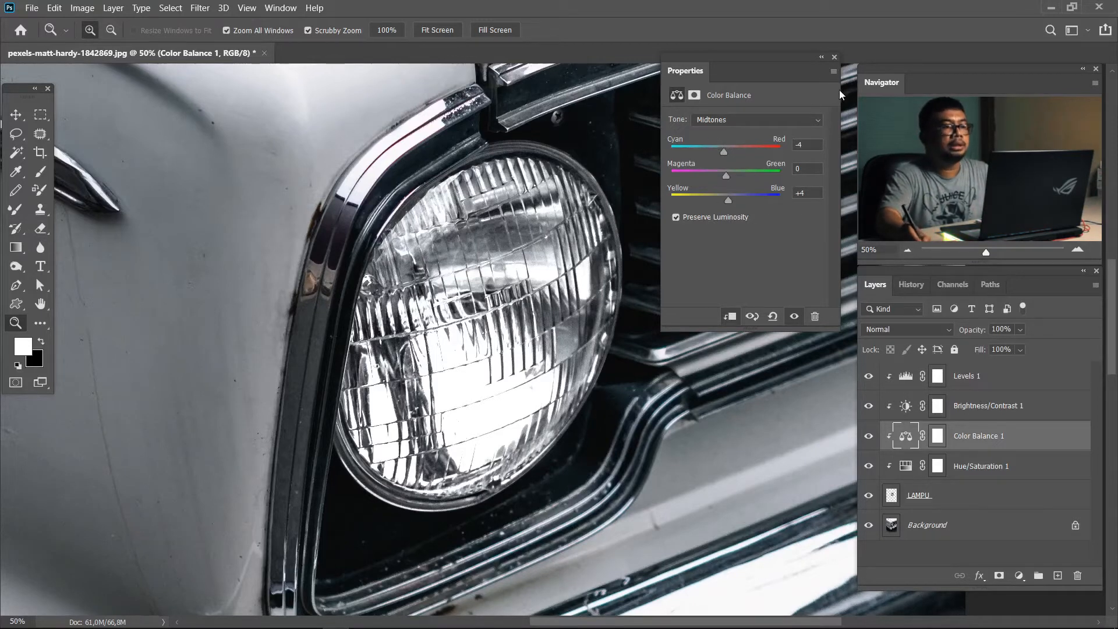
pyautogui.click(835, 57)
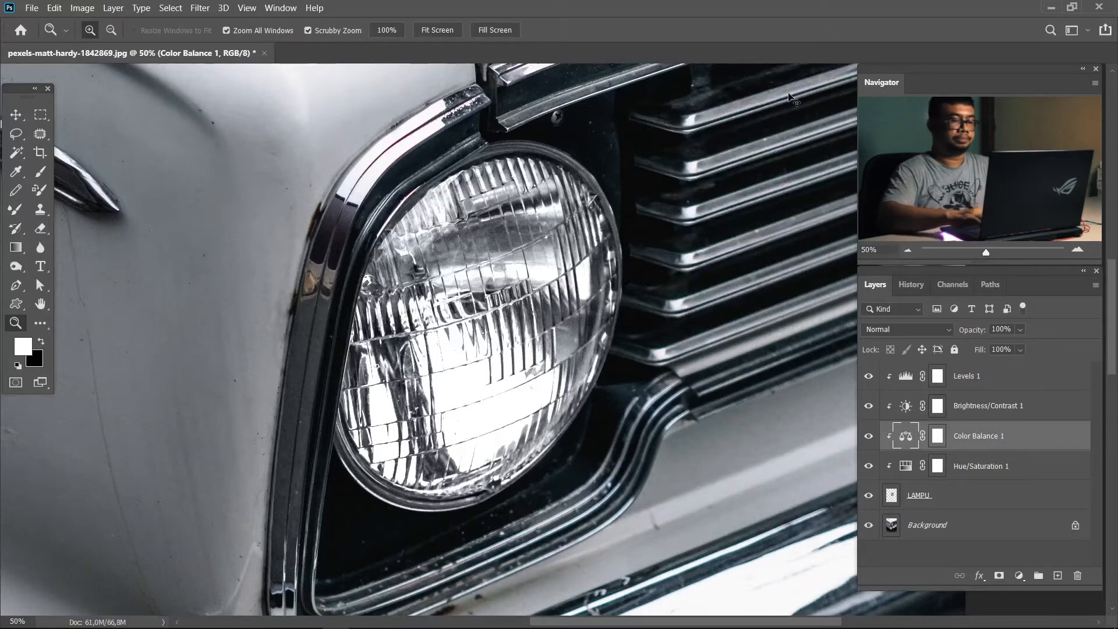
# Toggle the LAMPU layer's visibility to compare the headlight before and after the adjustments, both close up and zoomed out.
pyautogui.hotkey('ctrl', '-')
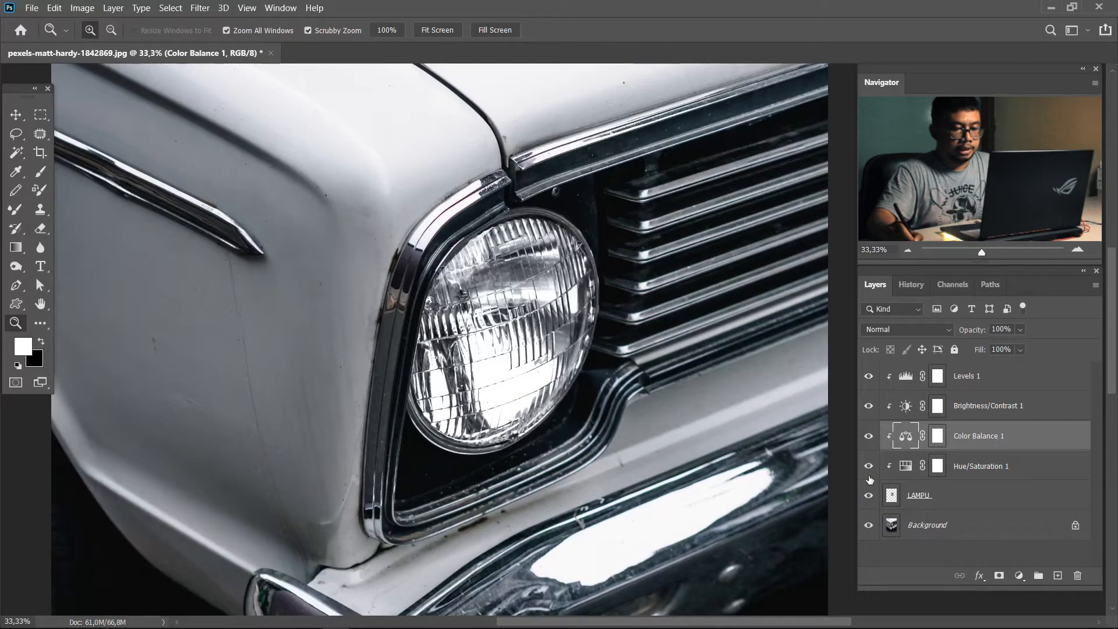
pyautogui.click(868, 495)
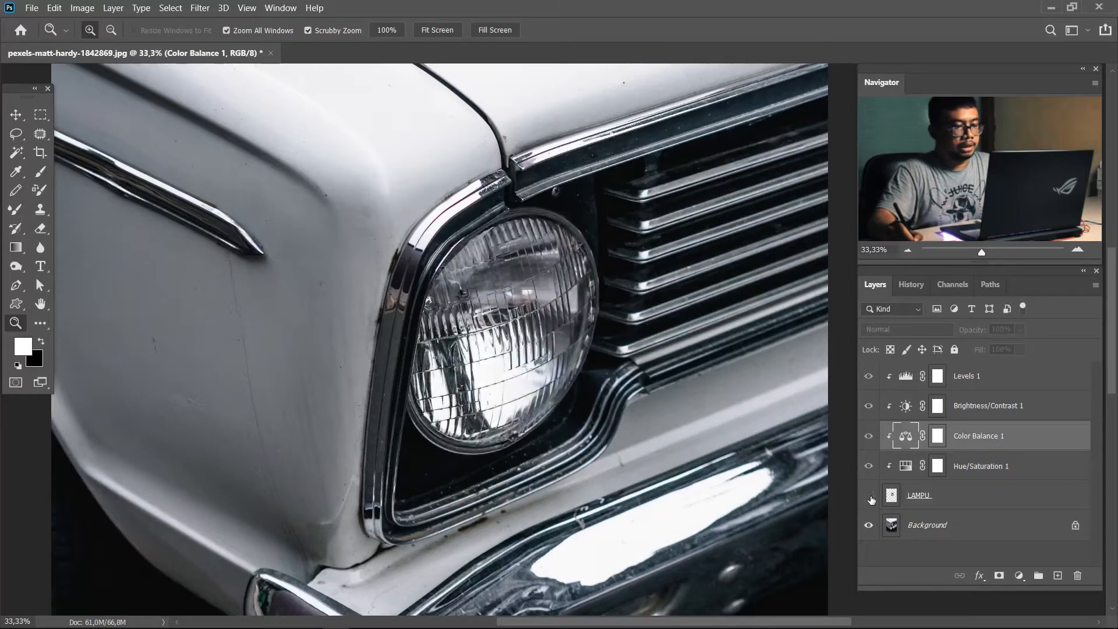
pyautogui.click(869, 496)
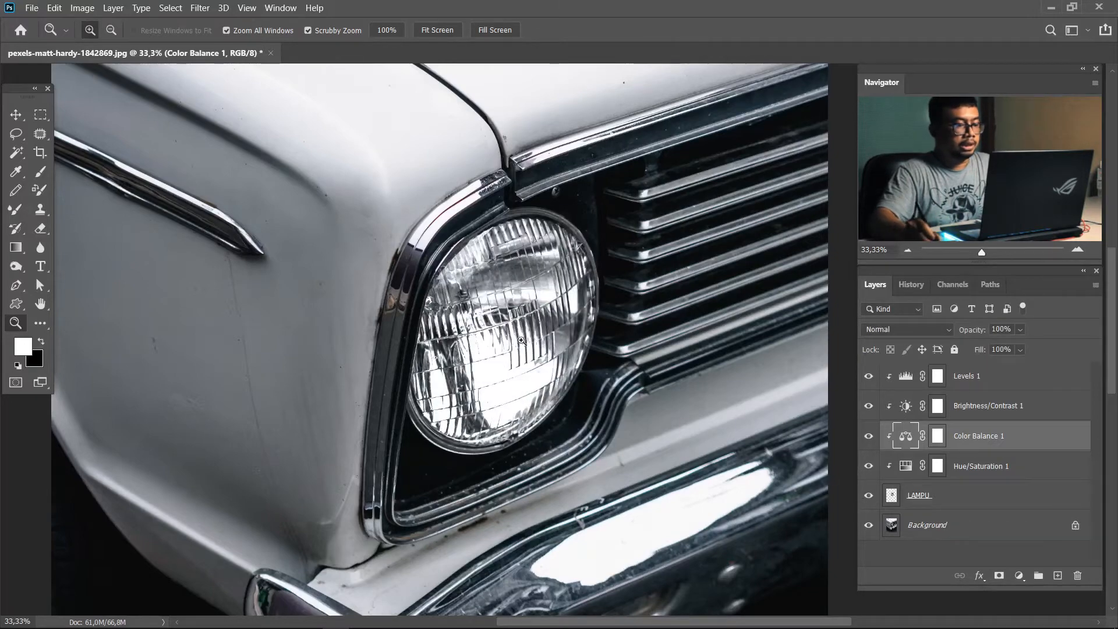
pyautogui.moveTo(507, 315); pyautogui.dragTo(534, 290)
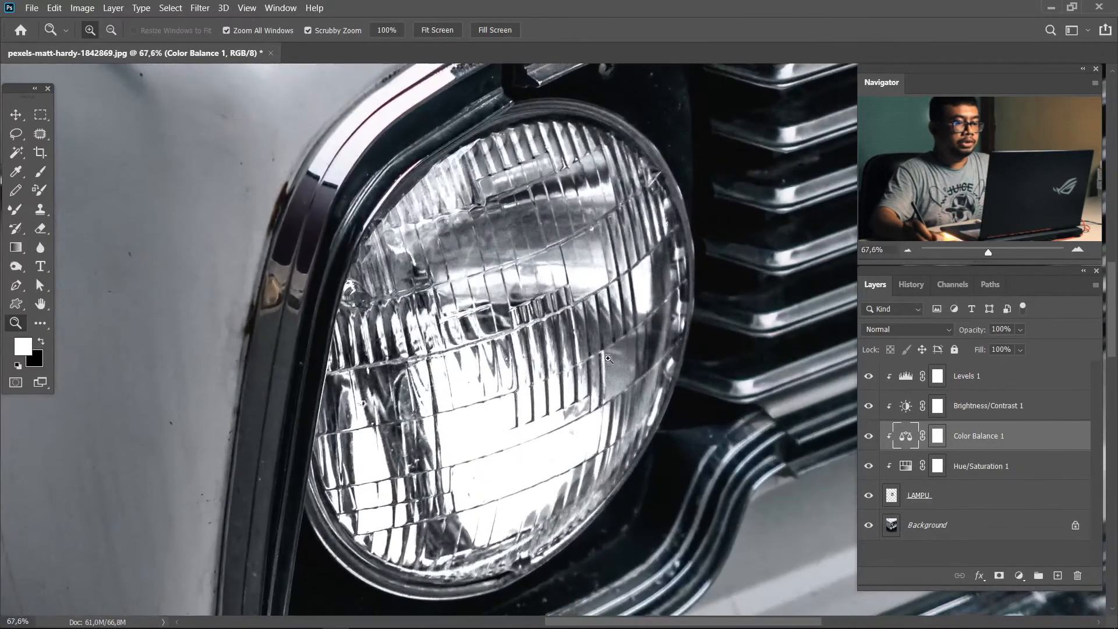
pyautogui.click(869, 496)
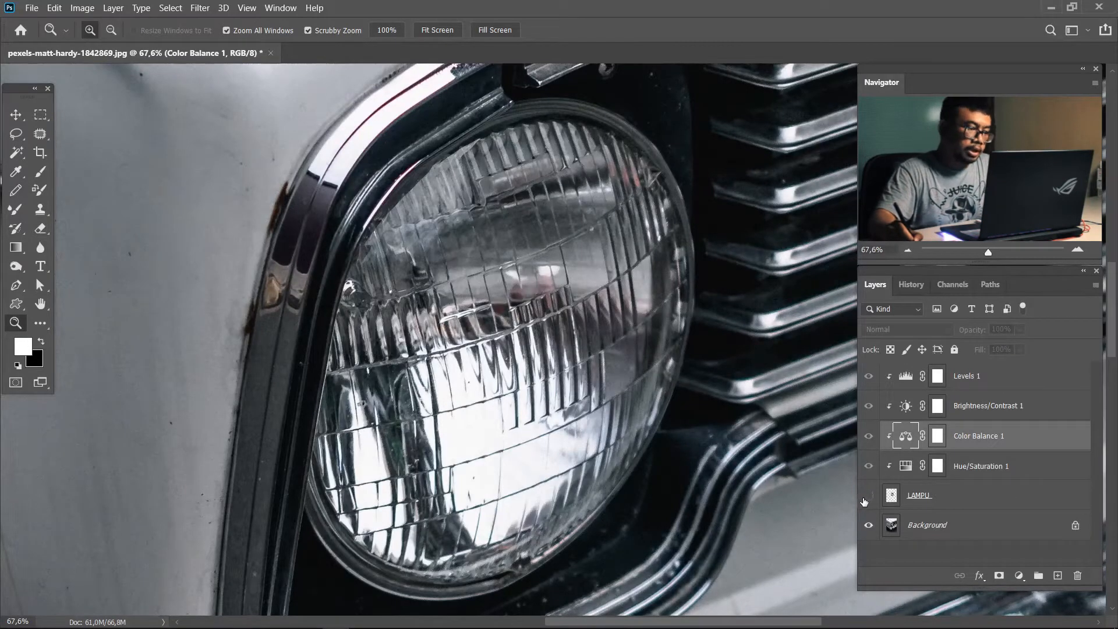
pyautogui.click(869, 496)
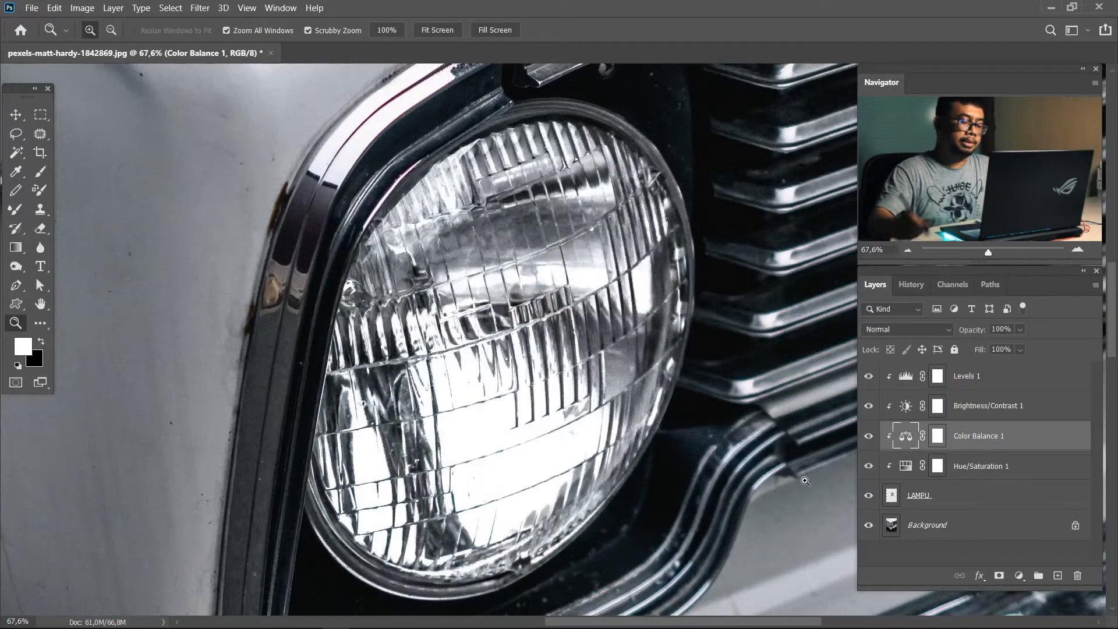
pyautogui.hotkey('ctrl', '-')
pyautogui.hotkey('ctrl', '-')
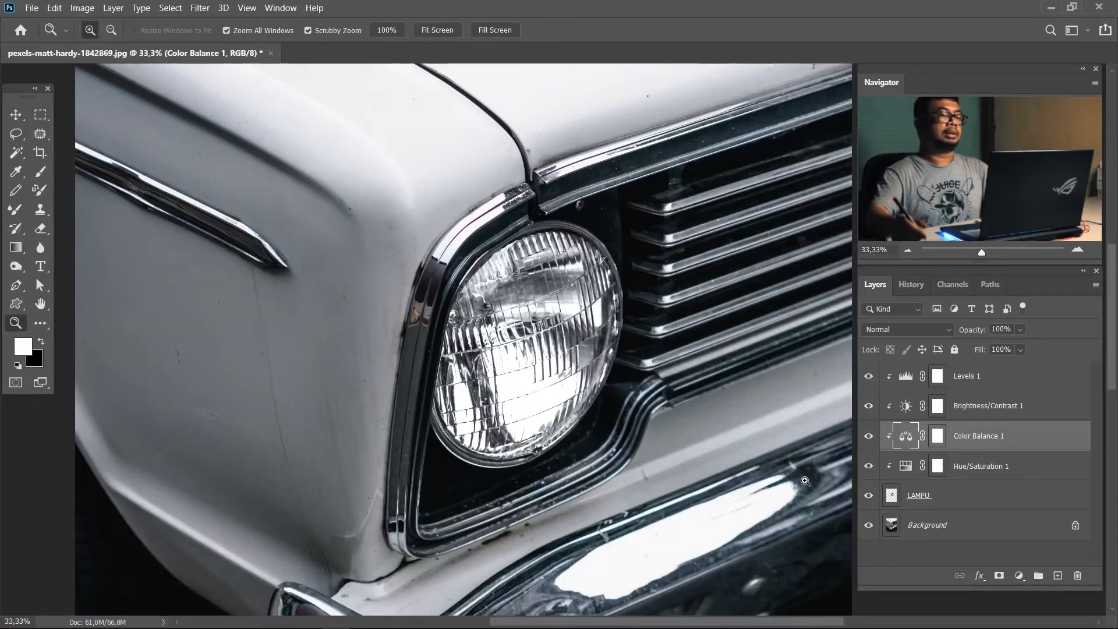
pyautogui.click(869, 496)
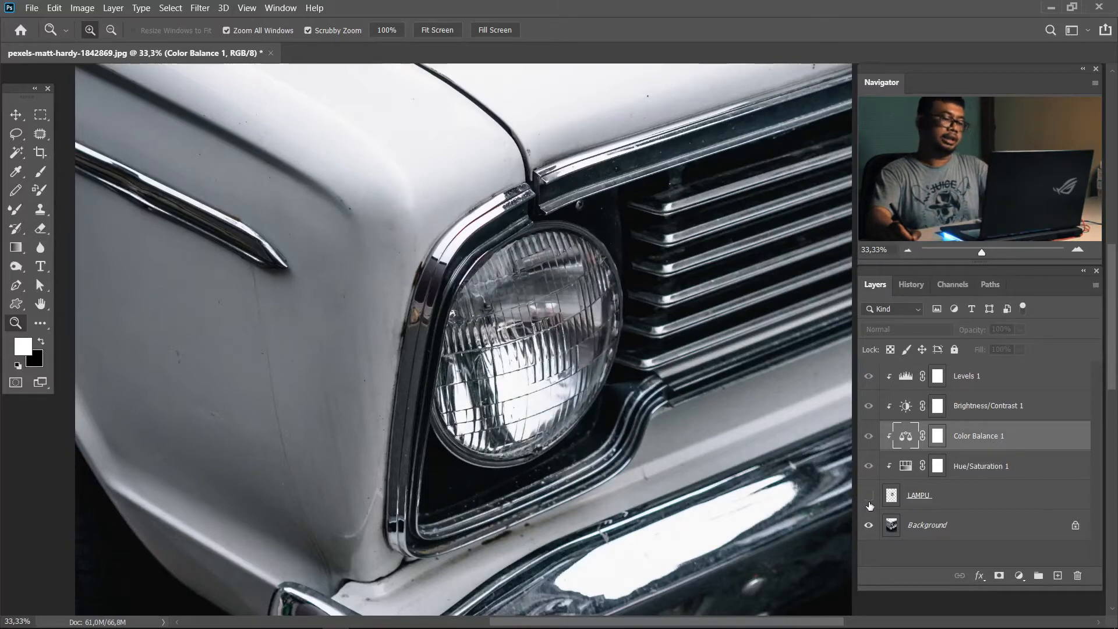
pyautogui.click(869, 496)
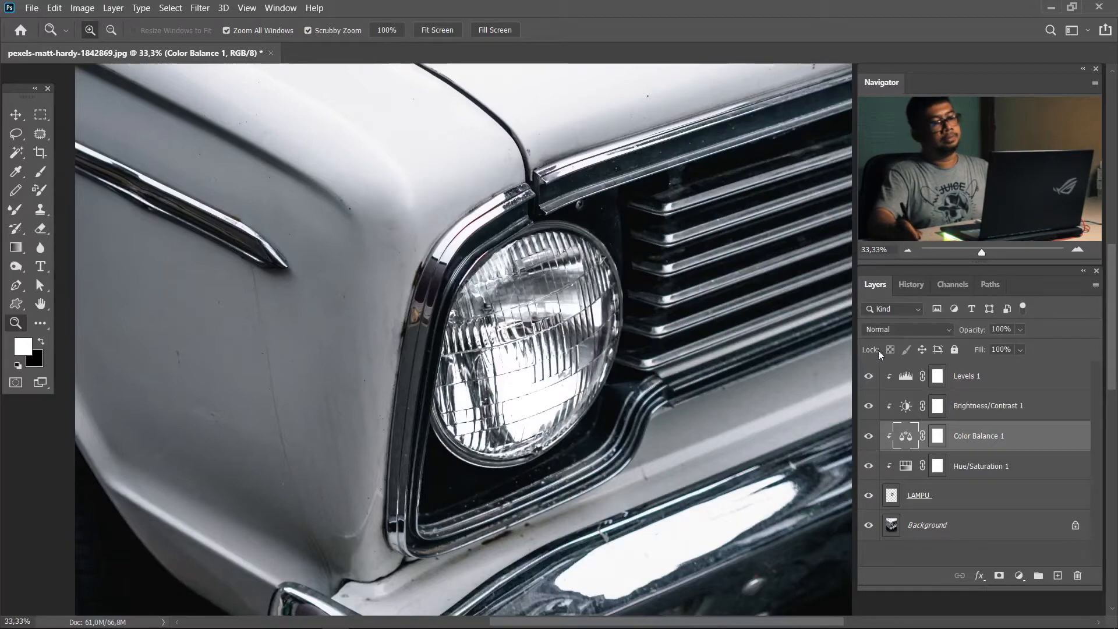
# Toggle the Levels 1 and Brightness/Contrast 1 adjustments to compare their effect on the headlight's bright areas close up.
pyautogui.hotkey('ctrl', '-')
pyautogui.hotkey('ctrl', '-')
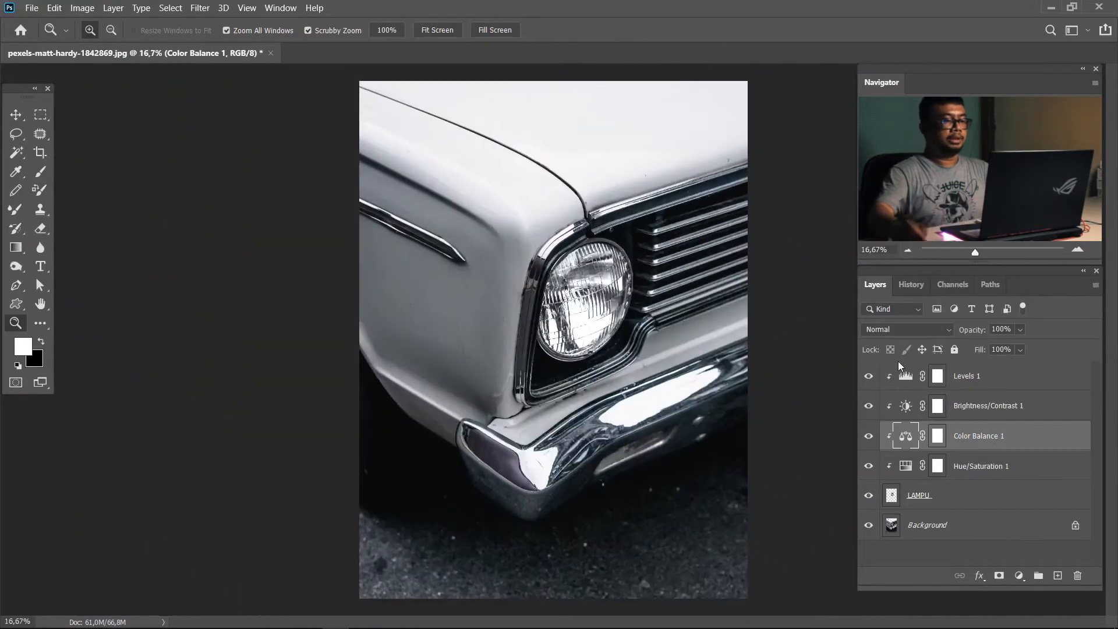
pyautogui.moveTo(592, 329); pyautogui.dragTo(649, 353)
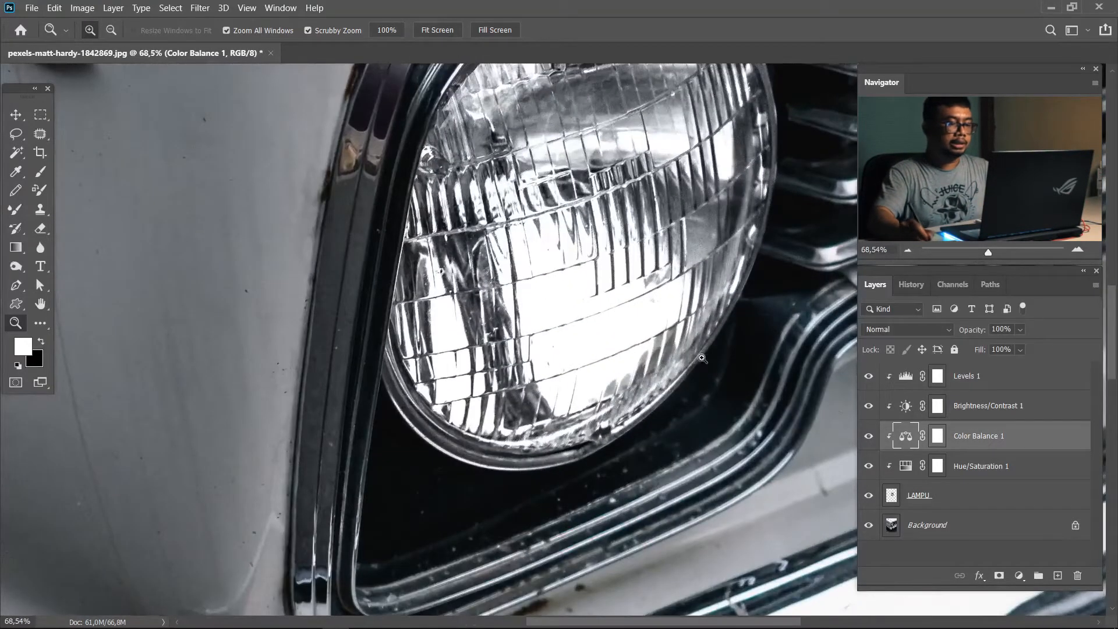
pyautogui.click(869, 377)
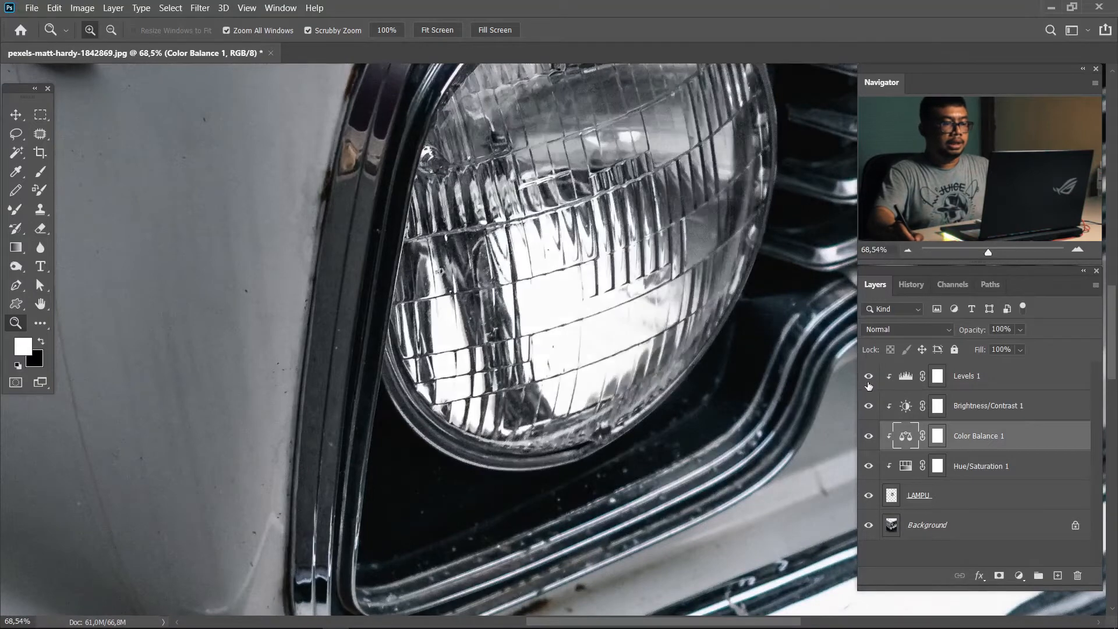
pyautogui.click(868, 379)
pyautogui.moveTo(868, 381); pyautogui.dragTo(868, 407)
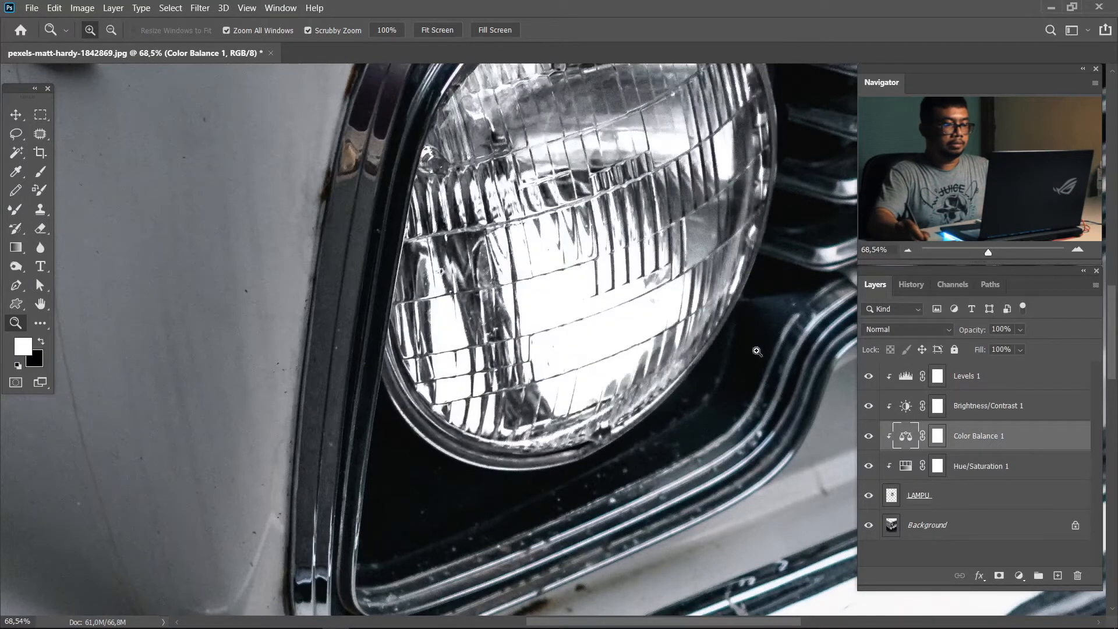
# Activate the Levels 1 layer mask and set up a black brush of size 300 with 45% opacity and 45% flow.
pyautogui.click(935, 382)
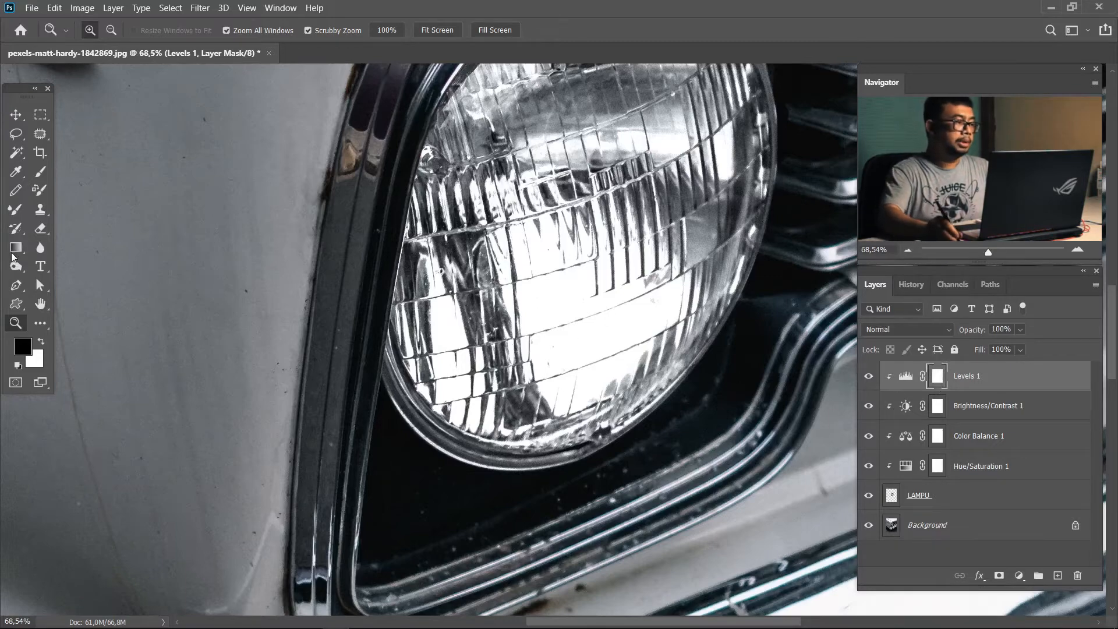
pyautogui.press('b')
pyautogui.press('[')
pyautogui.press('[')
pyautogui.press('[')
pyautogui.press('[')
pyautogui.press('[')
pyautogui.press('[')
pyautogui.press('[')
pyautogui.press('[')
pyautogui.press('[')
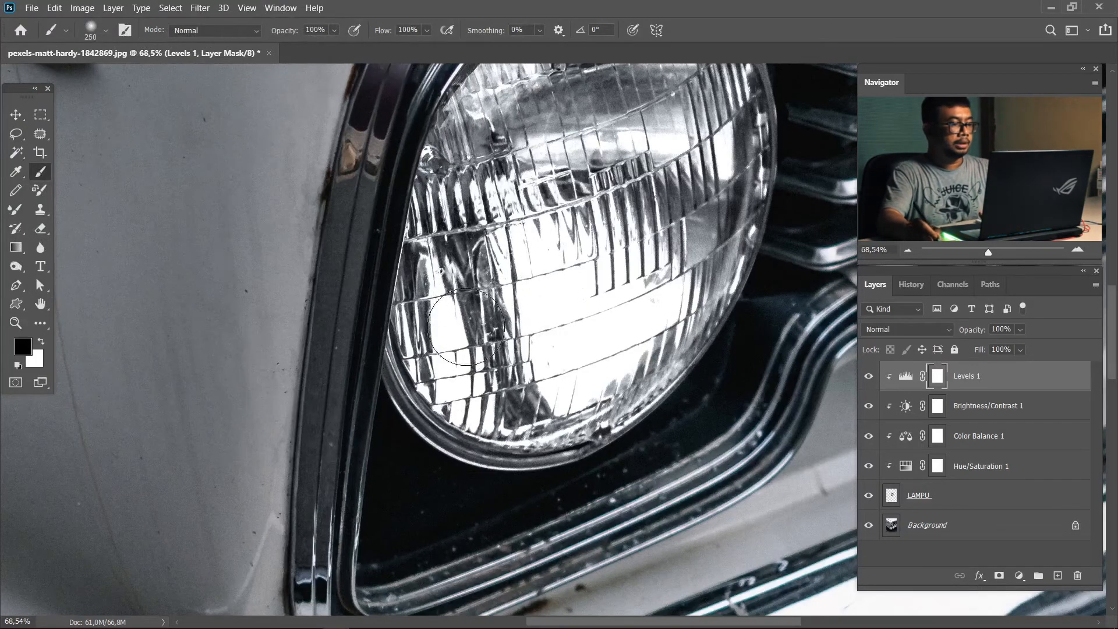
pyautogui.click(335, 33)
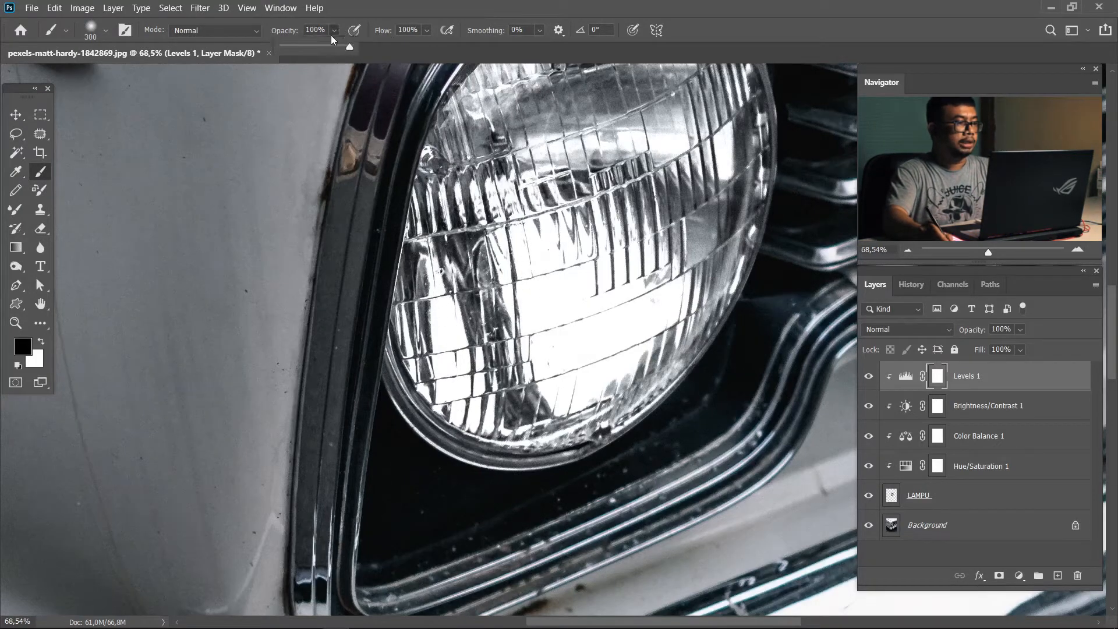
pyautogui.click(427, 31)
pyautogui.click(405, 45)
pyautogui.click(334, 32)
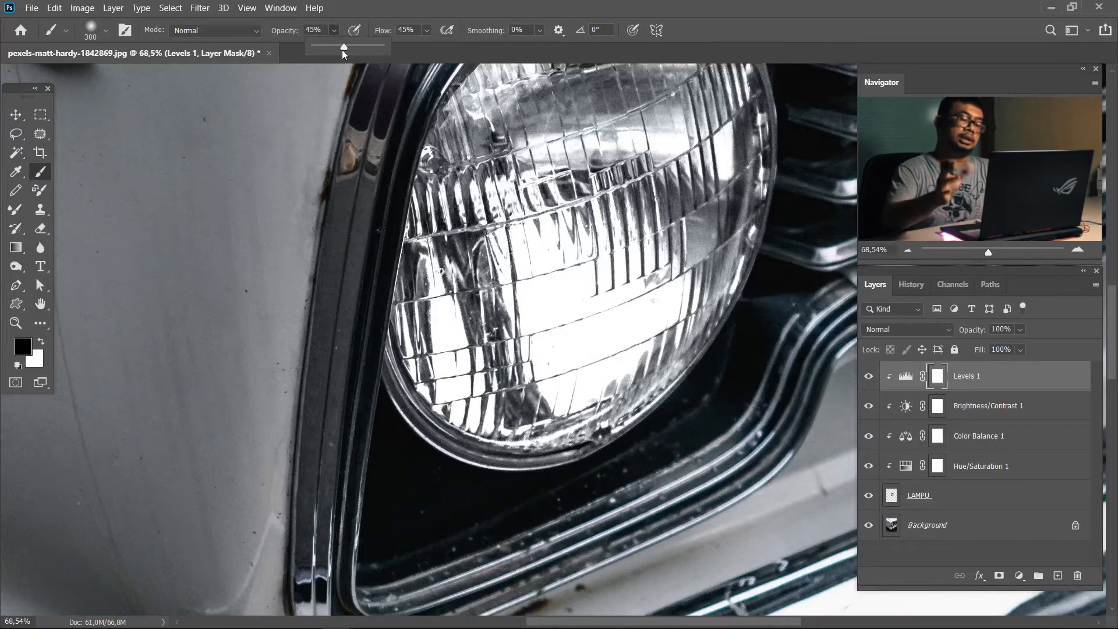
# Paint black at brush size 250 over the headlight's blown-out lower area on the Levels 1 and Brightness/Contrast 1 masks, comparing the result.
pyautogui.click(582, 286)
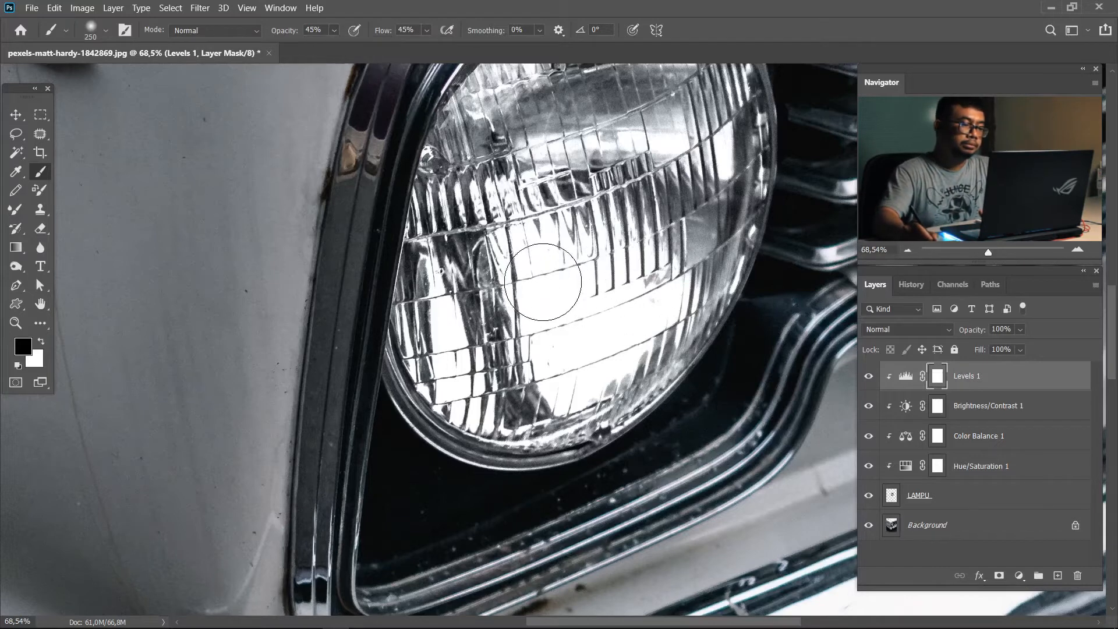
pyautogui.press('[')
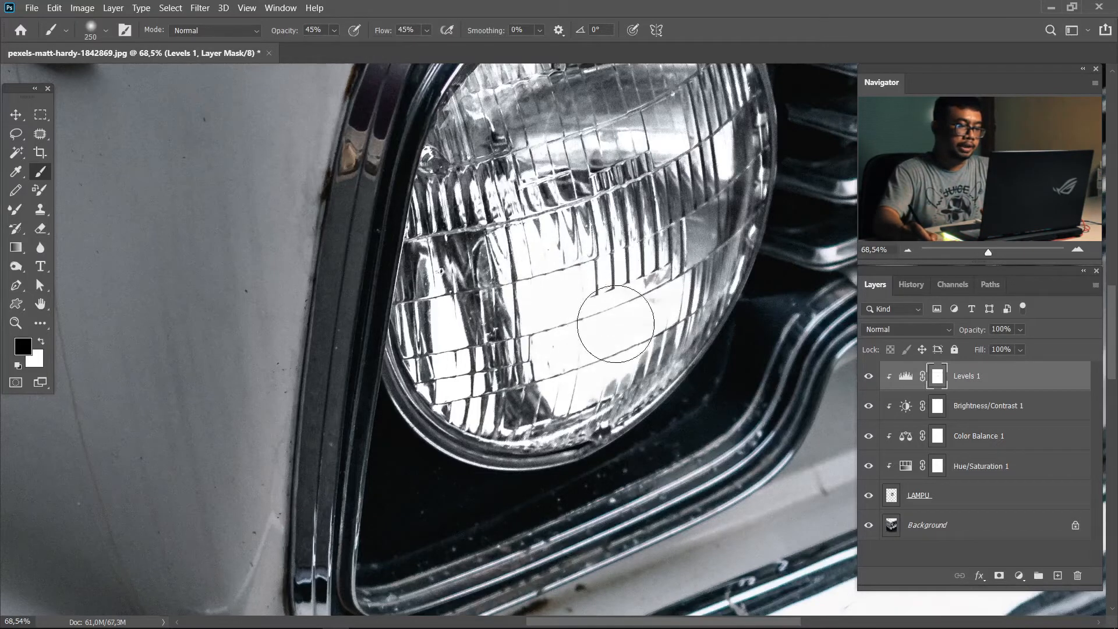
pyautogui.hotkey('alt', '[')
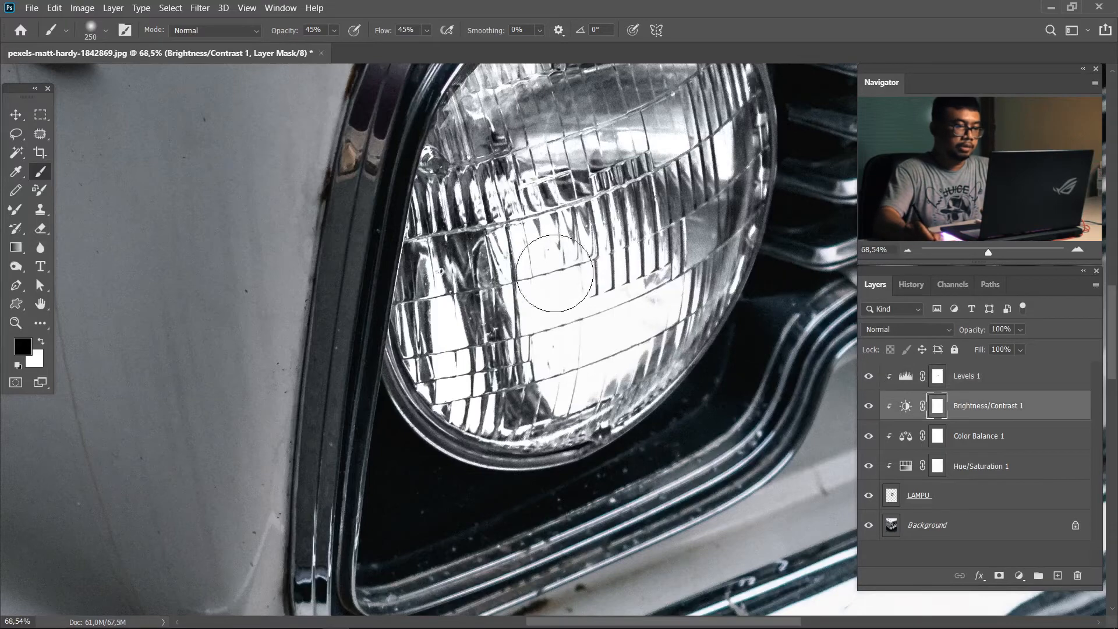
pyautogui.moveTo(581, 323)
pyautogui.mouseDown()
pyautogui.moveTo(585, 349)
pyautogui.moveTo(638, 313)
pyautogui.mouseUp()
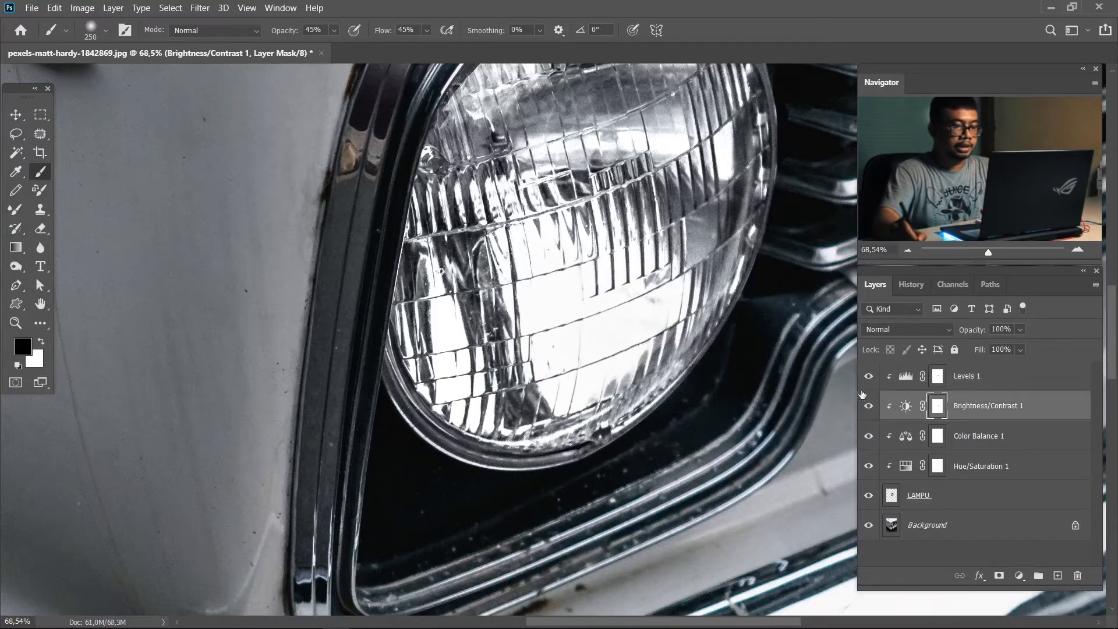
pyautogui.click(868, 406)
pyautogui.click(868, 406)
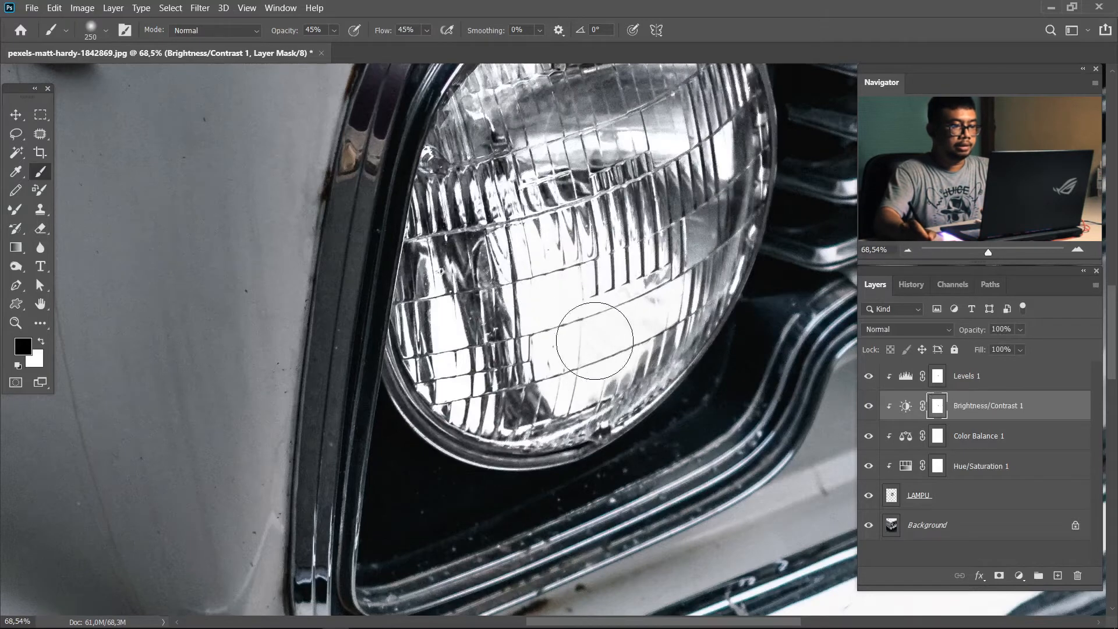
# Refine the masks of Brightness/Contrast 1 and Levels 1 over the headlight's highlights, using black brush sizes of 150 and 250.
pyautogui.press('[')
pyautogui.press('[')
pyautogui.press('[')
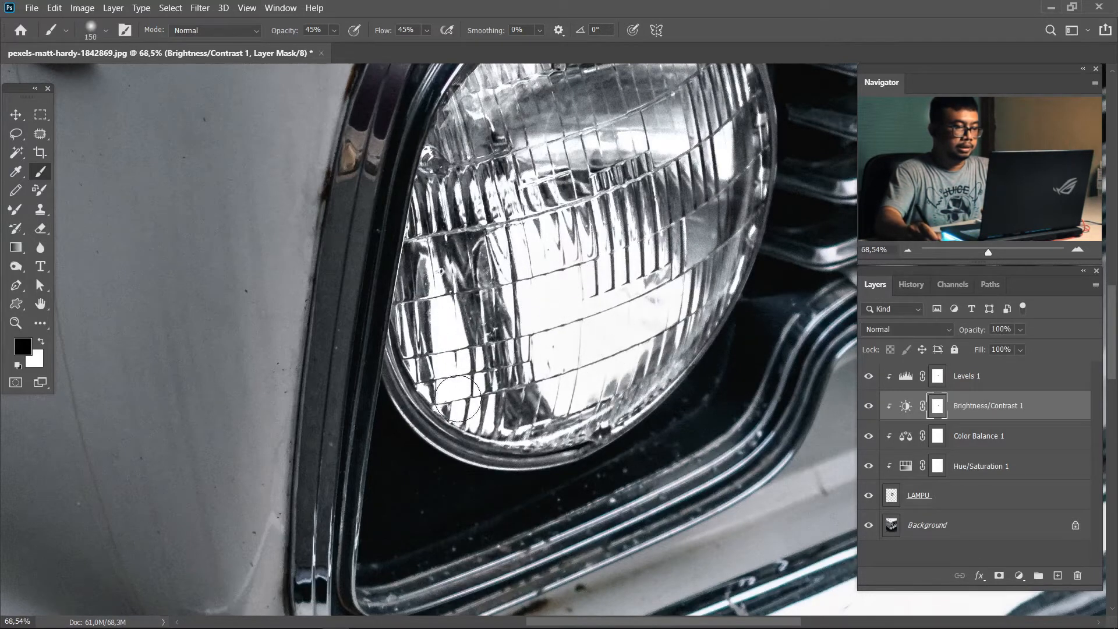
pyautogui.click(939, 381)
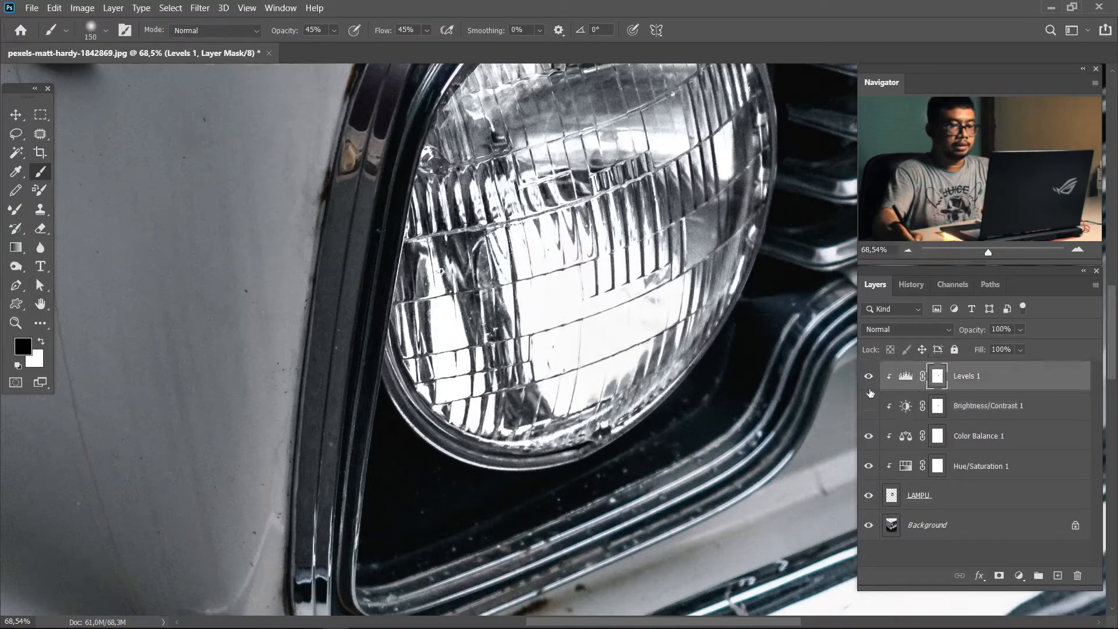
pyautogui.click(868, 404)
pyautogui.click(869, 404)
pyautogui.press(']')
pyautogui.press(']')
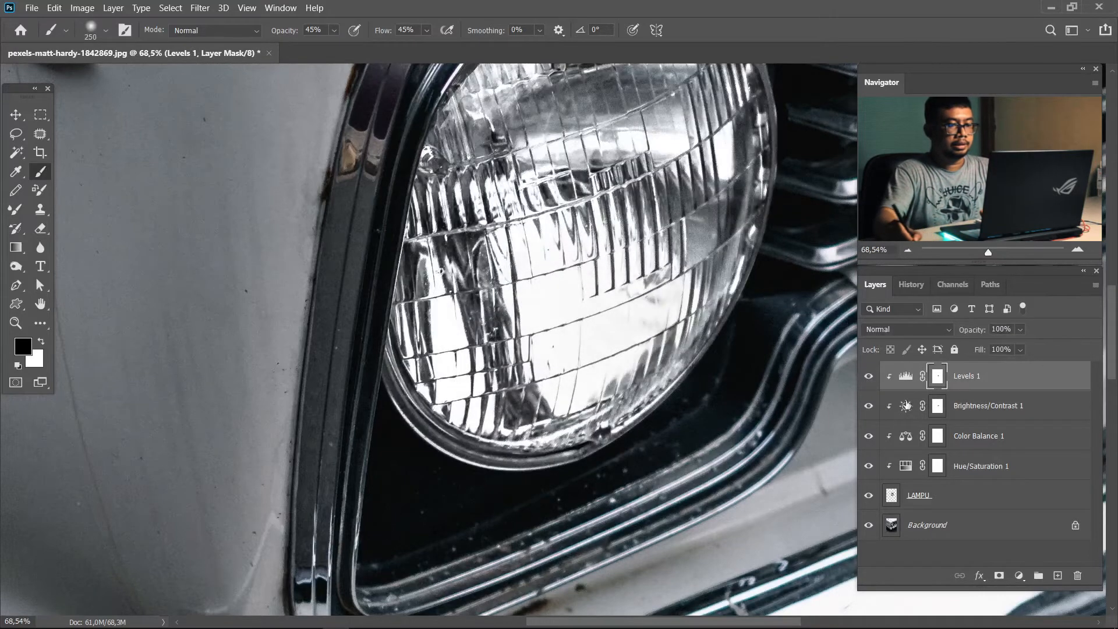
pyautogui.click(936, 405)
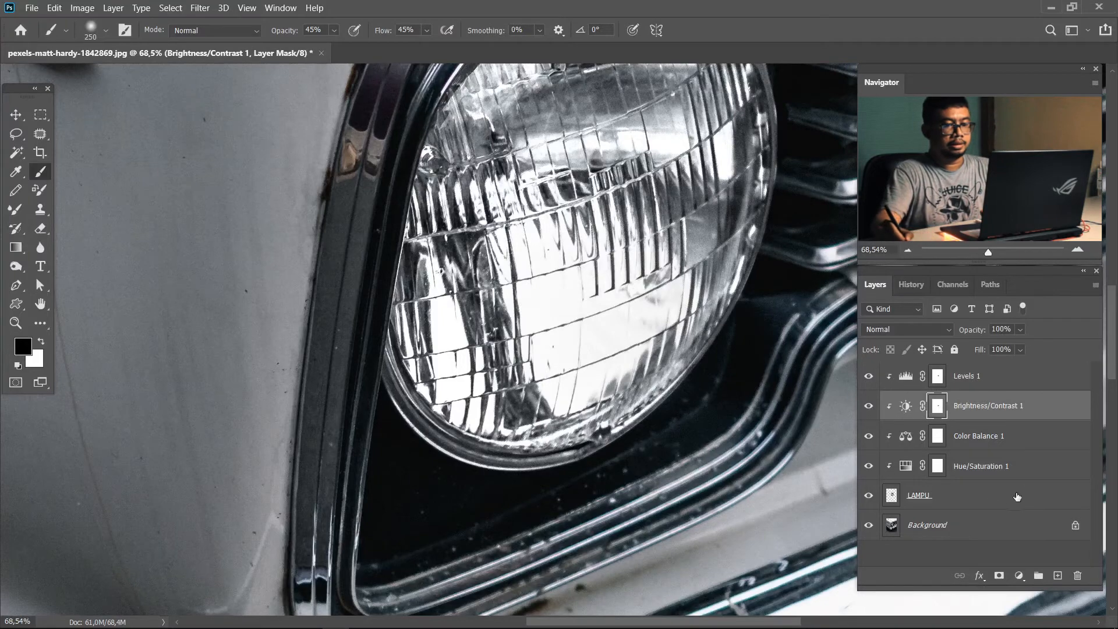
# Compare the whole photo with and without the adjusted headlight by toggling the LAMPU layer's visibility.
pyautogui.hotkey('ctrl', '0')
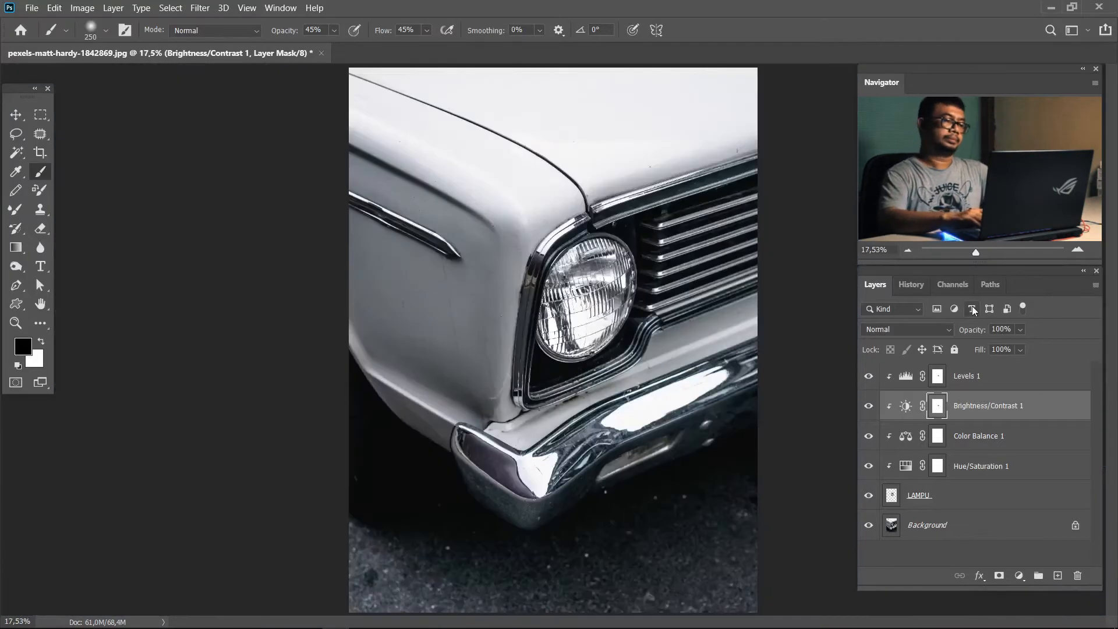
pyautogui.click(867, 501)
pyautogui.click(866, 501)
pyautogui.click(867, 503)
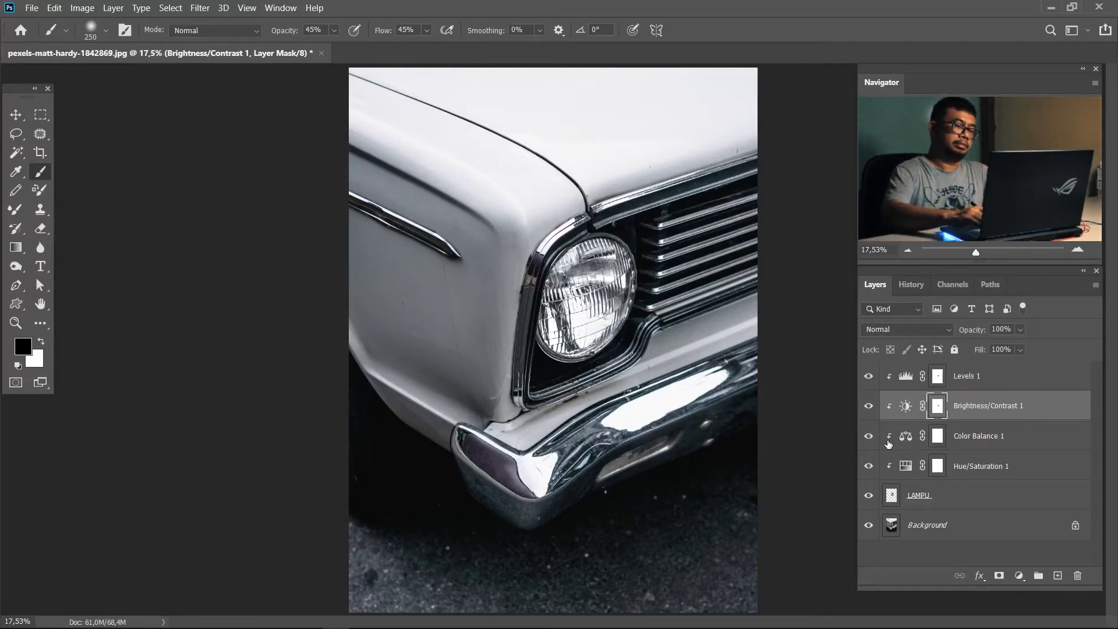
# Group the LAMPU layer together with its four clipped adjustment layers.
pyautogui.hotkey('ctrl', '+')
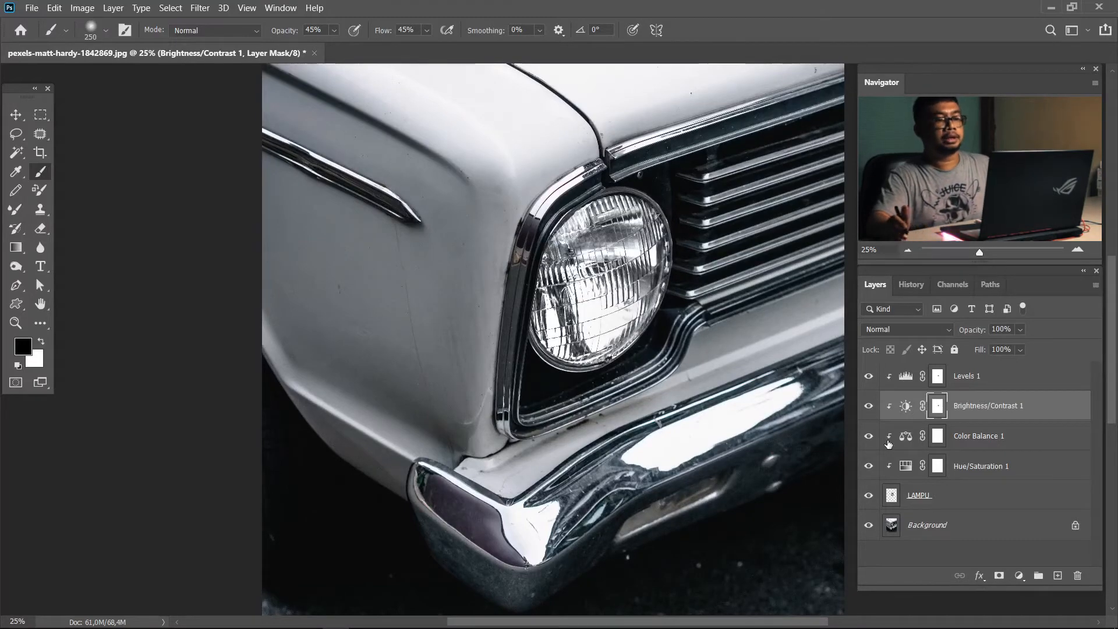
pyautogui.press('z')
pyautogui.moveTo(610, 273); pyautogui.dragTo(821, 309)
pyautogui.click(1000, 377)
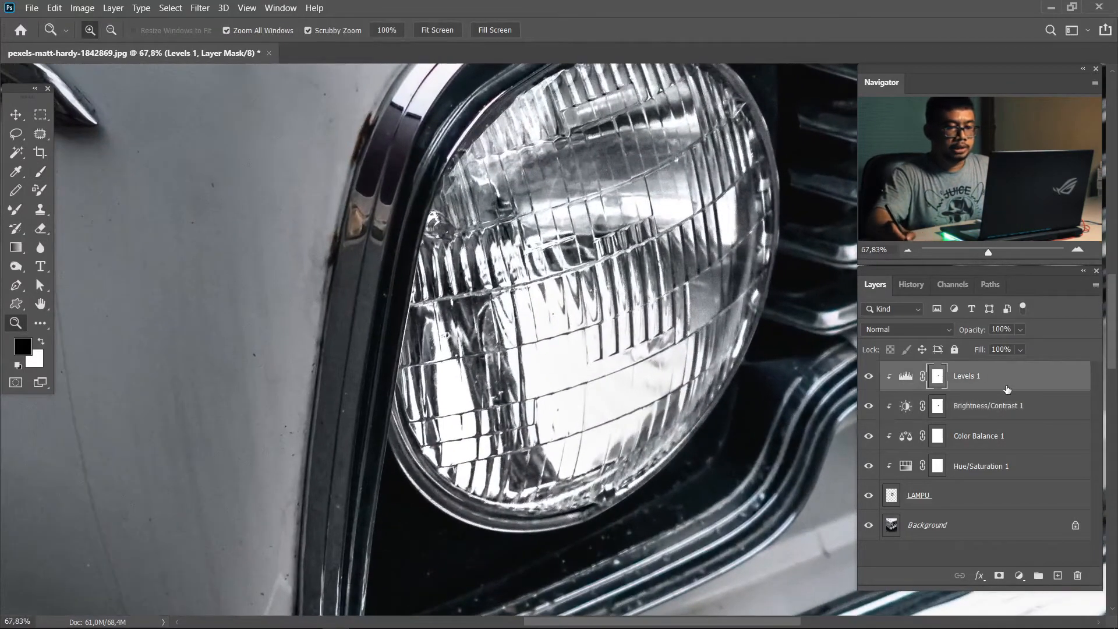
pyautogui.keyDown('shift'); pyautogui.click(994, 501); pyautogui.keyUp('shift')
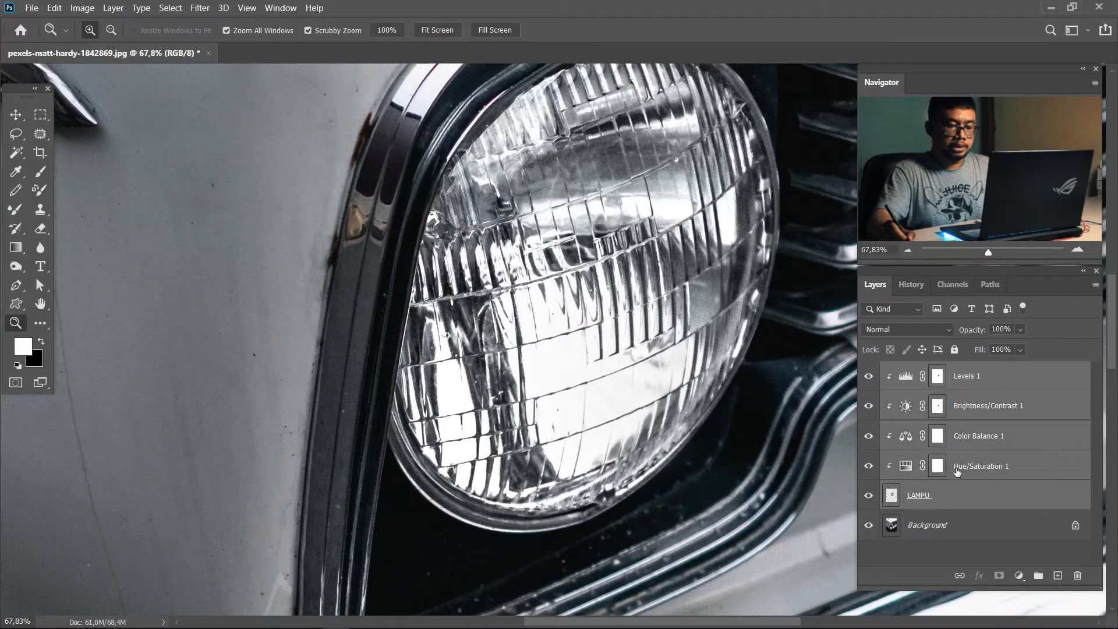
pyautogui.moveTo(965, 473); pyautogui.dragTo(1039, 575)
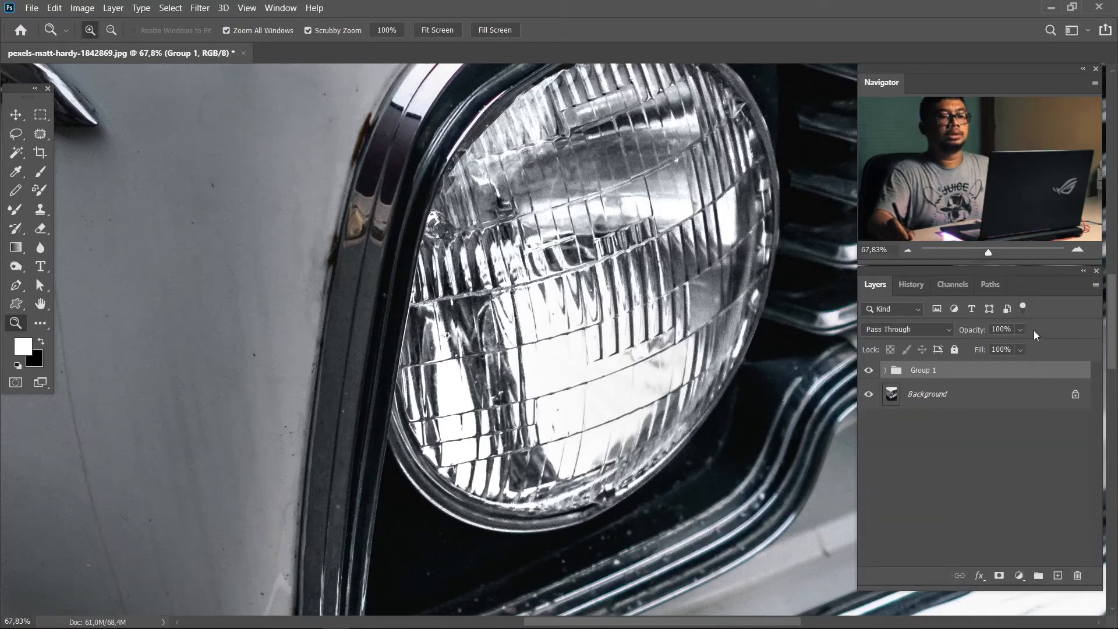
# Duplicate the headlight group and merge the copy into a single layer.
pyautogui.hotkey('ctrl', 'j')
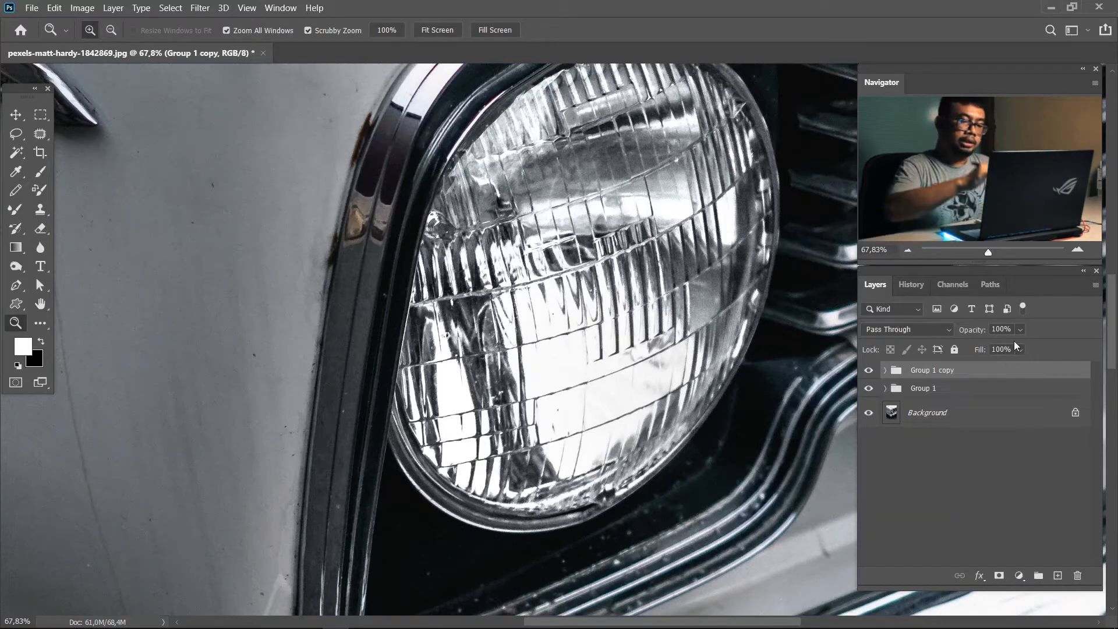
pyautogui.rightClick(955, 371)
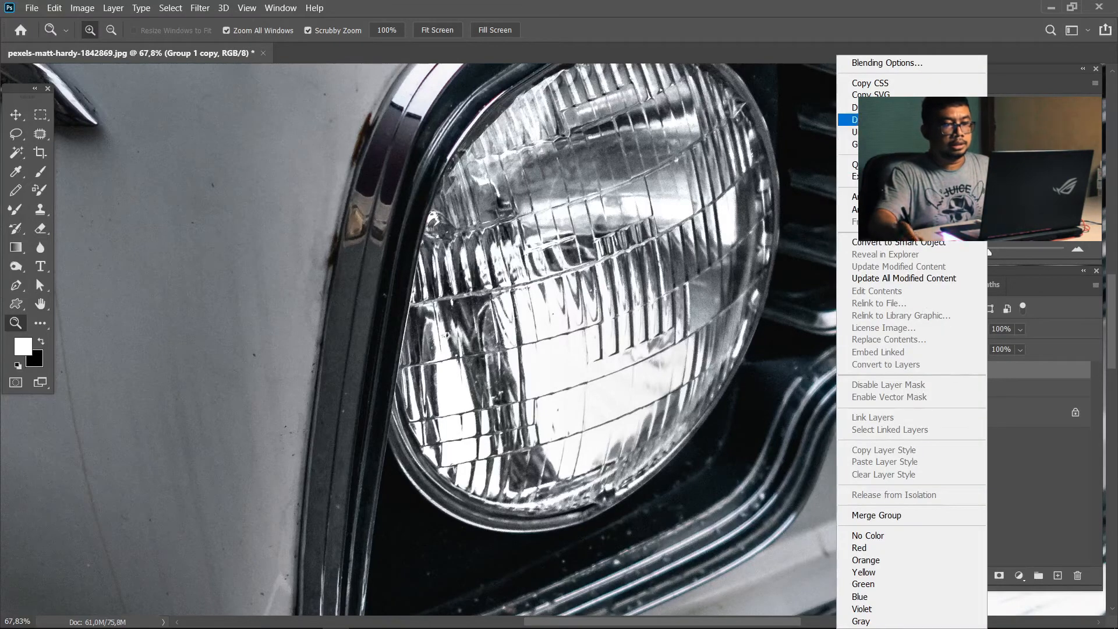
pyautogui.click(1023, 368)
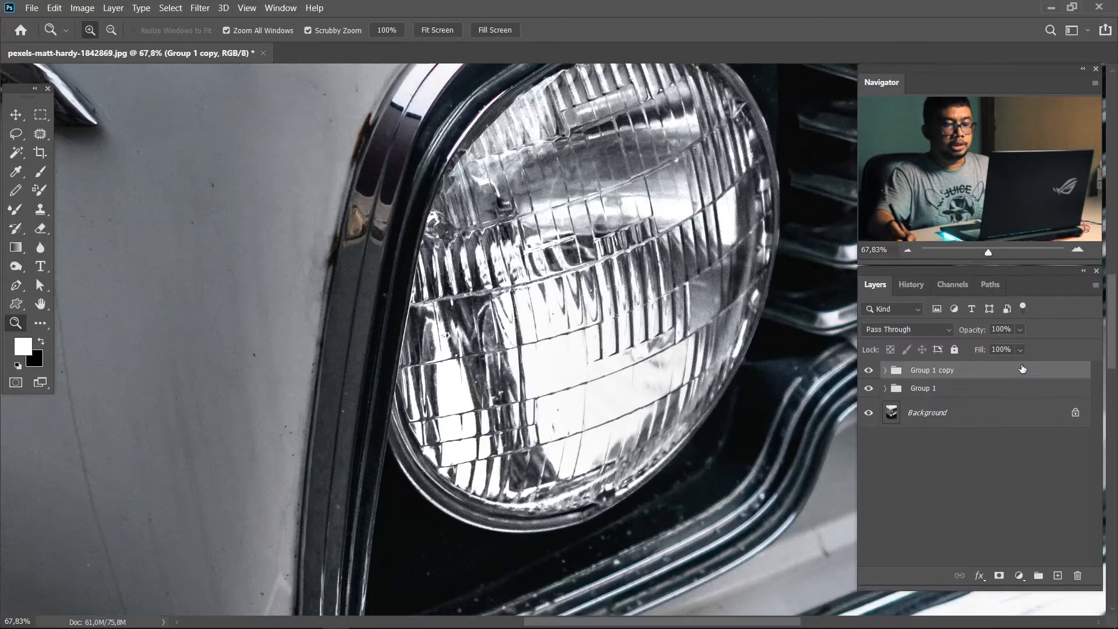
pyautogui.rightClick(1002, 373)
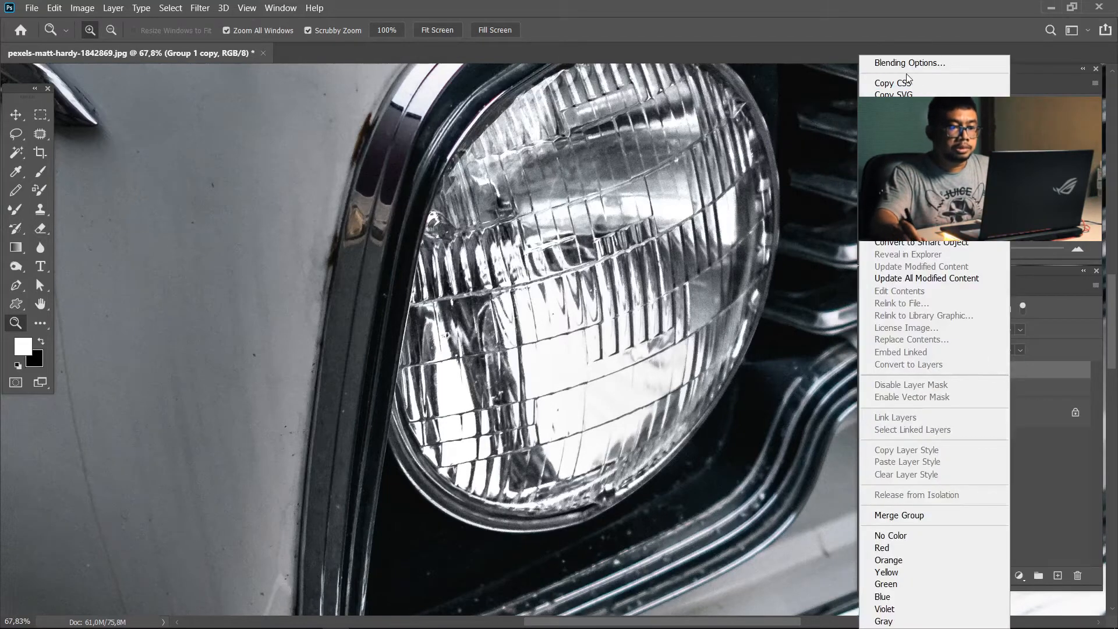
pyautogui.click(880, 514)
# Apply a High Pass filter with a radius of 2.0 pixels to the merged headlight layer.
pyautogui.hotkey('ctrl', '-')
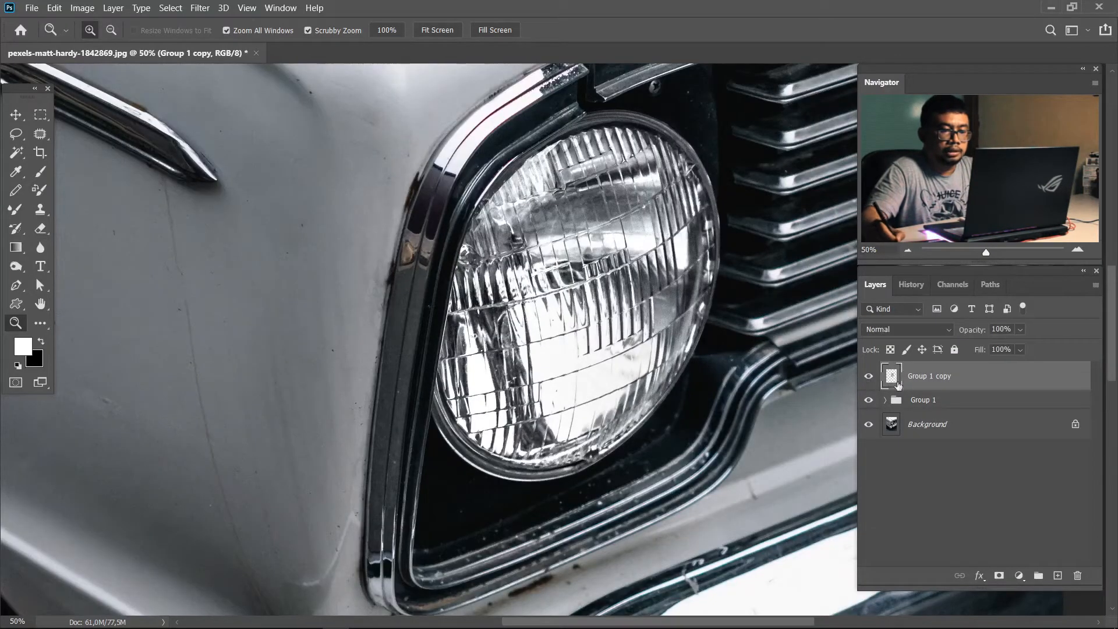
pyautogui.moveTo(591, 271); pyautogui.dragTo(606, 296)
pyautogui.click(200, 8)
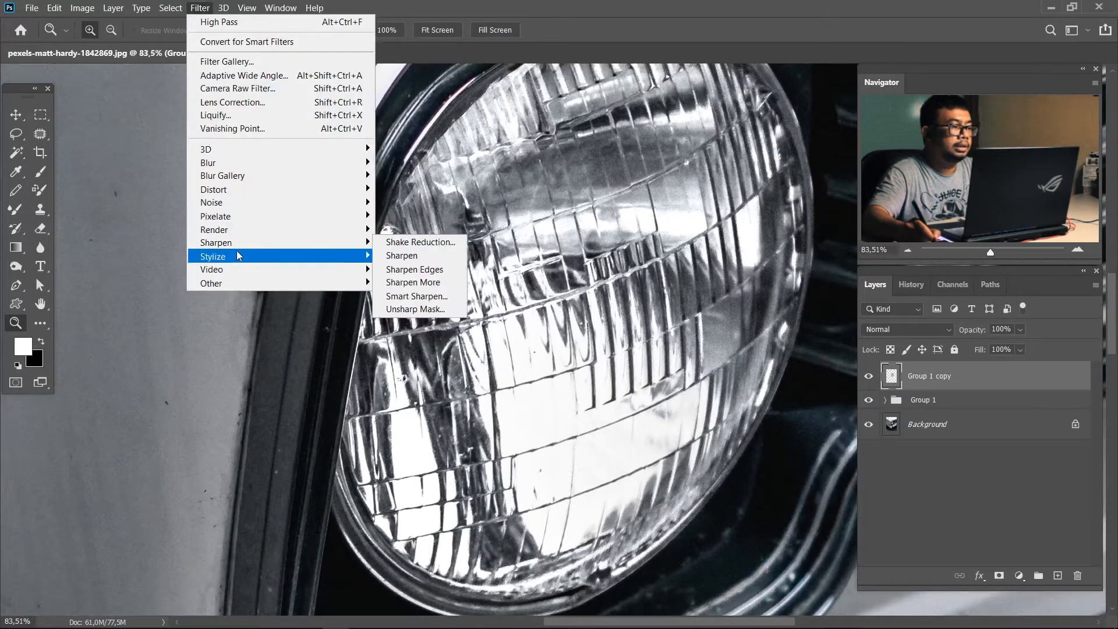
pyautogui.moveTo(221, 283)
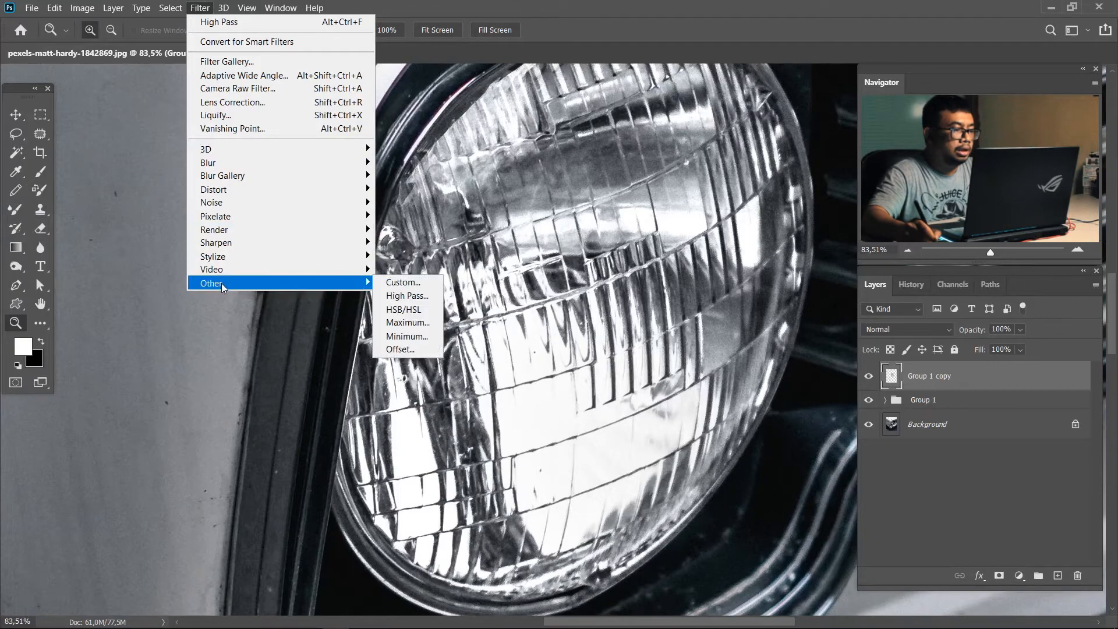
pyautogui.click(407, 296)
pyautogui.moveTo(633, 110); pyautogui.dragTo(254, 102)
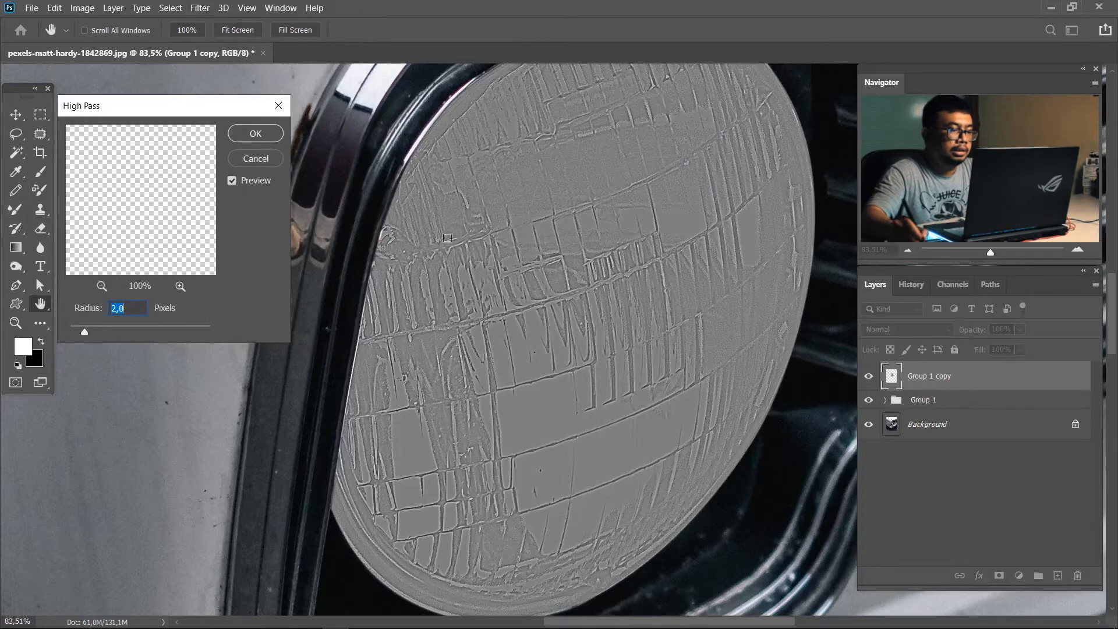
pyautogui.click(262, 137)
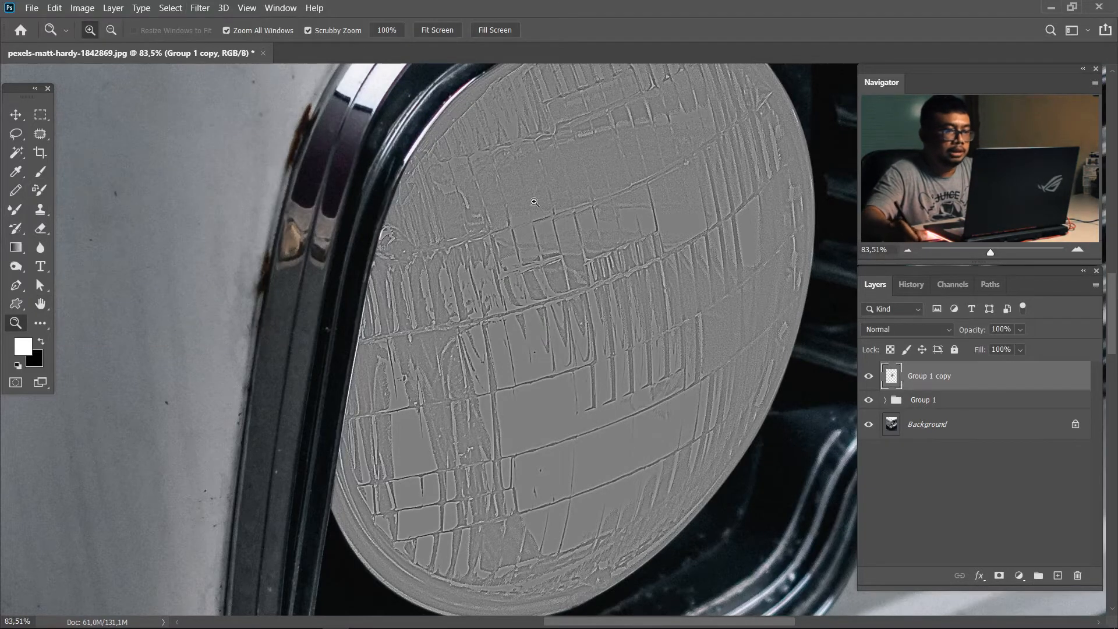
# Set the High Pass layer's blend mode to Overlay and its opacity to 65%.
pyautogui.click(905, 330)
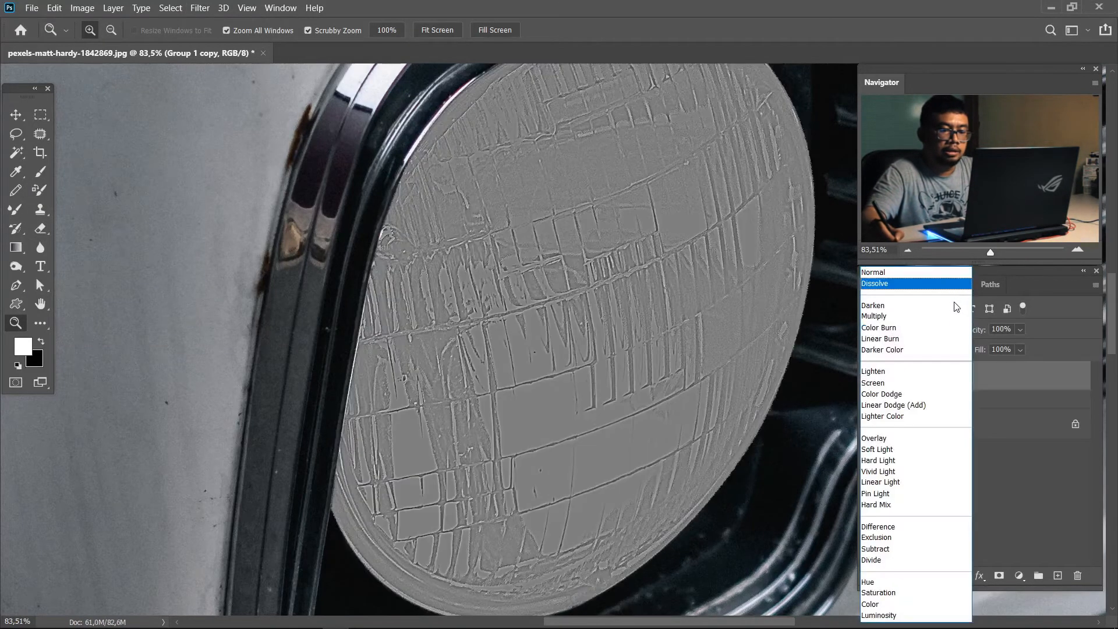
pyautogui.click(904, 443)
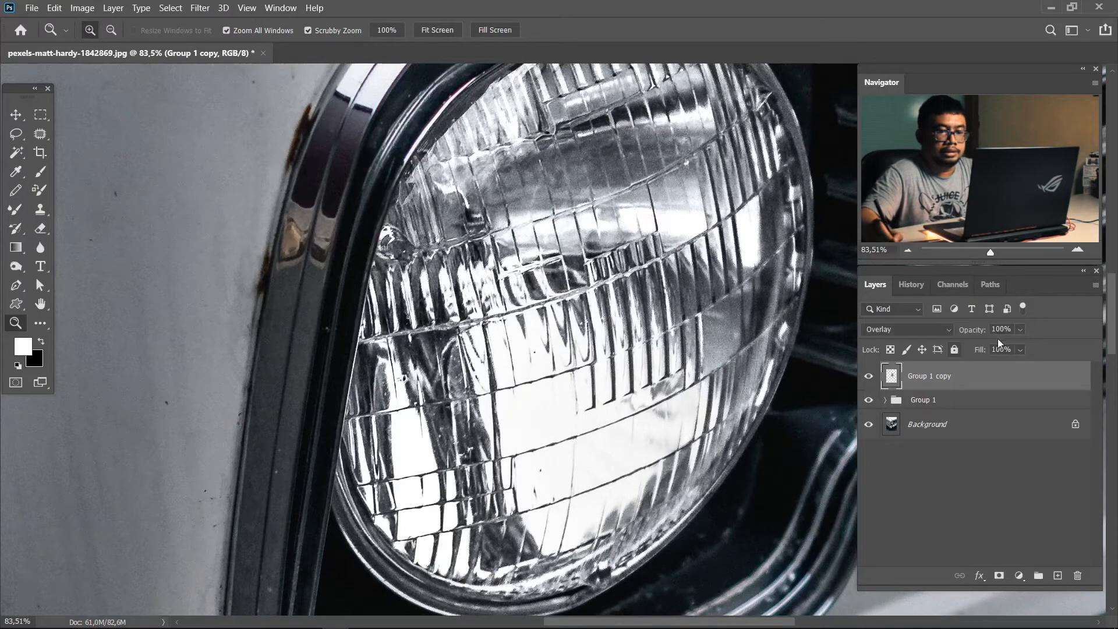
pyautogui.click(1020, 330)
pyautogui.moveTo(1003, 344); pyautogui.dragTo(1013, 345)
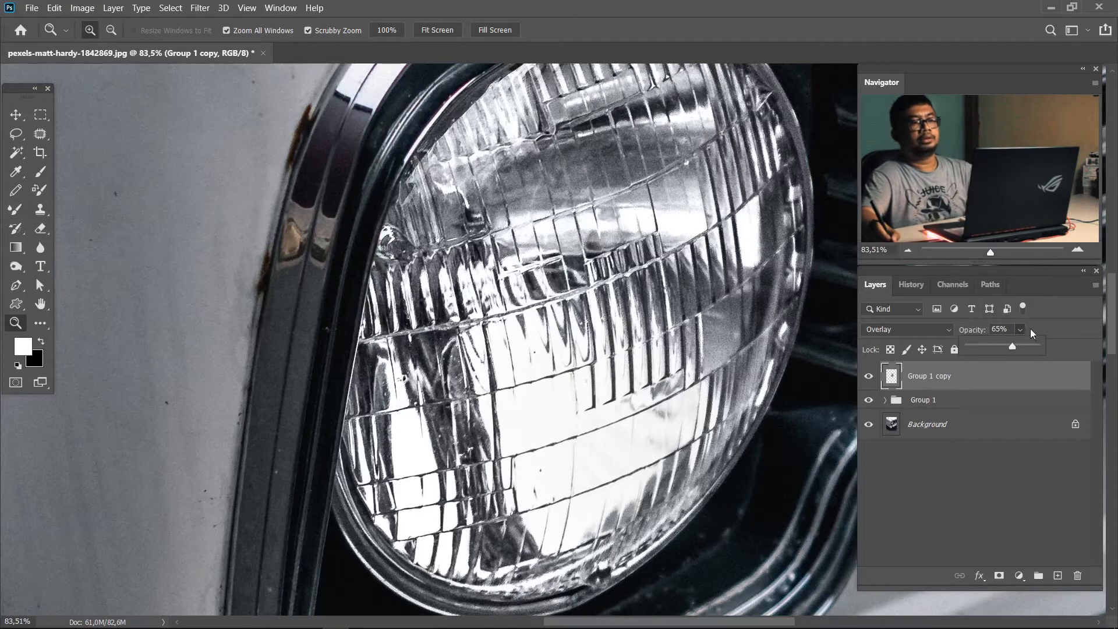
# Switch to Bridge and open HEADLAMP BEFORE.jpg from the FOOTAGE folder in Photoshop, displayed in full screen mode with the menu bar.
pyautogui.hotkey('ctrl', '-')
pyautogui.hotkey('ctrl', '-')
pyautogui.hotkey('ctrl', '-')
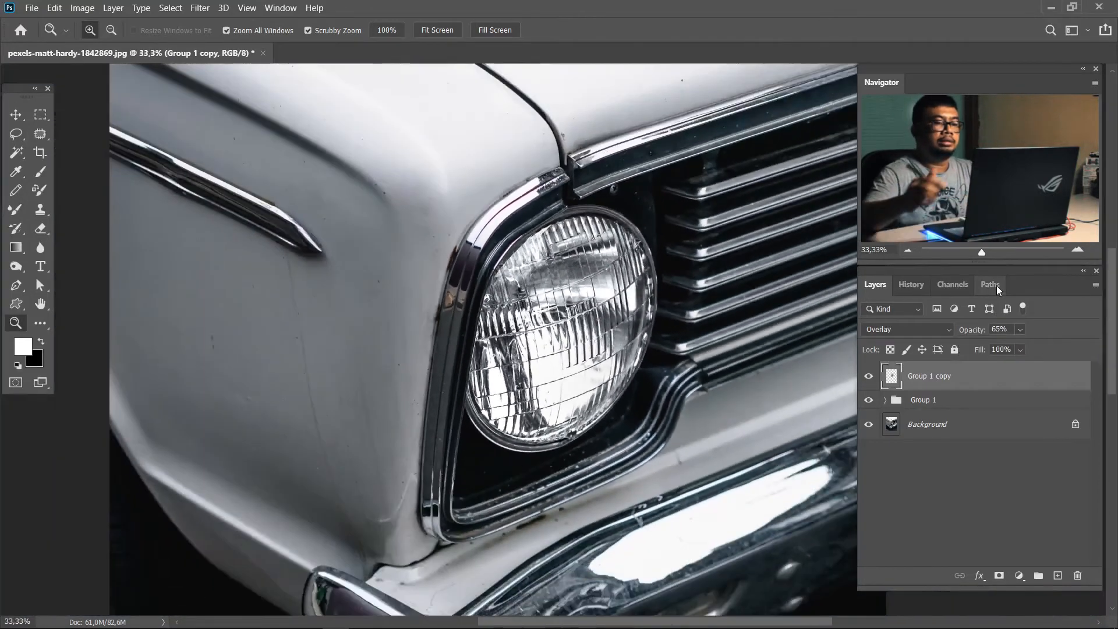
pyautogui.click(361, 622)
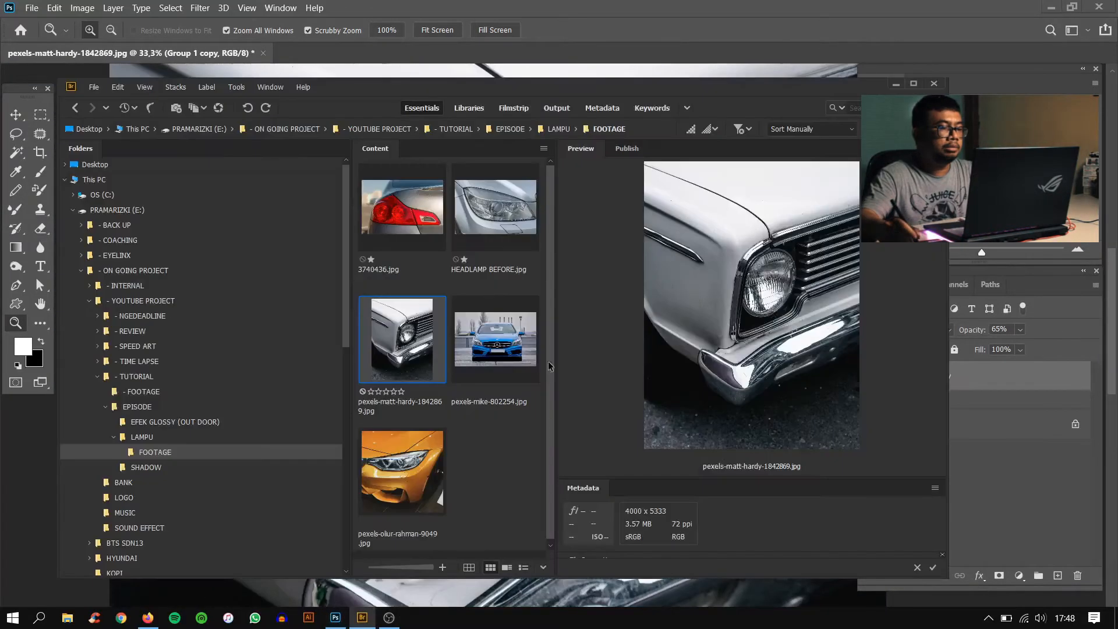
pyautogui.click(503, 227)
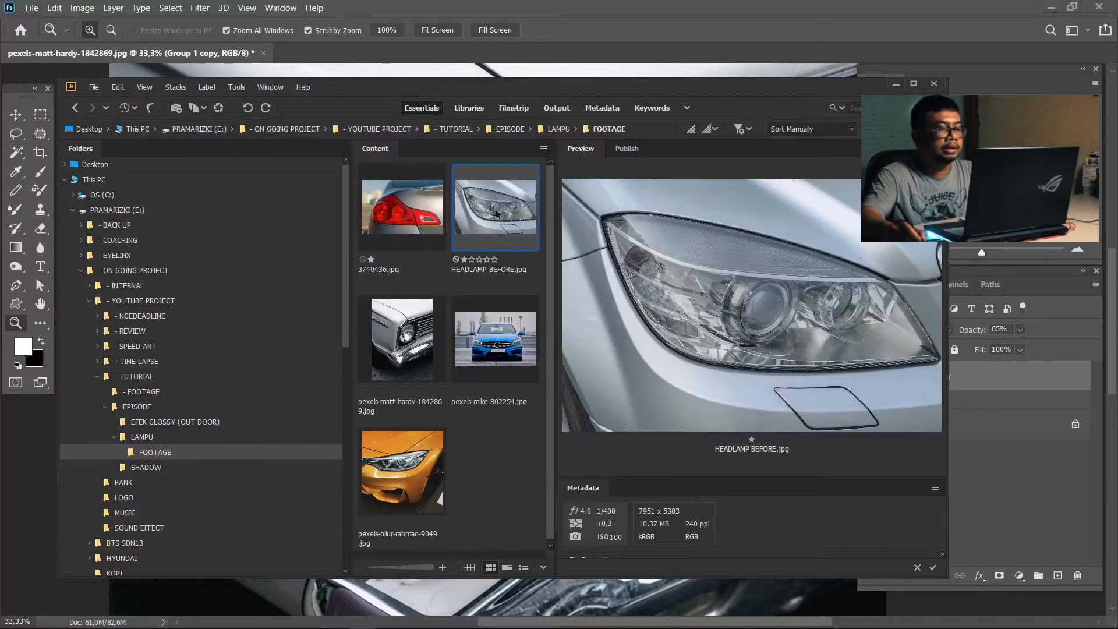
pyautogui.moveTo(497, 216); pyautogui.dragTo(521, 53)
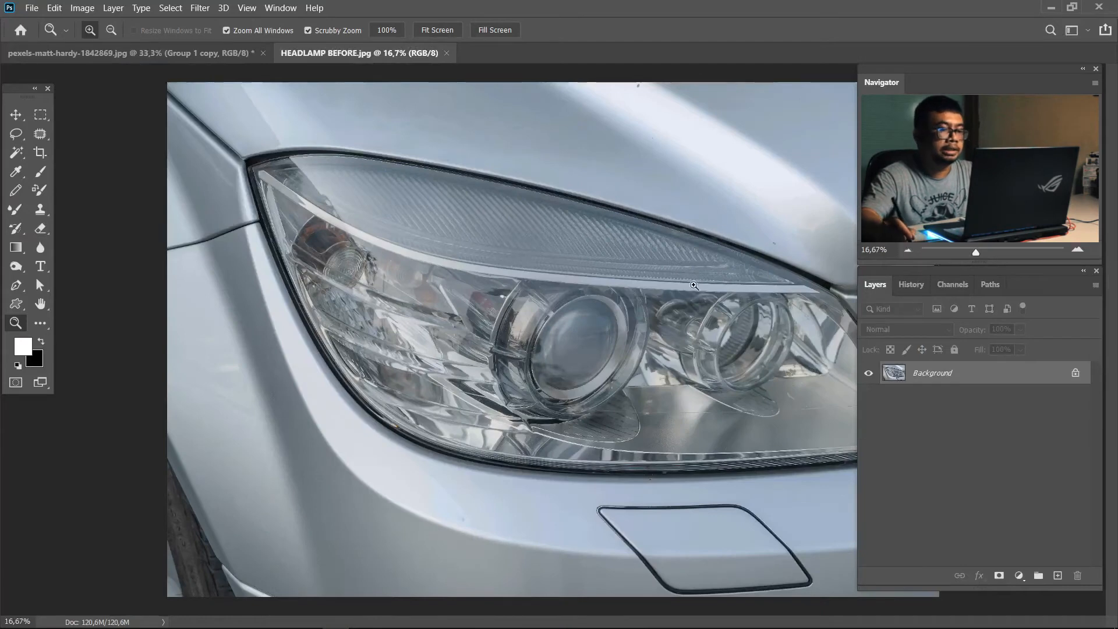
pyautogui.press('f')
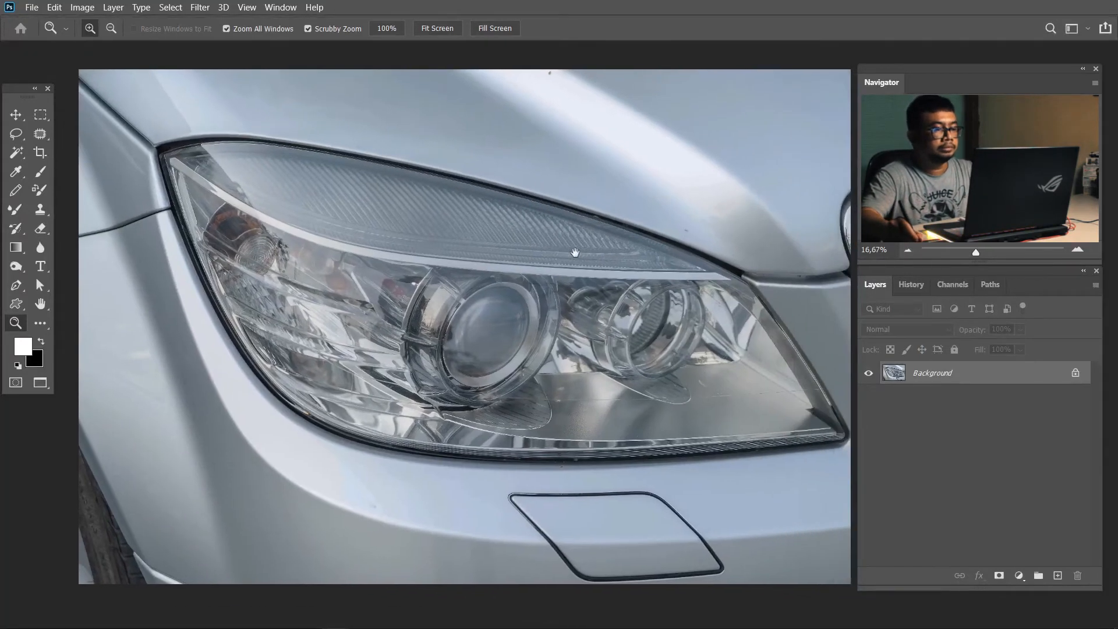
pyautogui.moveTo(575, 252); pyautogui.dragTo(564, 247)
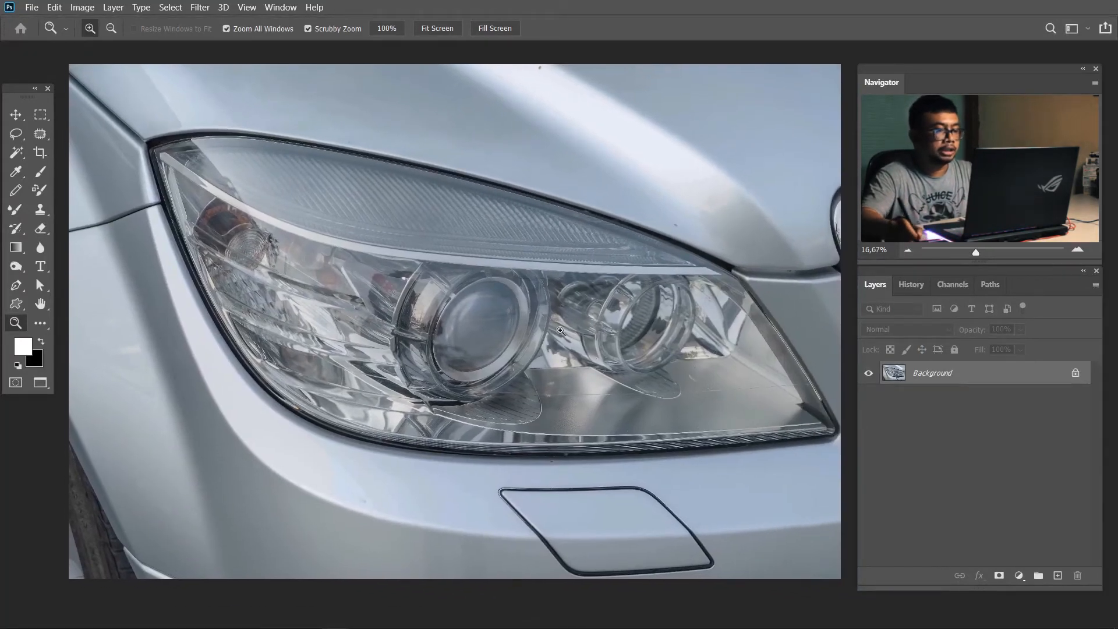
# Start a Pen tool path at the headlight's upper-left corner and trace curved segments along its upper edge.
pyautogui.moveTo(273, 183); pyautogui.dragTo(585, 282)
pyautogui.press('p')
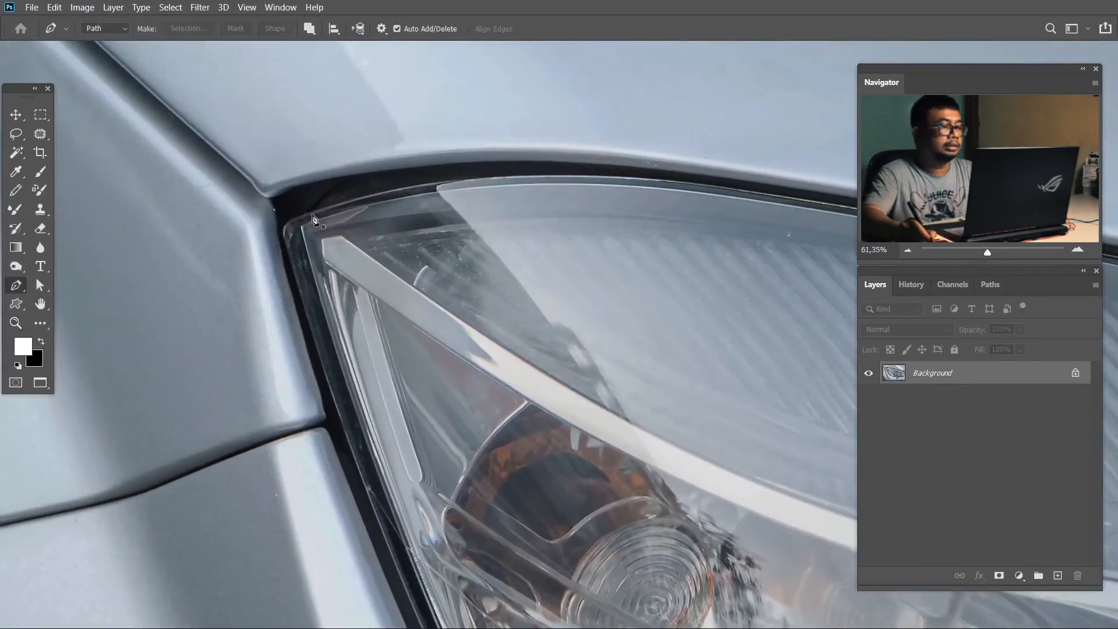
pyautogui.moveTo(483, 218); pyautogui.dragTo(374, 236)
pyautogui.moveTo(495, 192); pyautogui.dragTo(681, 203)
pyautogui.moveTo(625, 239); pyautogui.dragTo(767, 284)
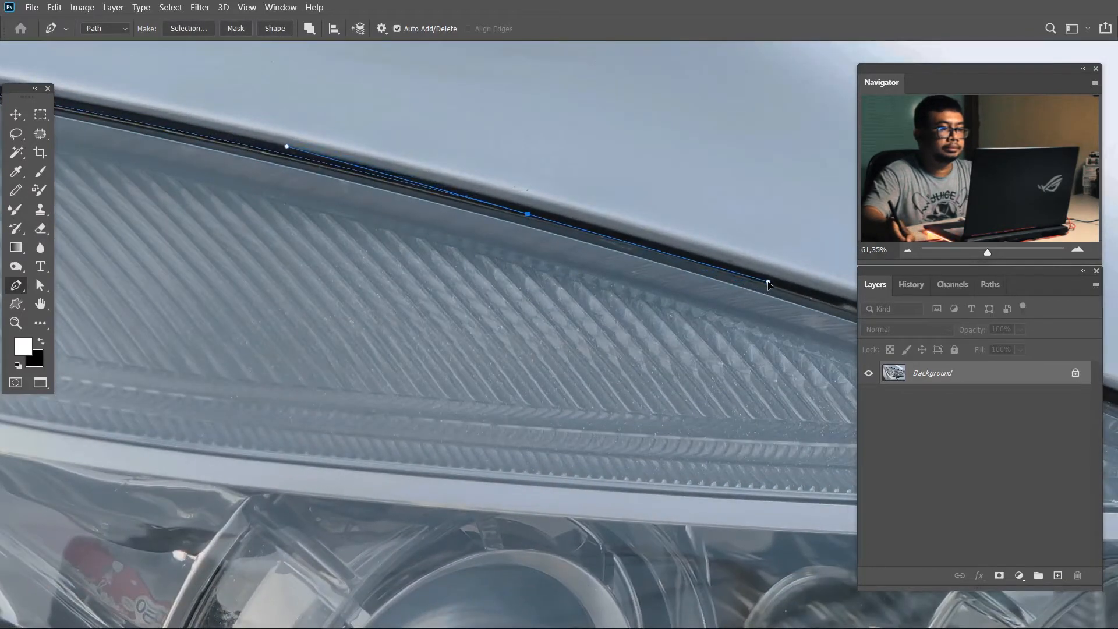
pyautogui.moveTo(778, 339); pyautogui.dragTo(402, 222)
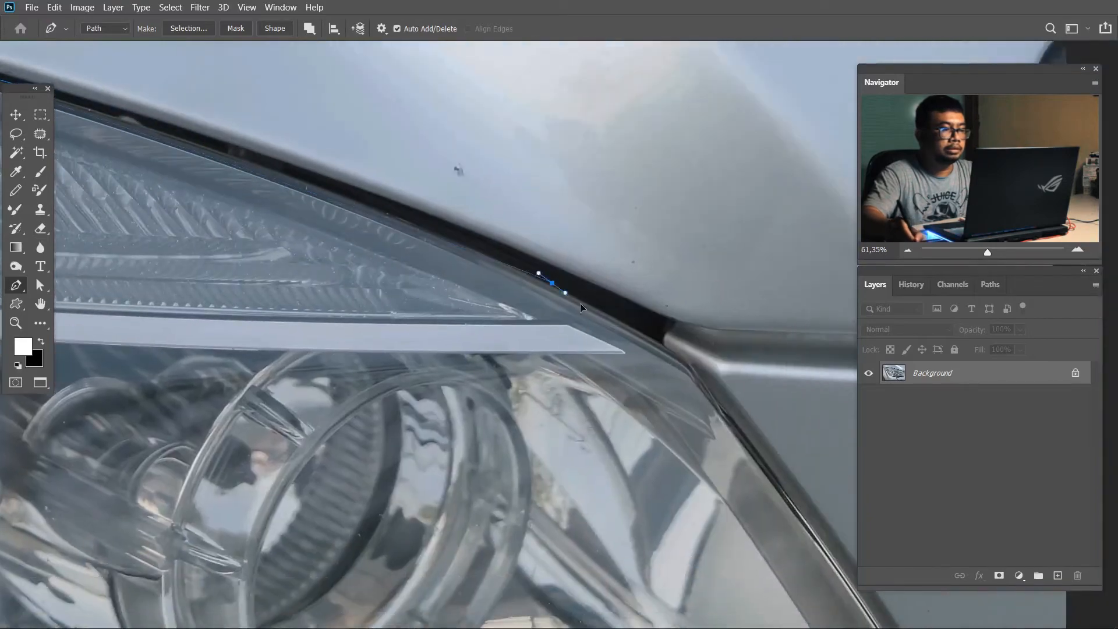
# Continue the pen path down the headlight's right edge and around its lower-right corner.
pyautogui.moveTo(669, 345); pyautogui.dragTo(511, 215)
pyautogui.moveTo(607, 432); pyautogui.dragTo(641, 504)
pyautogui.moveTo(456, 198); pyautogui.dragTo(382, 80)
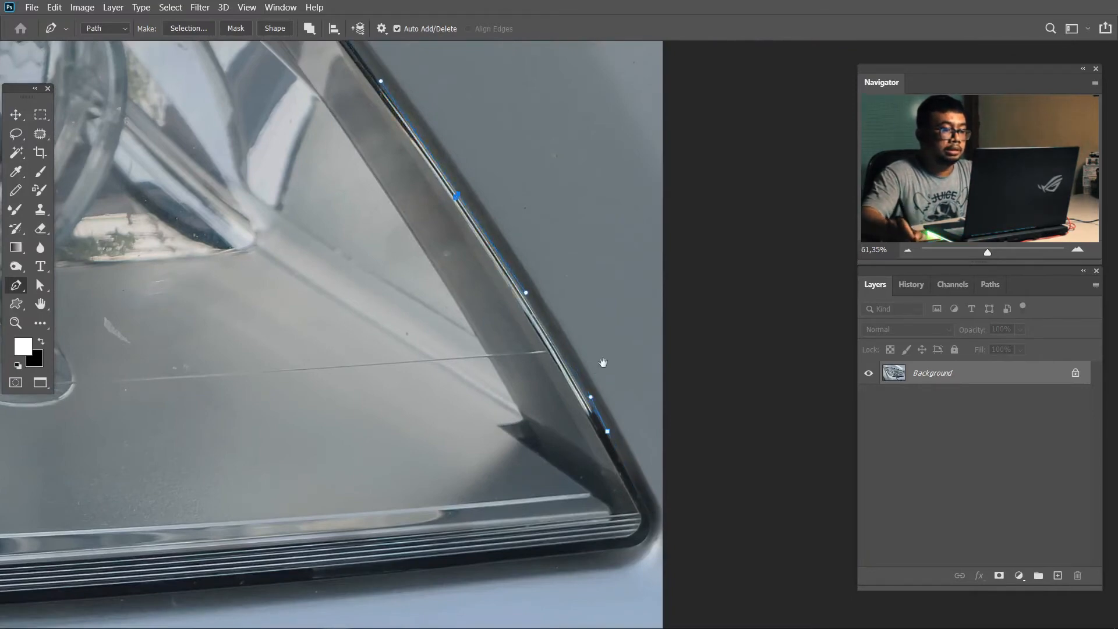
pyautogui.moveTo(653, 445); pyautogui.dragTo(555, 203)
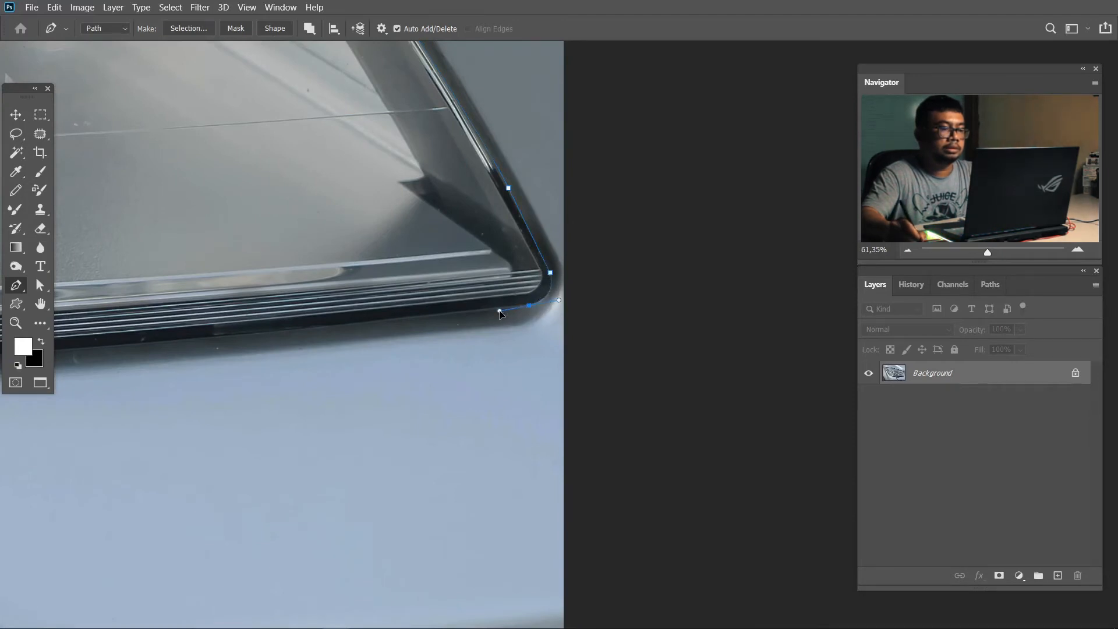
# Extend the pen path along the headlight's bottom rubber seal, fine-tuning the anchor placed midway along it.
pyautogui.moveTo(228, 352); pyautogui.dragTo(112, 369)
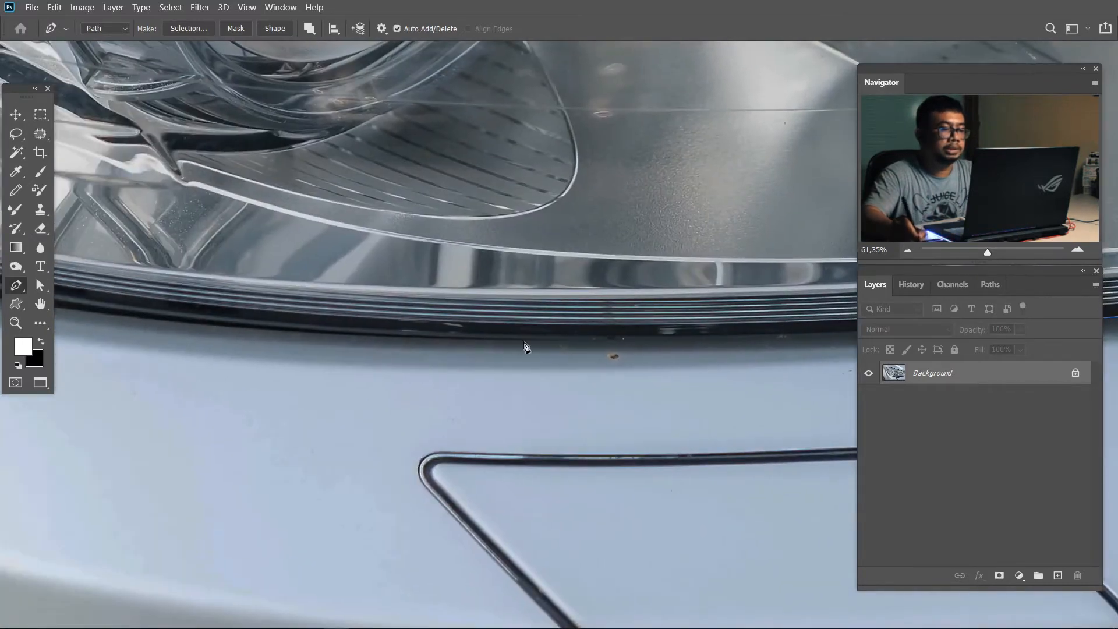
pyautogui.moveTo(603, 352); pyautogui.dragTo(516, 349)
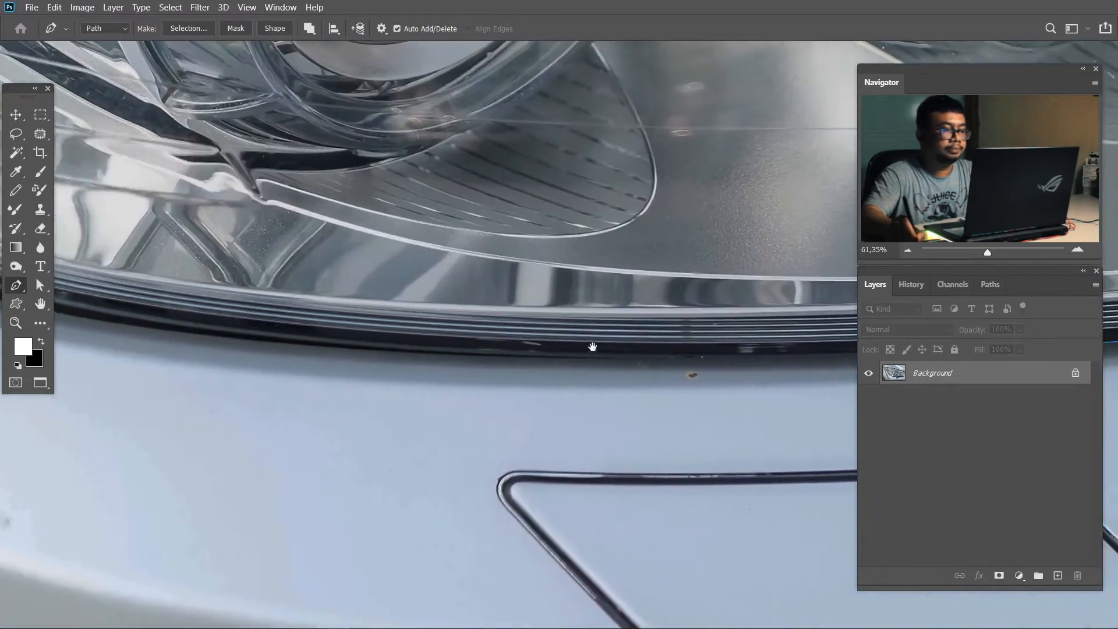
pyautogui.moveTo(444, 354); pyautogui.dragTo(218, 357)
pyautogui.moveTo(446, 354); pyautogui.dragTo(445, 351)
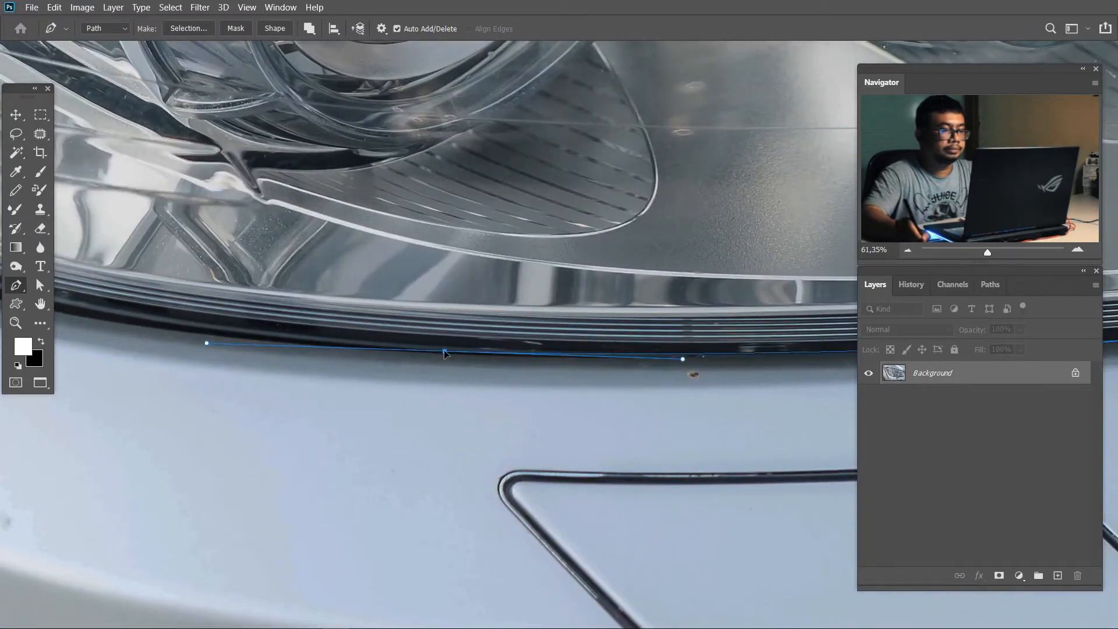
# Carry the pen path around the headlight's lower-left curve and nudge its anchors onto the black seal.
pyautogui.moveTo(274, 317); pyautogui.dragTo(835, 419)
pyautogui.moveTo(411, 351); pyautogui.dragTo(367, 384)
pyautogui.moveTo(257, 274)
pyautogui.mouseDown()
pyautogui.moveTo(299, 315)
pyautogui.moveTo(274, 309)
pyautogui.moveTo(429, 536)
pyautogui.moveTo(274, 245)
pyautogui.mouseUp()
pyautogui.moveTo(570, 523); pyautogui.dragTo(475, 338)
pyautogui.moveTo(447, 287); pyautogui.dragTo(450, 277)
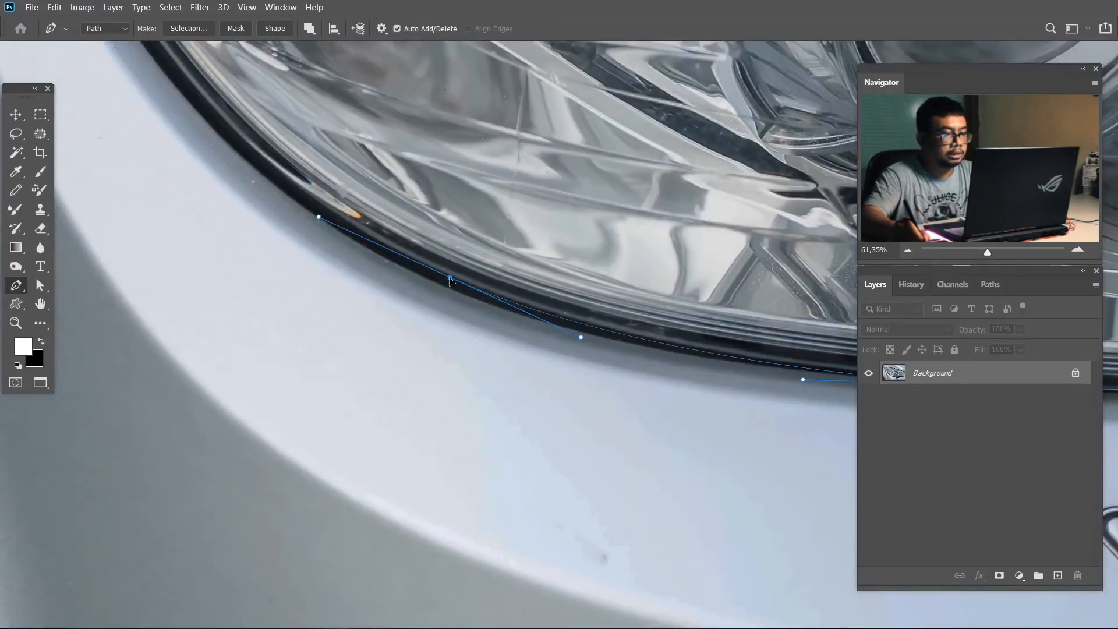
pyautogui.moveTo(732, 360); pyautogui.dragTo(245, 278)
pyautogui.moveTo(556, 307)
pyautogui.mouseDown()
pyautogui.moveTo(571, 308)
pyautogui.moveTo(559, 310)
pyautogui.mouseUp()
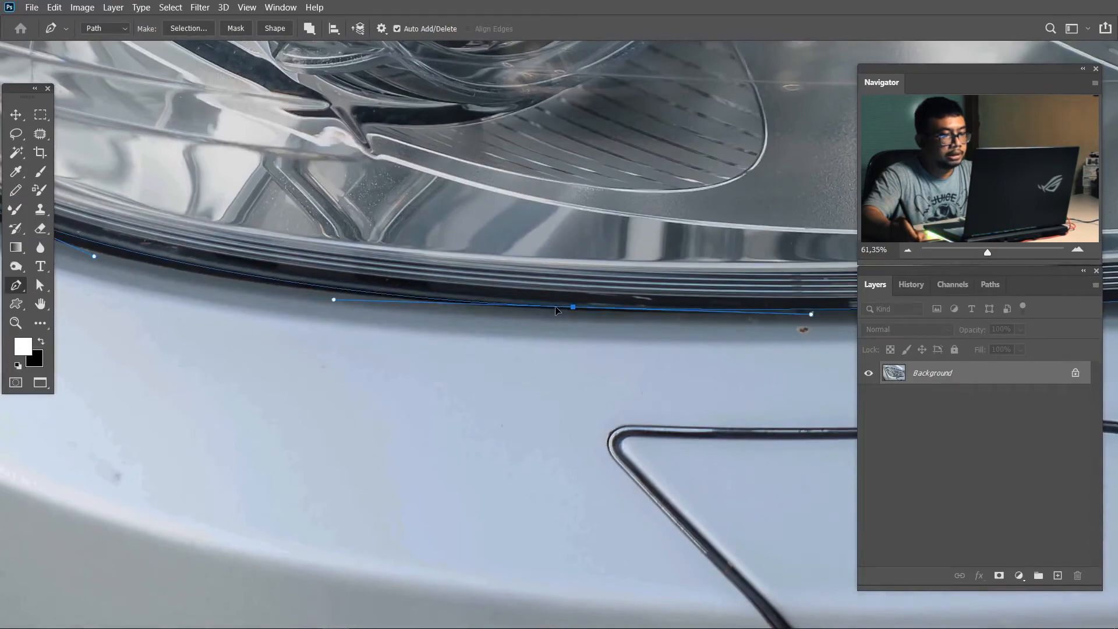
pyautogui.moveTo(346, 311); pyautogui.dragTo(422, 321)
# Trace the pen path up the headlight's left edge and close it at the starting anchor in the upper-left corner.
pyautogui.click(443, 286)
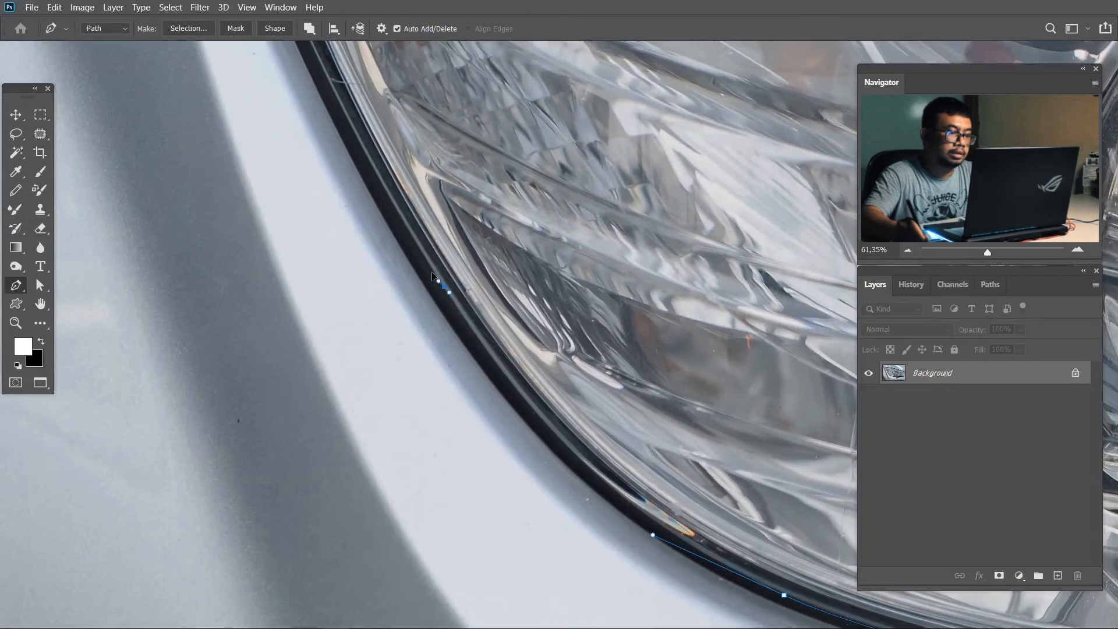
pyautogui.moveTo(401, 226); pyautogui.dragTo(364, 156)
pyautogui.moveTo(444, 286); pyautogui.dragTo(506, 523)
pyautogui.moveTo(321, 144); pyautogui.dragTo(383, 175)
pyautogui.moveTo(507, 413); pyautogui.dragTo(500, 273)
pyautogui.click(525, 432)
pyautogui.moveTo(429, 279); pyautogui.dragTo(438, 523)
pyautogui.click(382, 265)
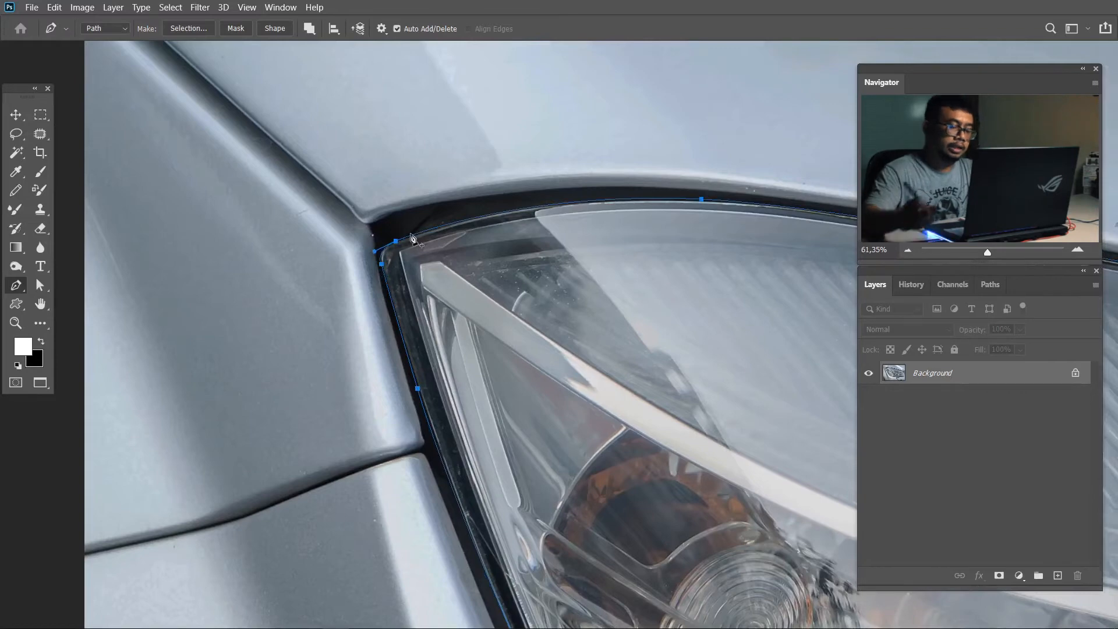
# Convert the closed headlight path into a selection.
pyautogui.hotkey('ctrl', '0')
pyautogui.hotkey('ctrl', 'Return')
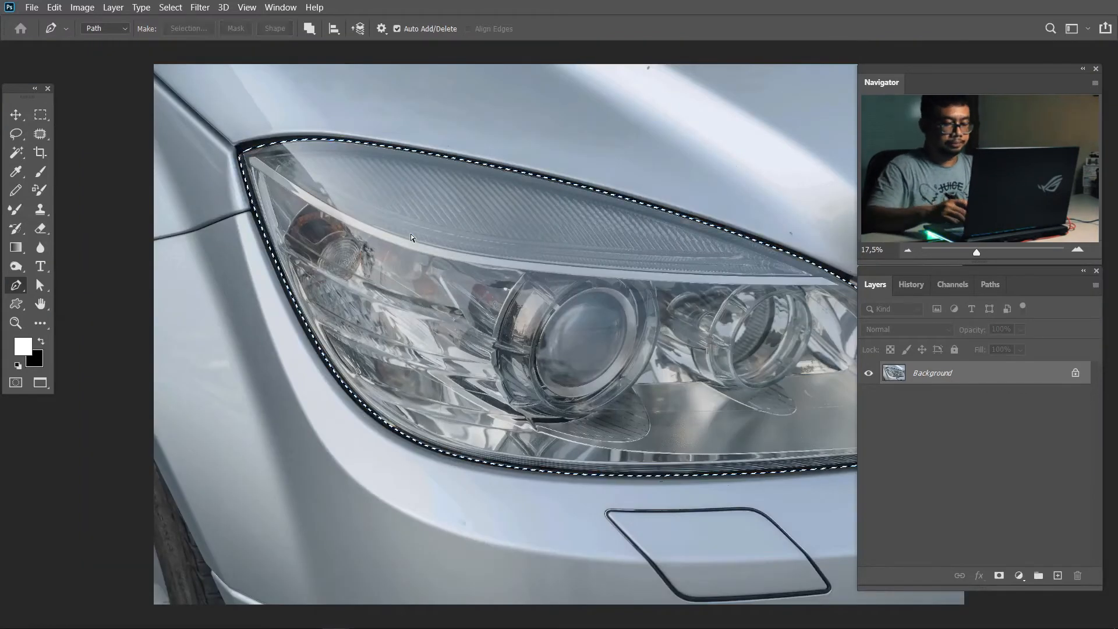
pyautogui.hotkey('ctrl', '-')
pyautogui.hotkey('ctrl', '-')
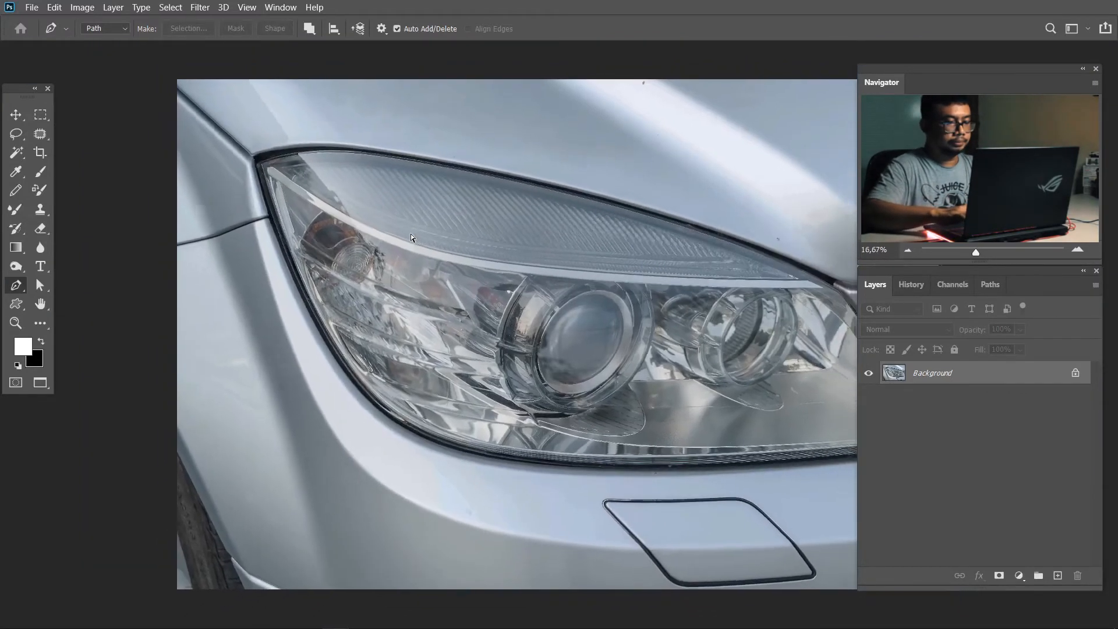
# Feather the headlight selection and copy its contents to a new layer.
pyautogui.press('m')
pyautogui.rightClick(657, 356)
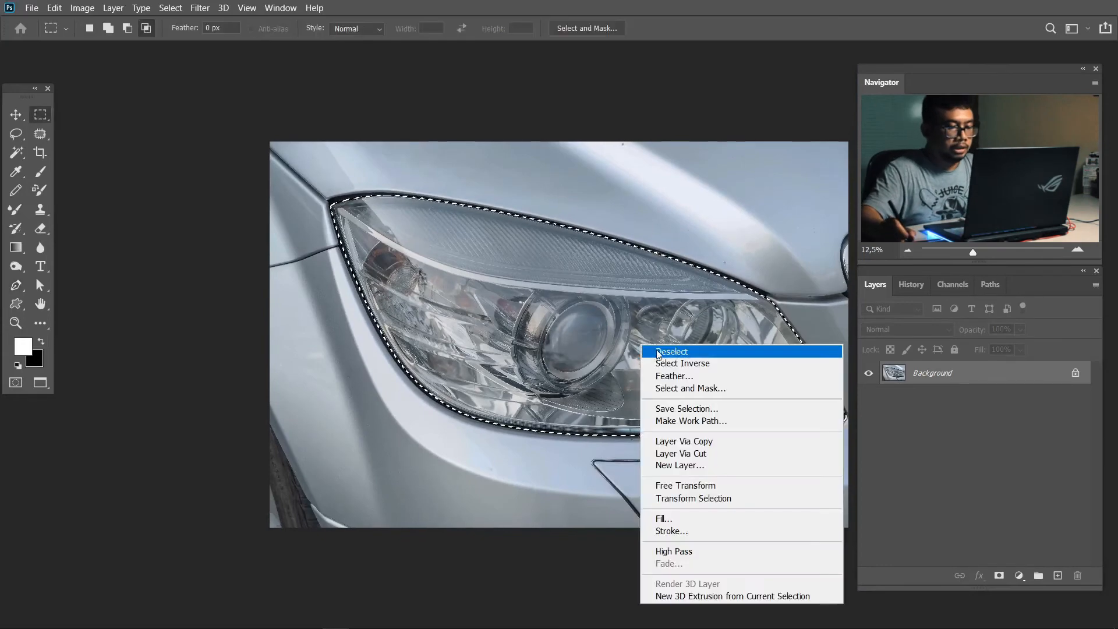
pyautogui.click(664, 374)
pyautogui.click(630, 199)
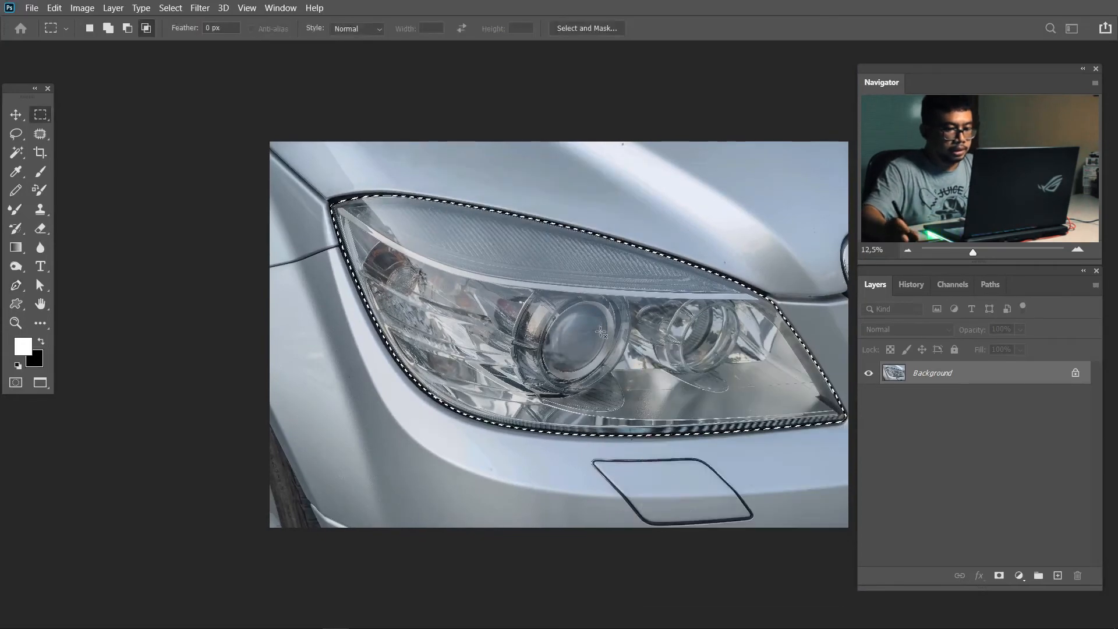
pyautogui.rightClick(599, 335)
pyautogui.click(646, 429)
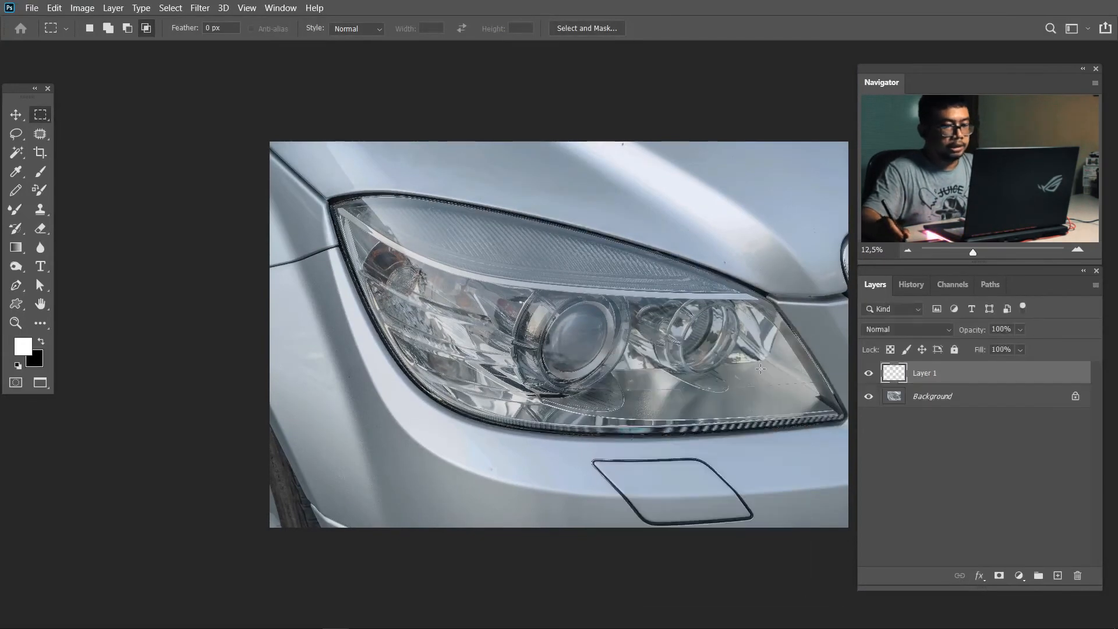
# Add a Levels adjustment with midtones 0.83 and white input 229, and clip it to the headlight layer.
pyautogui.click(1018, 584)
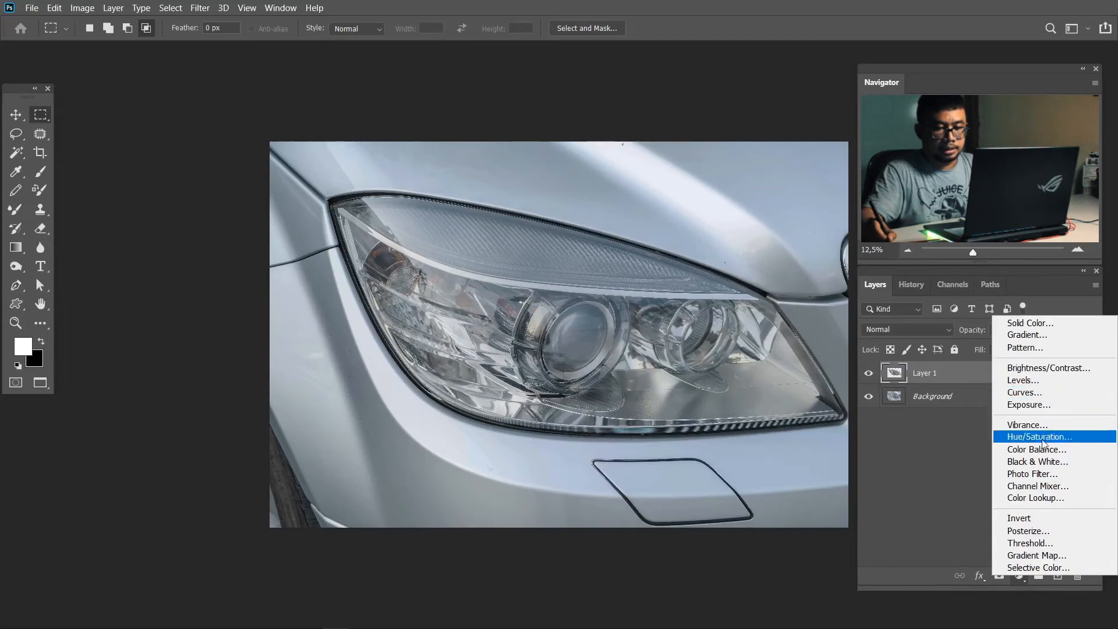
pyautogui.click(1023, 380)
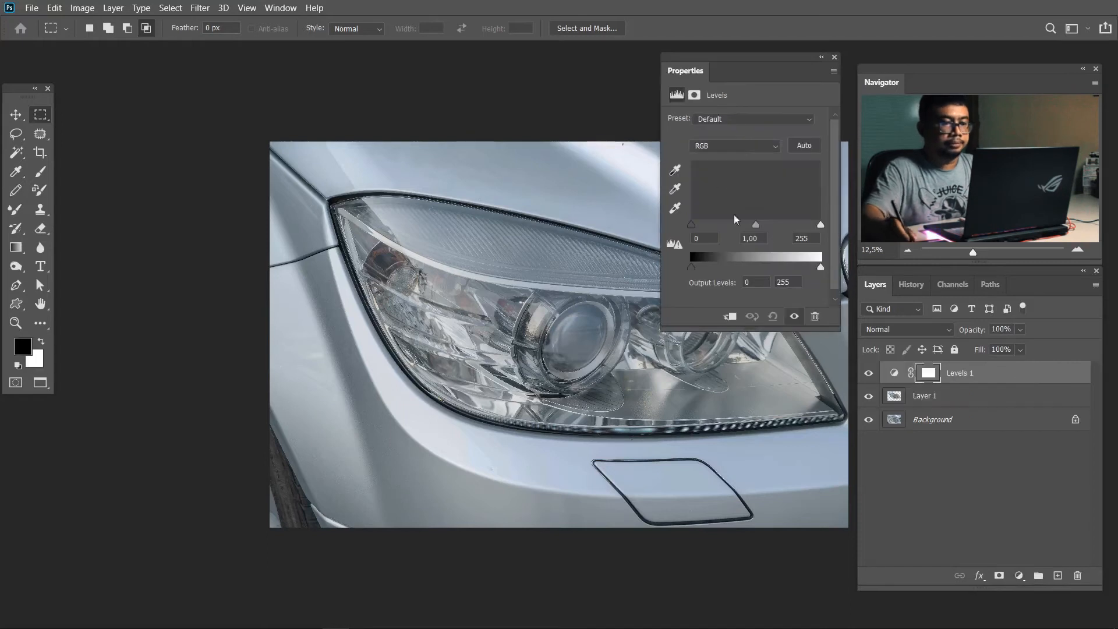
pyautogui.moveTo(765, 225); pyautogui.dragTo(809, 228)
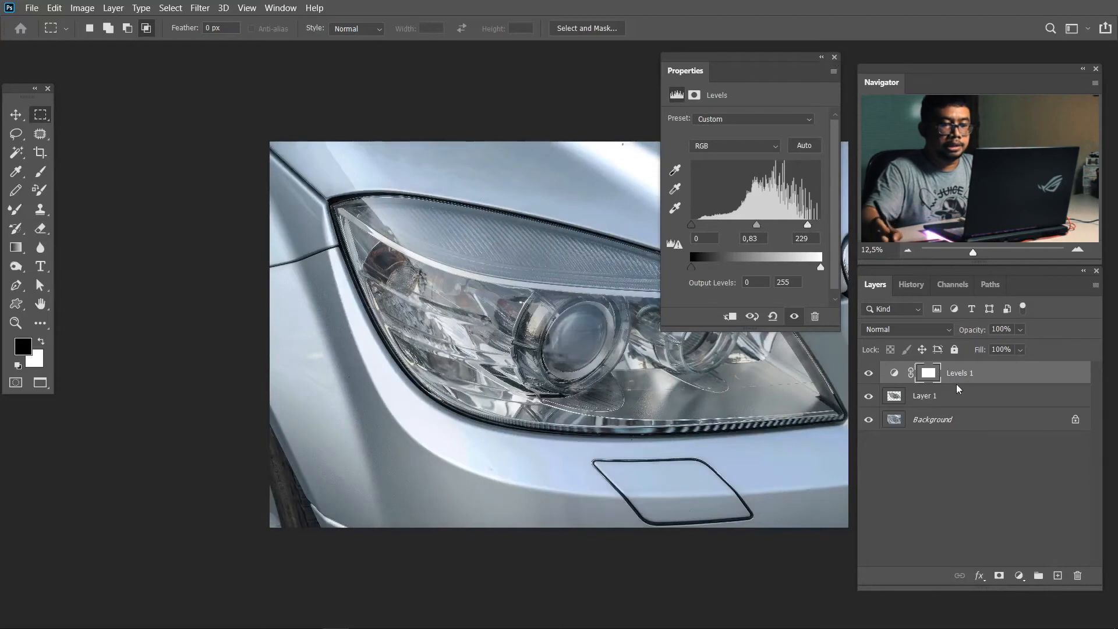
pyautogui.rightClick(1004, 368)
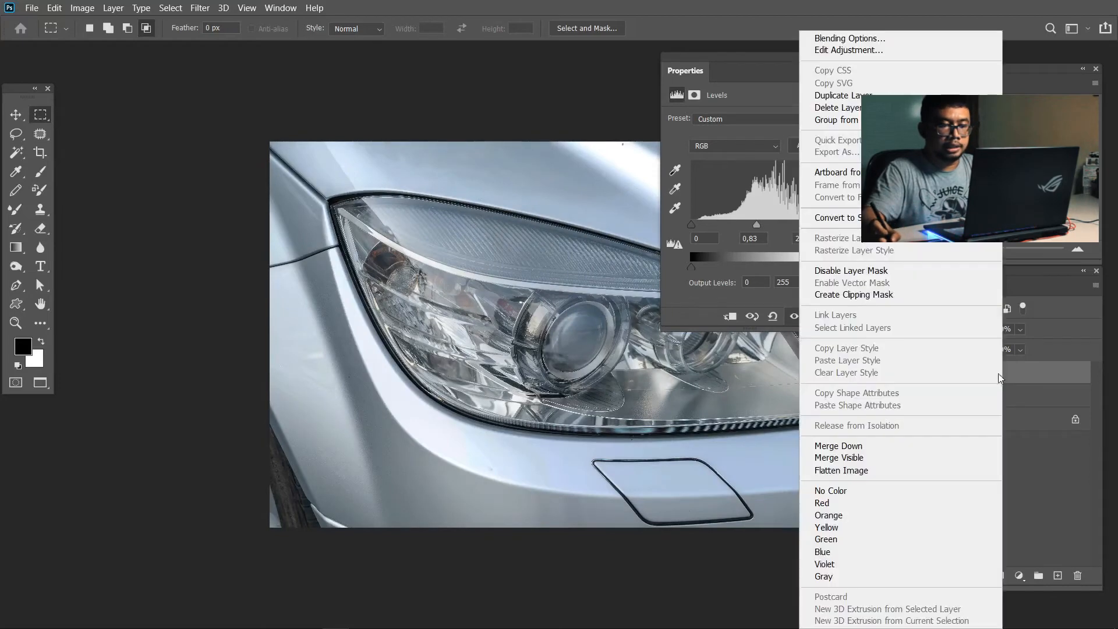
pyautogui.click(892, 296)
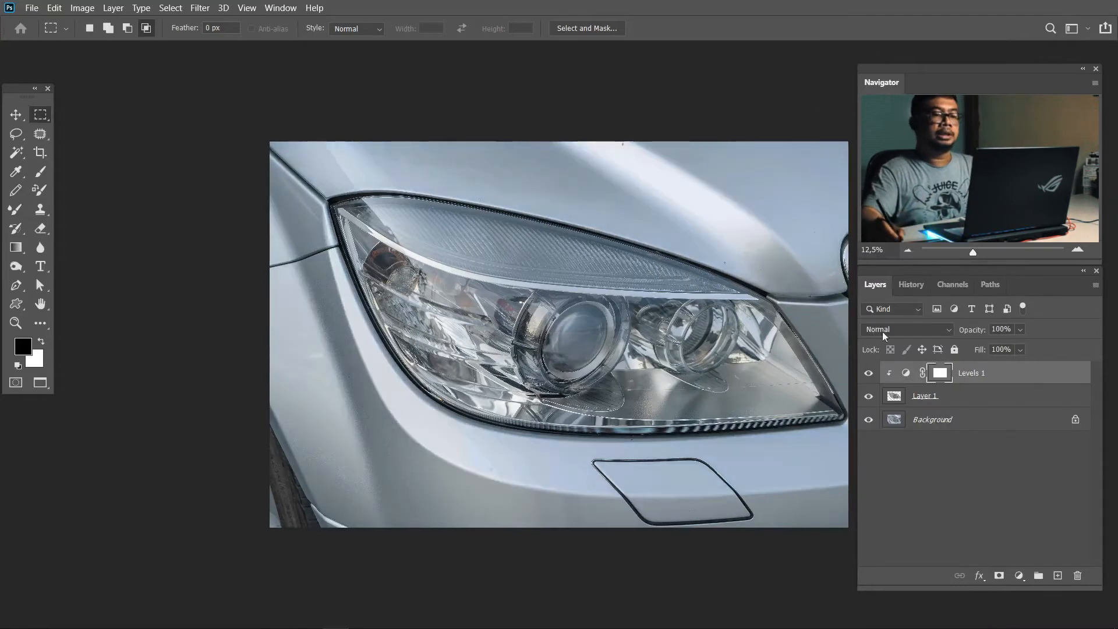
# Strengthen the clipped Levels adjustment by setting its white input to 199 and midtones to 0.74.
pyautogui.click(868, 373)
pyautogui.click(867, 376)
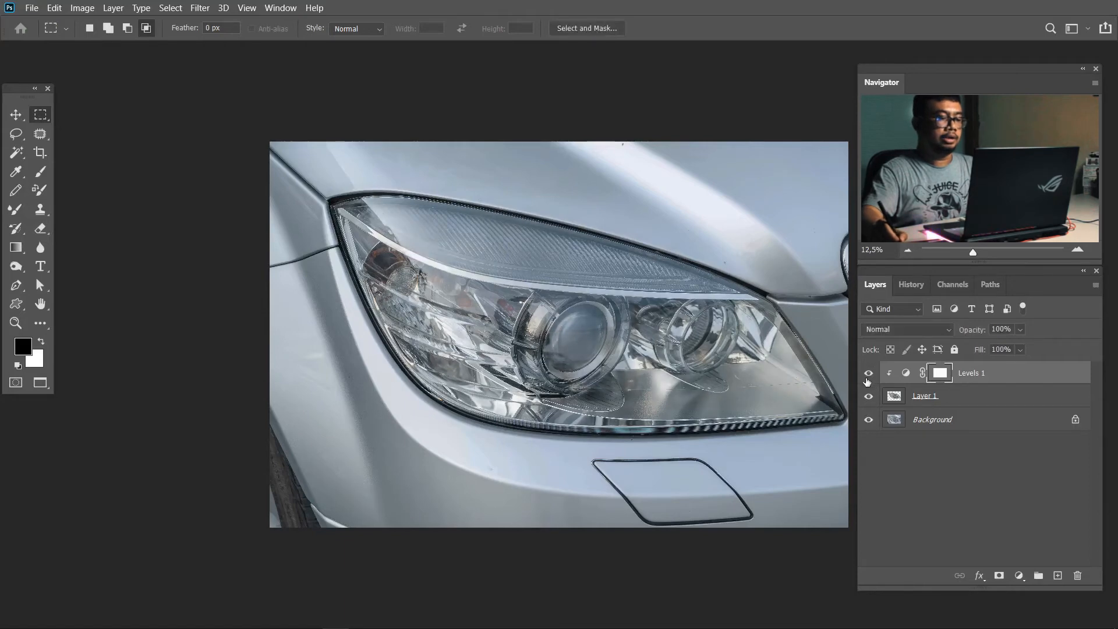
pyautogui.doubleClick(905, 372)
pyautogui.moveTo(804, 227); pyautogui.dragTo(802, 228)
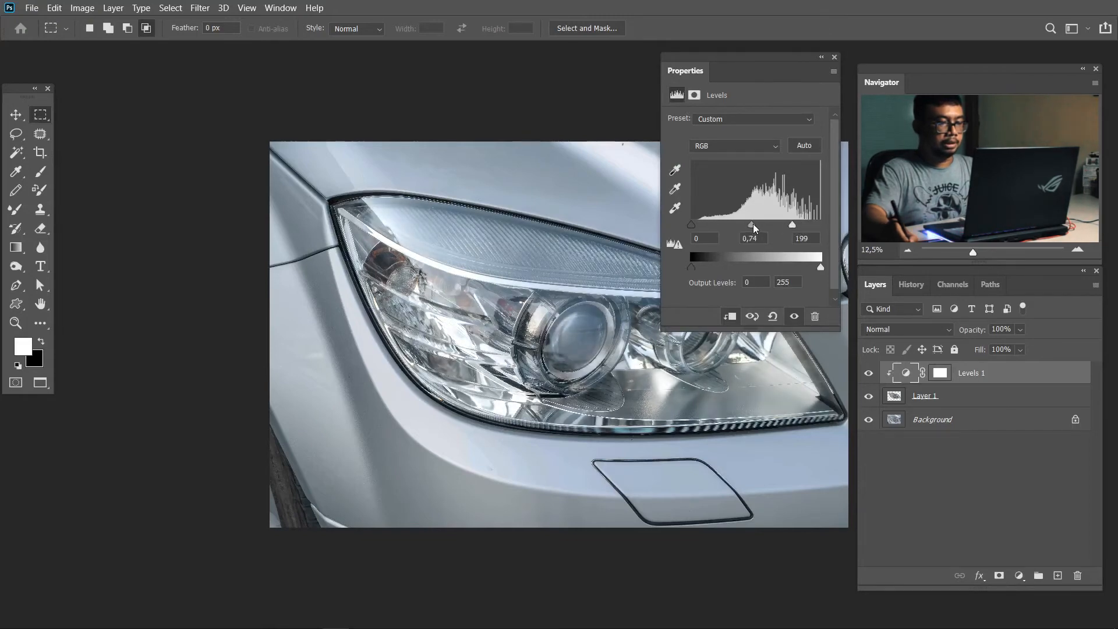
pyautogui.click(833, 58)
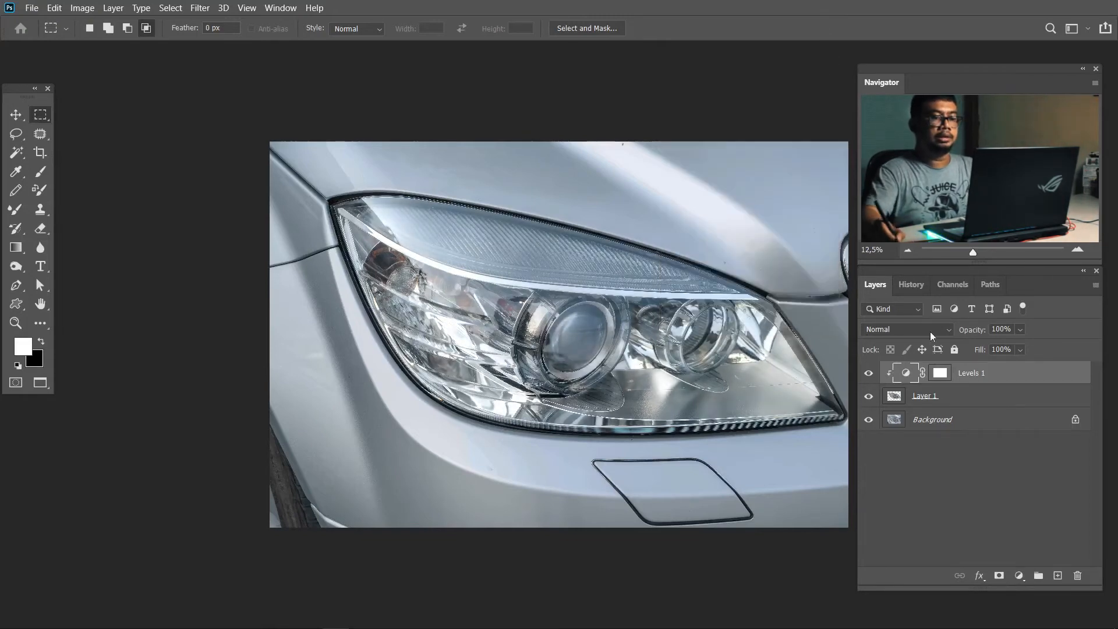
# Compare the headlight before and after by toggling the visibility of the Levels adjustment and the headlight layer.
pyautogui.click(866, 376)
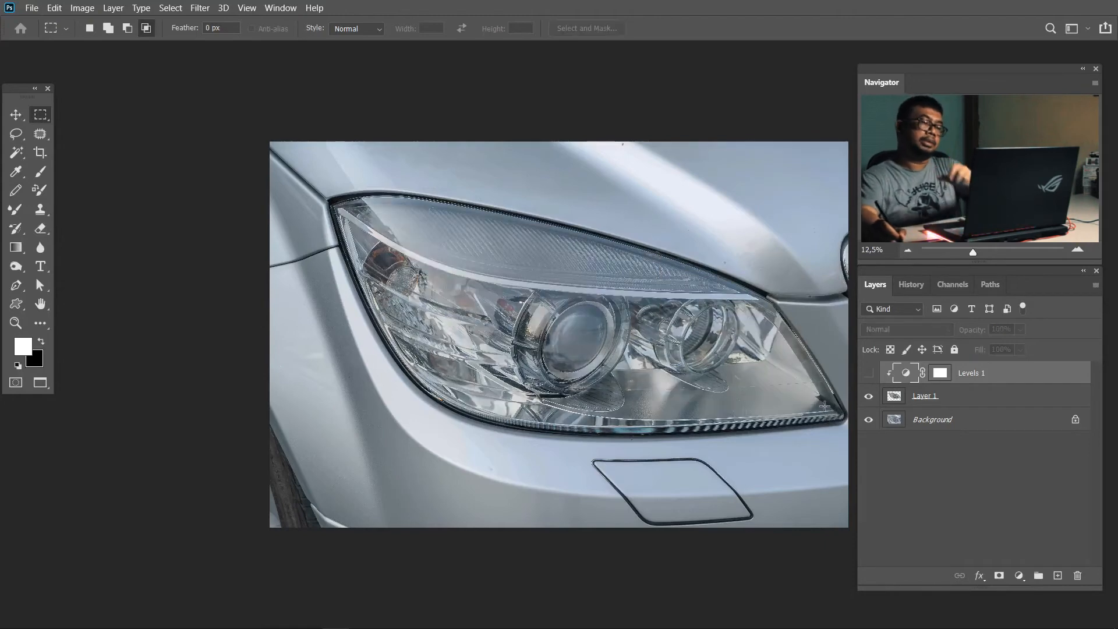
pyautogui.click(874, 376)
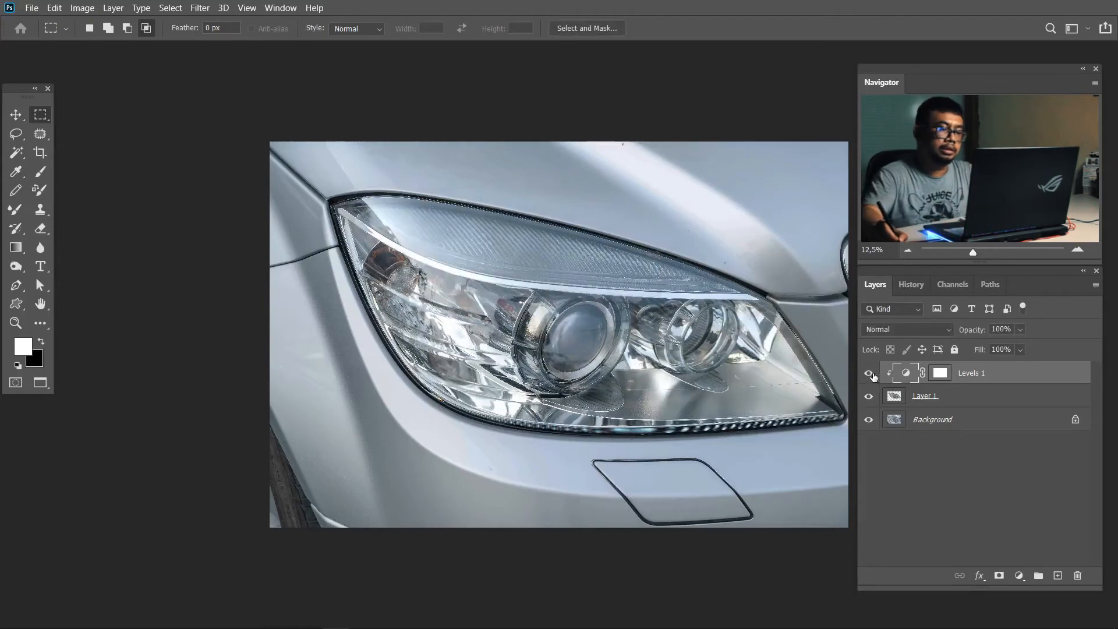
pyautogui.click(869, 397)
pyautogui.click(869, 397)
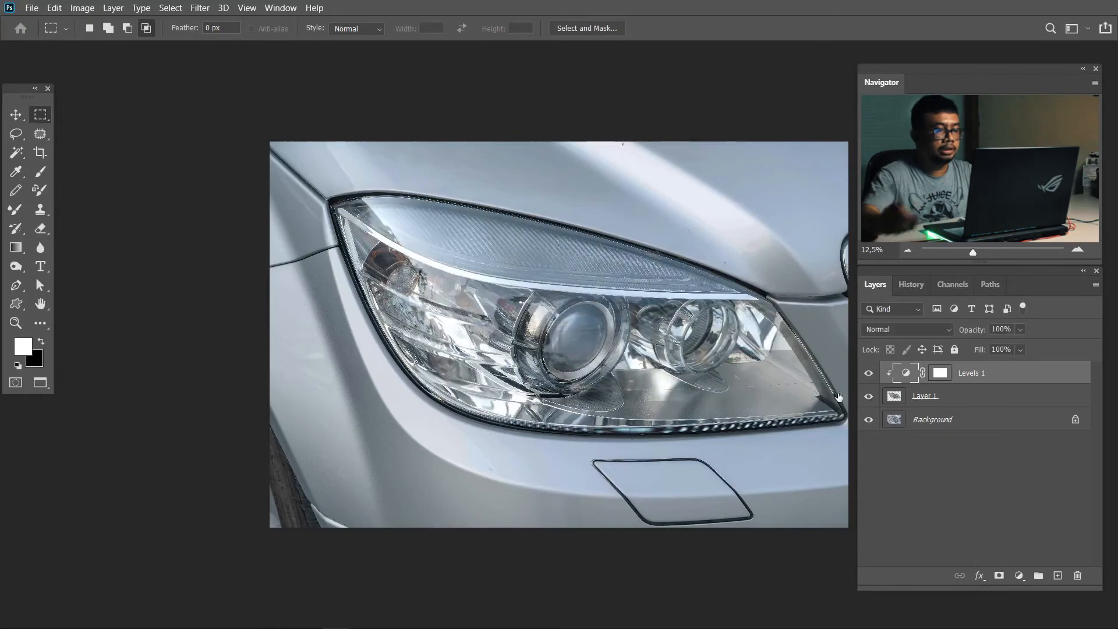
pyautogui.hotkey('ctrl', '+')
pyautogui.moveTo(763, 411); pyautogui.dragTo(694, 406)
pyautogui.hotkey('ctrl', '-')
pyautogui.hotkey('ctrl', '+')
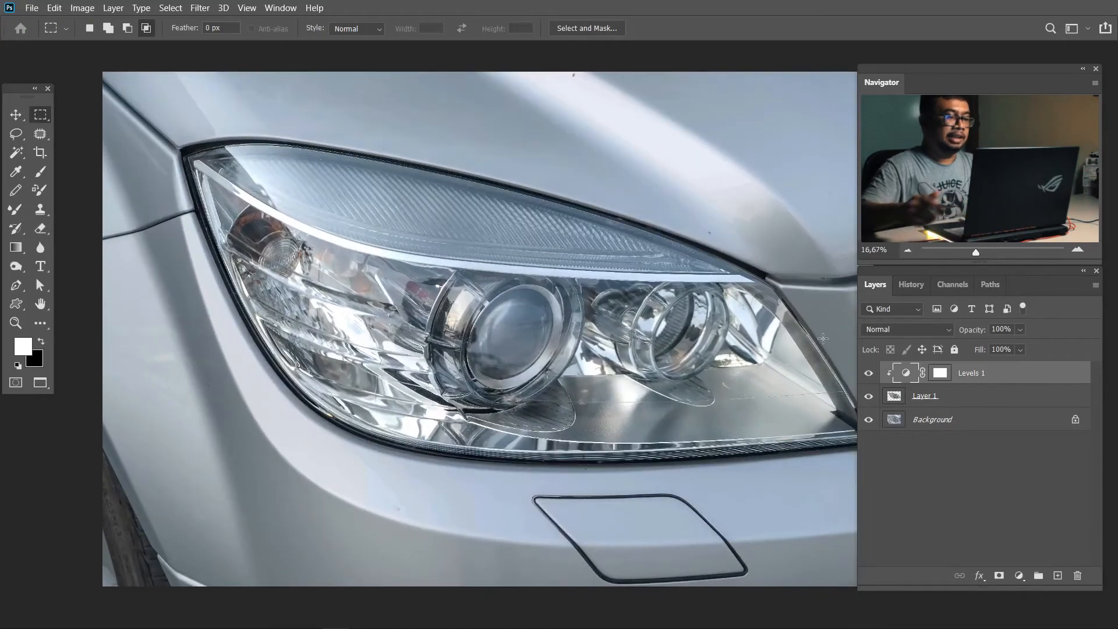
# Add a Brightness/Contrast adjustment directly above the headlight layer, clipped to it, with brightness 13.
pyautogui.click(866, 379)
pyautogui.click(866, 380)
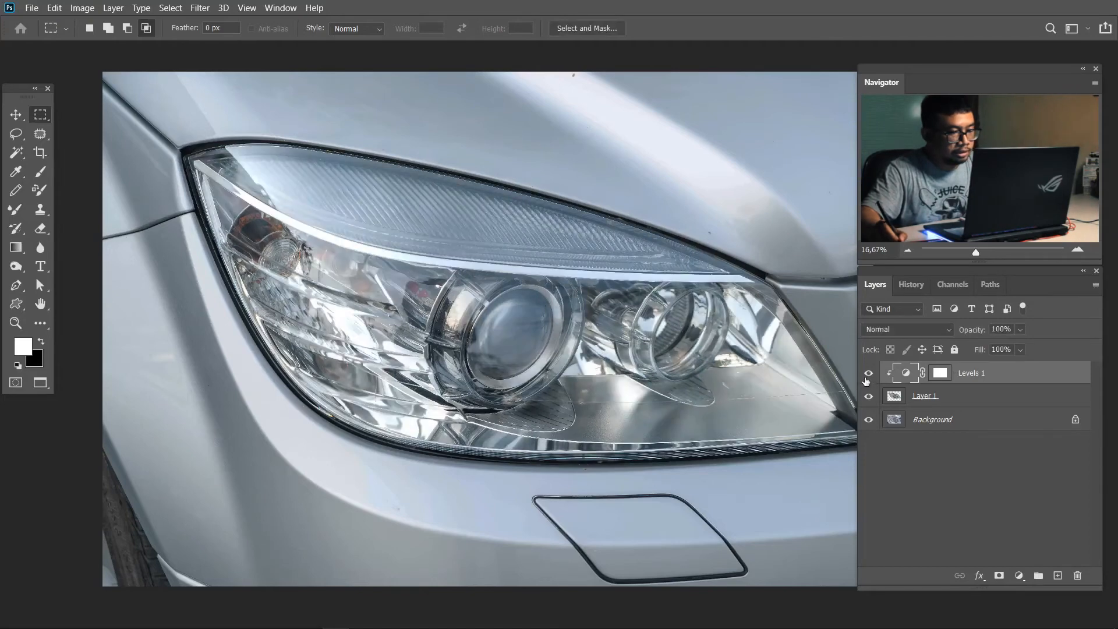
pyautogui.click(947, 395)
pyautogui.click(1019, 577)
pyautogui.click(1027, 367)
pyautogui.click(759, 160)
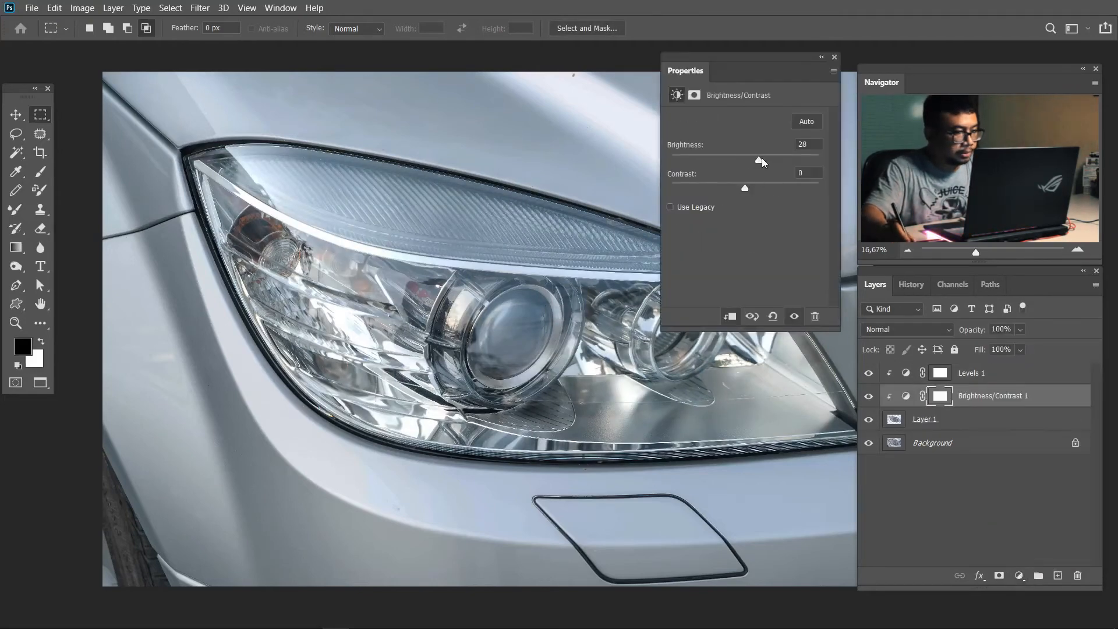
pyautogui.moveTo(755, 162); pyautogui.dragTo(751, 162)
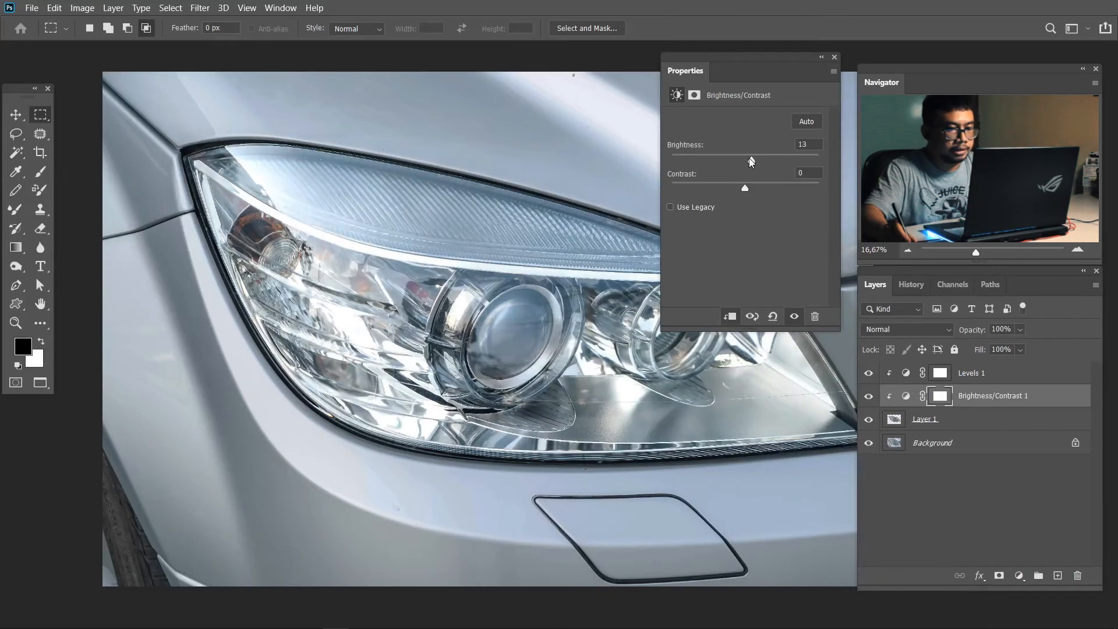
pyautogui.click(835, 58)
# Examine the brightened headlight at several magnifications, comparing it with and without the headlight layer.
pyautogui.hotkey('ctrl', '-')
pyautogui.hotkey('ctrl', '-')
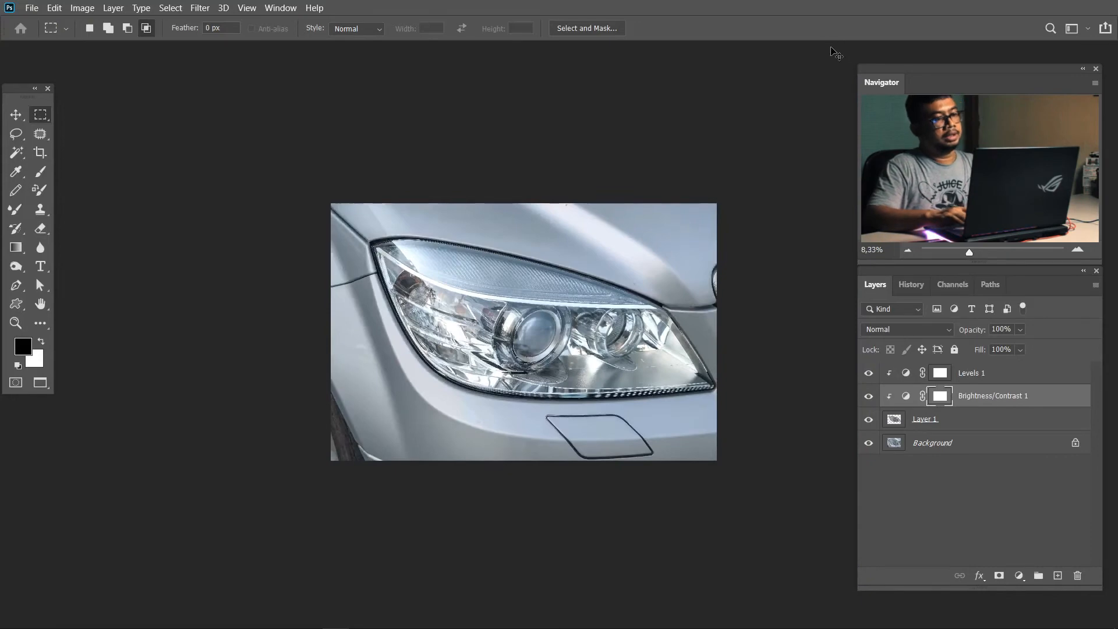
pyautogui.hotkey('ctrl', '+')
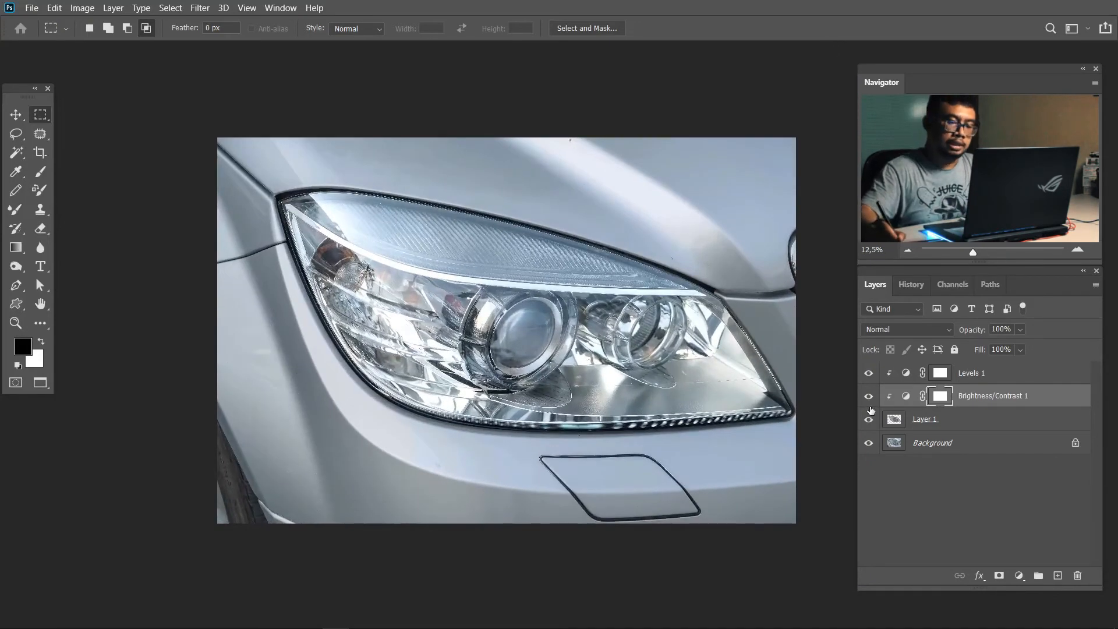
pyautogui.click(868, 423)
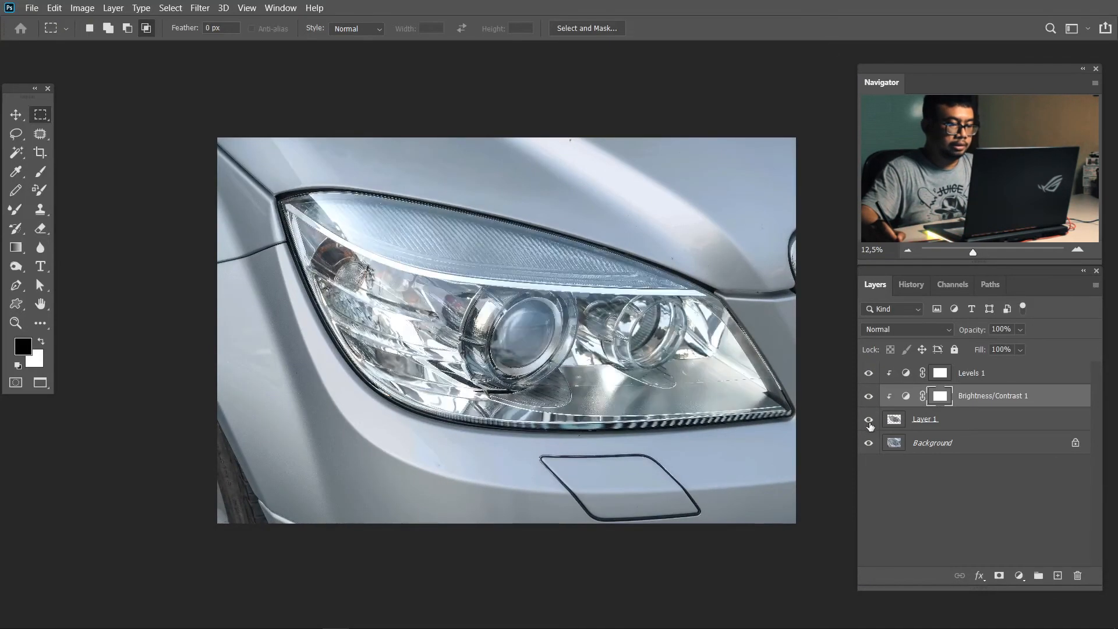
pyautogui.hotkey('ctrl', '+')
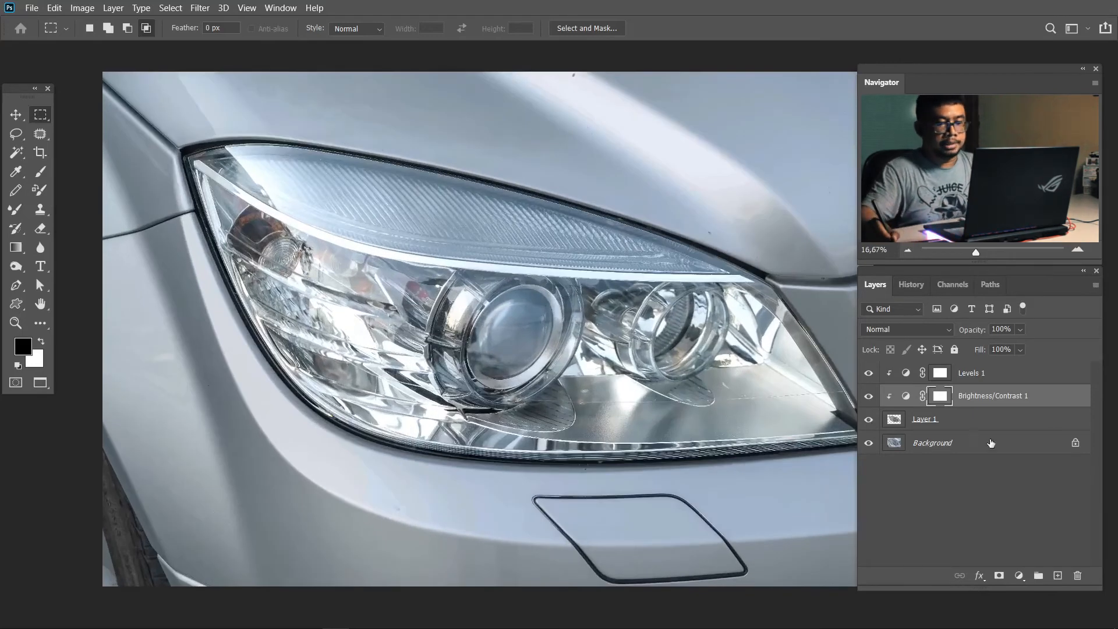
# Add a Hue/Saturation adjustment clipped directly above the headlight layer and set its saturation to -100.
pyautogui.click(975, 426)
pyautogui.press('x')
pyautogui.click(1020, 575)
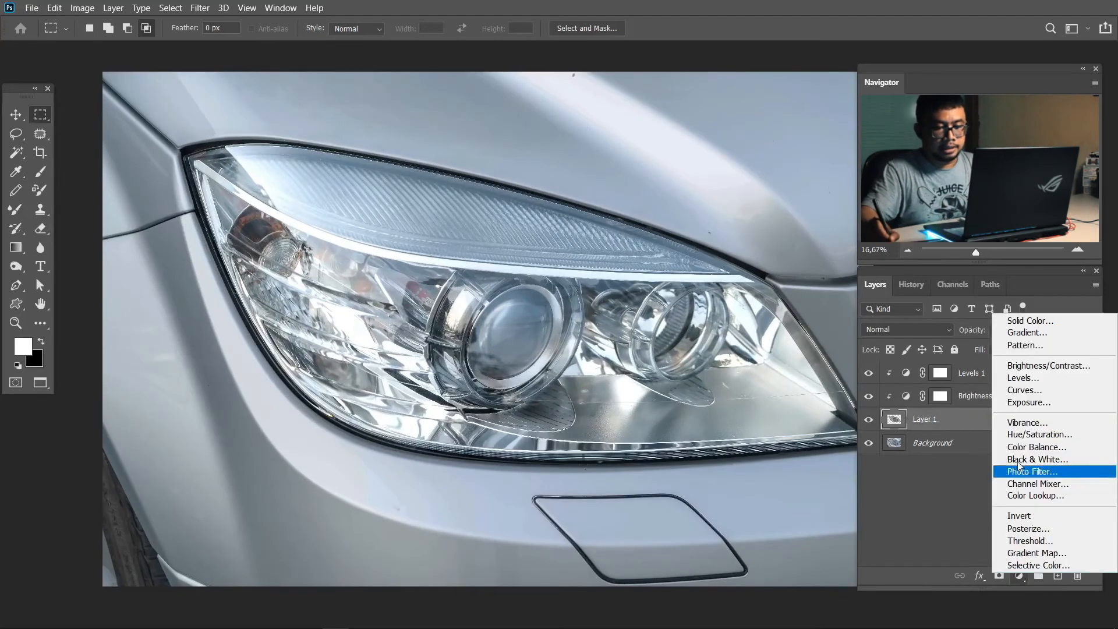
pyautogui.click(1036, 438)
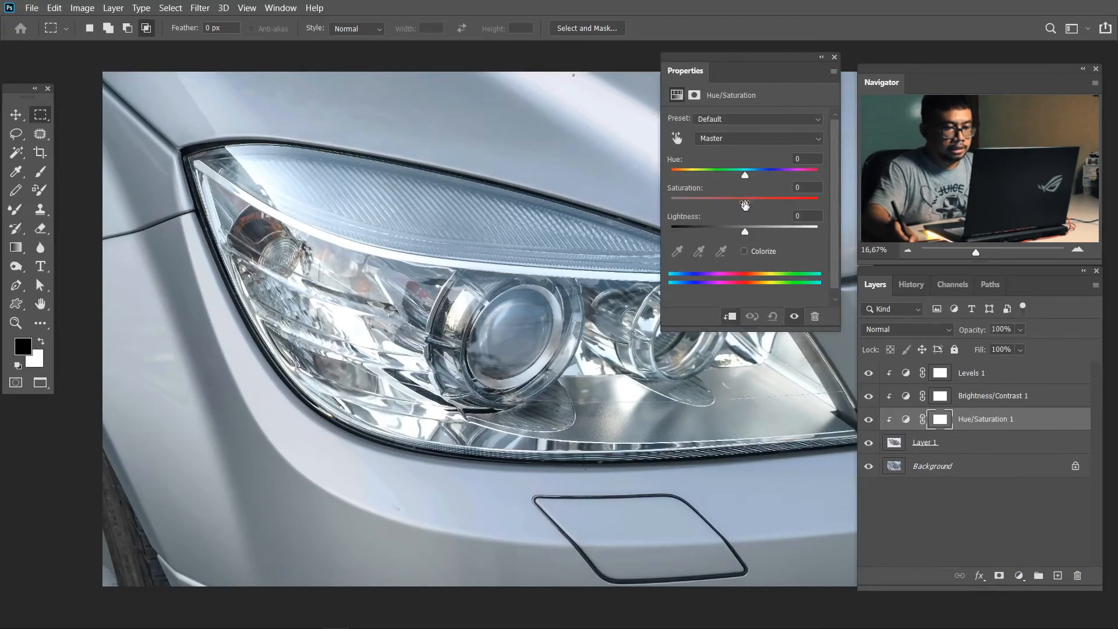
pyautogui.moveTo(704, 205); pyautogui.dragTo(669, 205)
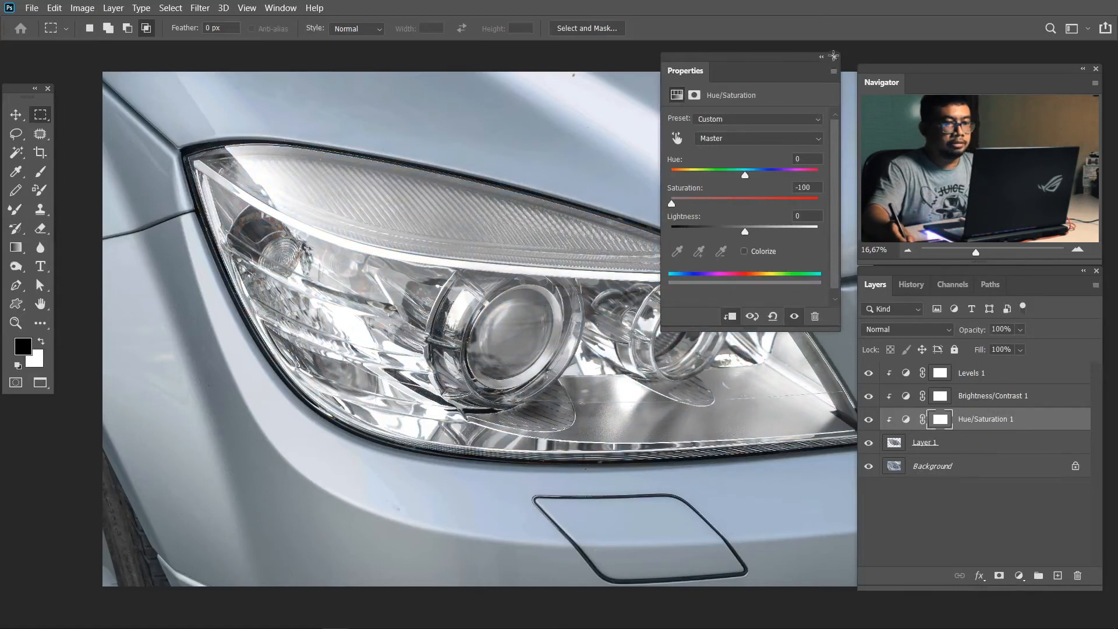
pyautogui.click(835, 58)
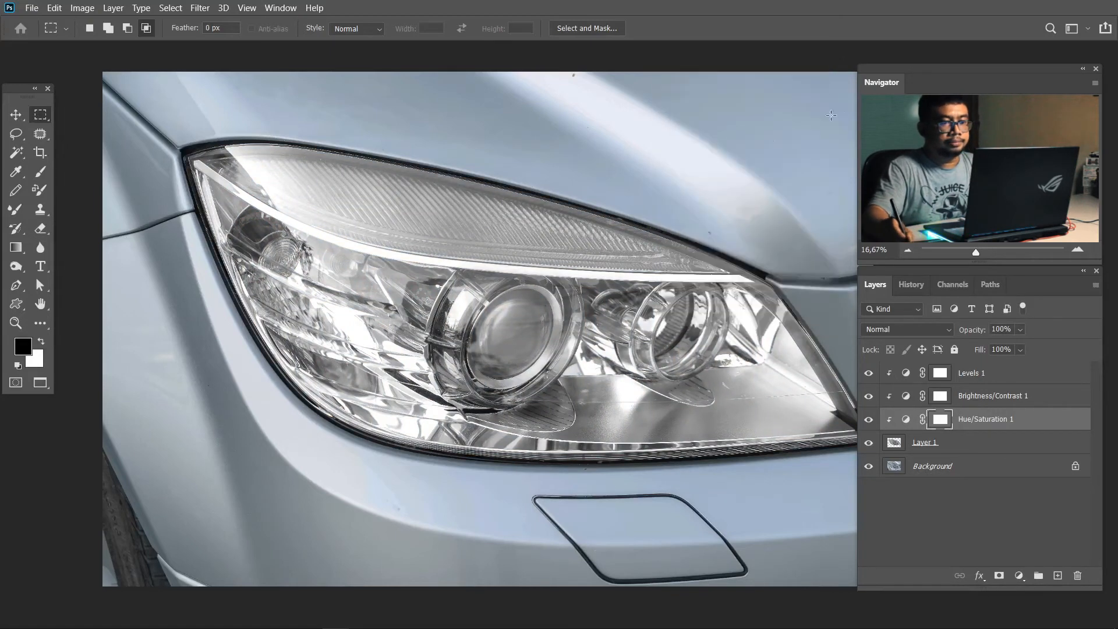
# Add a clipped Color Balance adjustment with midtones cyan-red at -5 and yellow-blue at +12.
pyautogui.click(1020, 576)
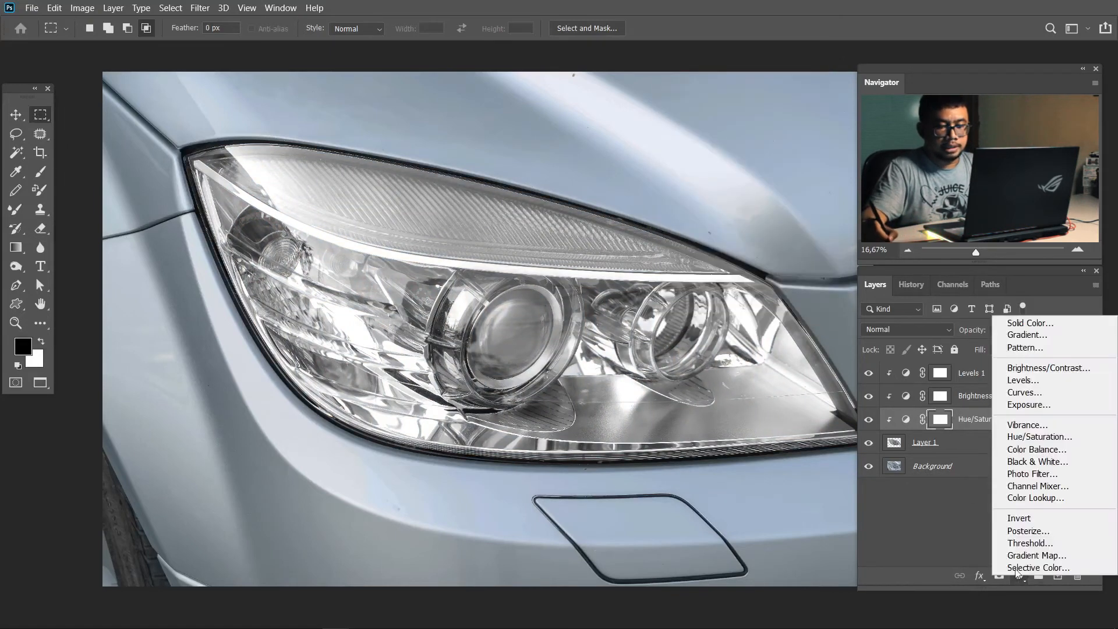
pyautogui.click(1054, 450)
pyautogui.click(731, 198)
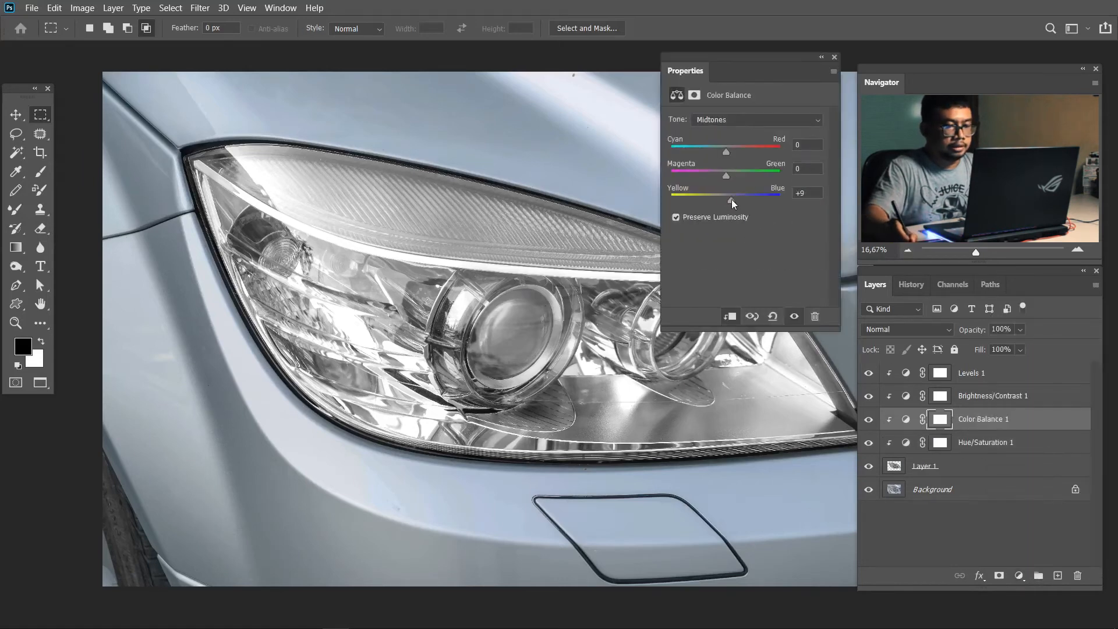
pyautogui.click(722, 149)
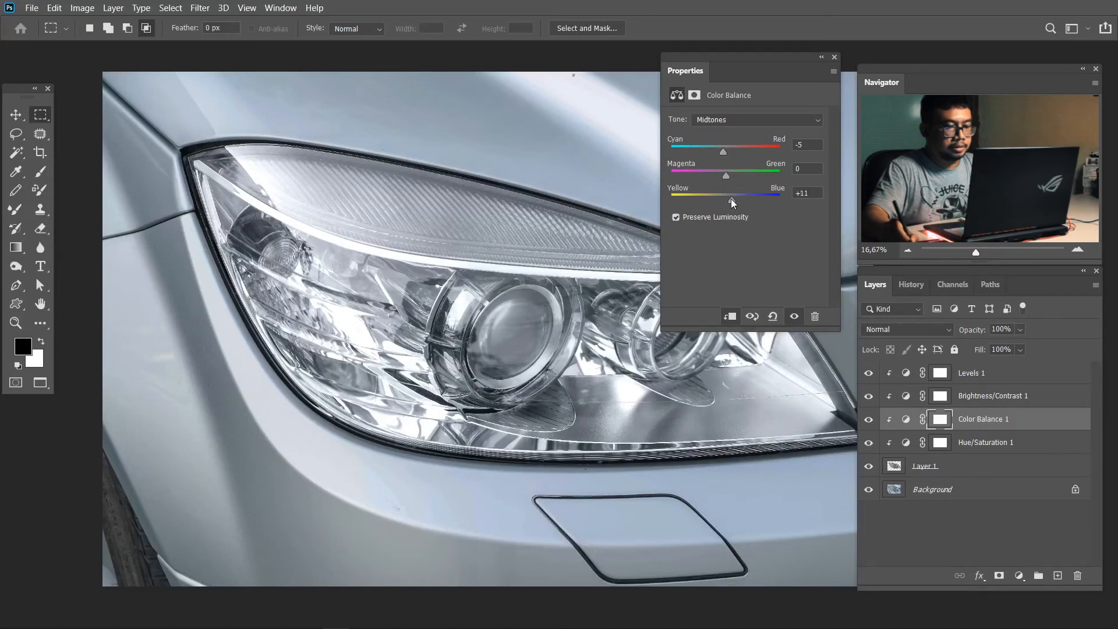
pyautogui.click(834, 58)
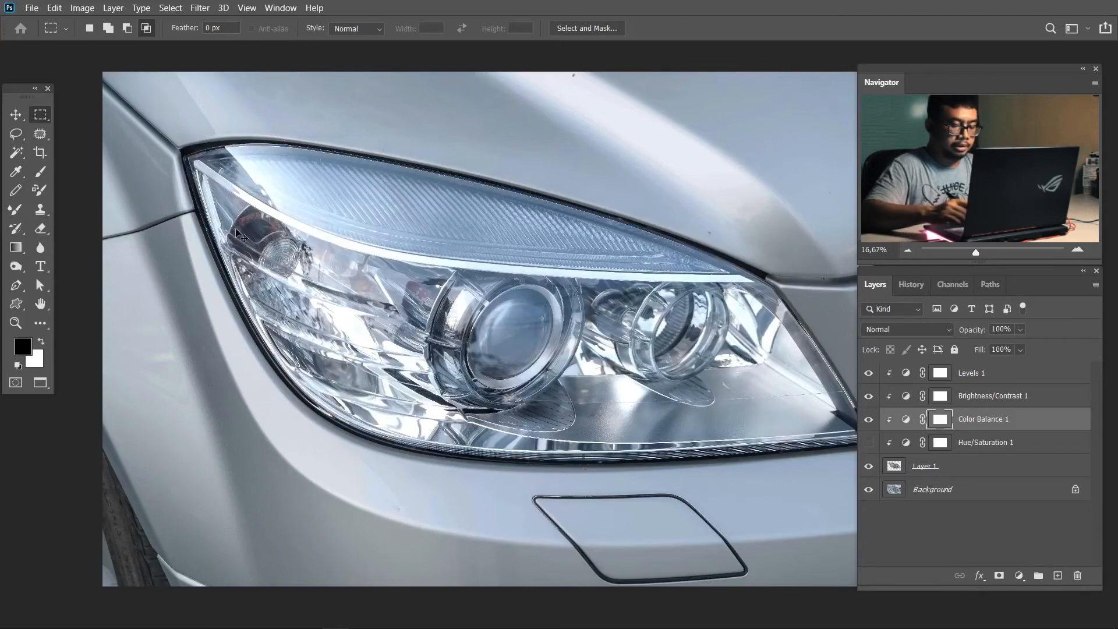
# Paint black on the Hue/Saturation mask over the orange indicator, using a size 150 brush at 100% opacity and 97% flow.
pyautogui.hotkey('ctrl', '+')
pyautogui.hotkey('ctrl', '+')
pyautogui.moveTo(206, 381); pyautogui.dragTo(412, 451)
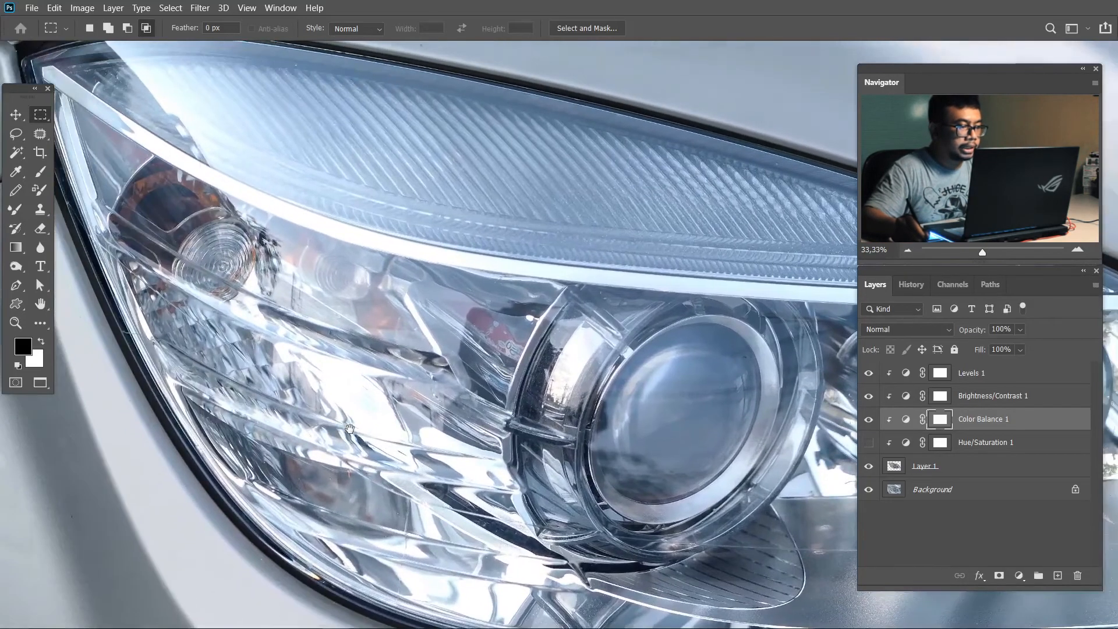
pyautogui.moveTo(229, 372); pyautogui.dragTo(276, 394)
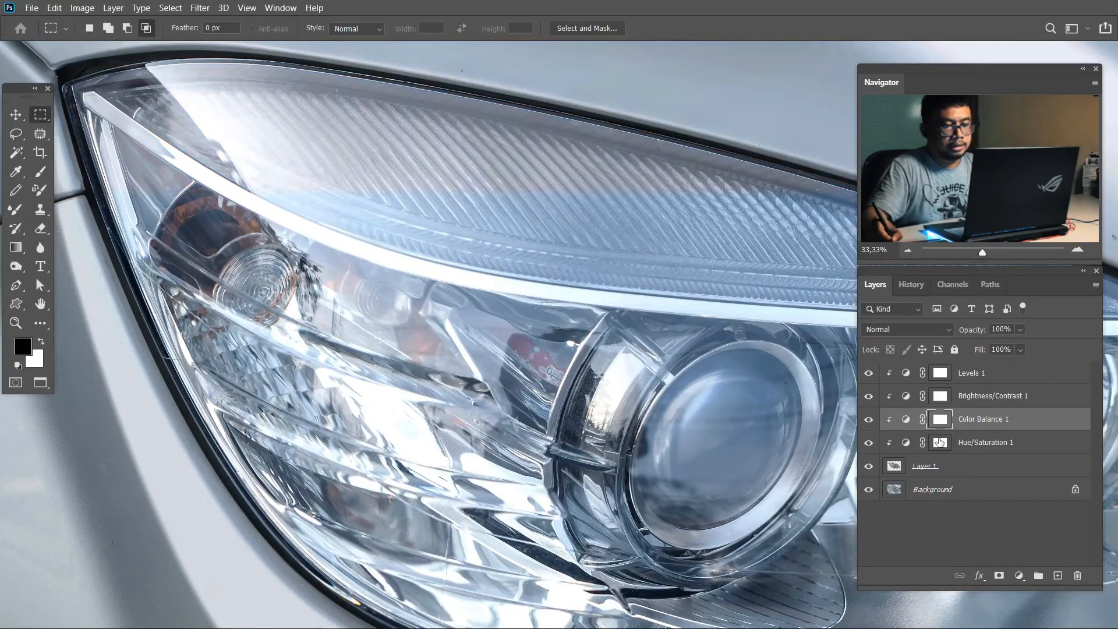
pyautogui.click(938, 442)
pyautogui.press('b')
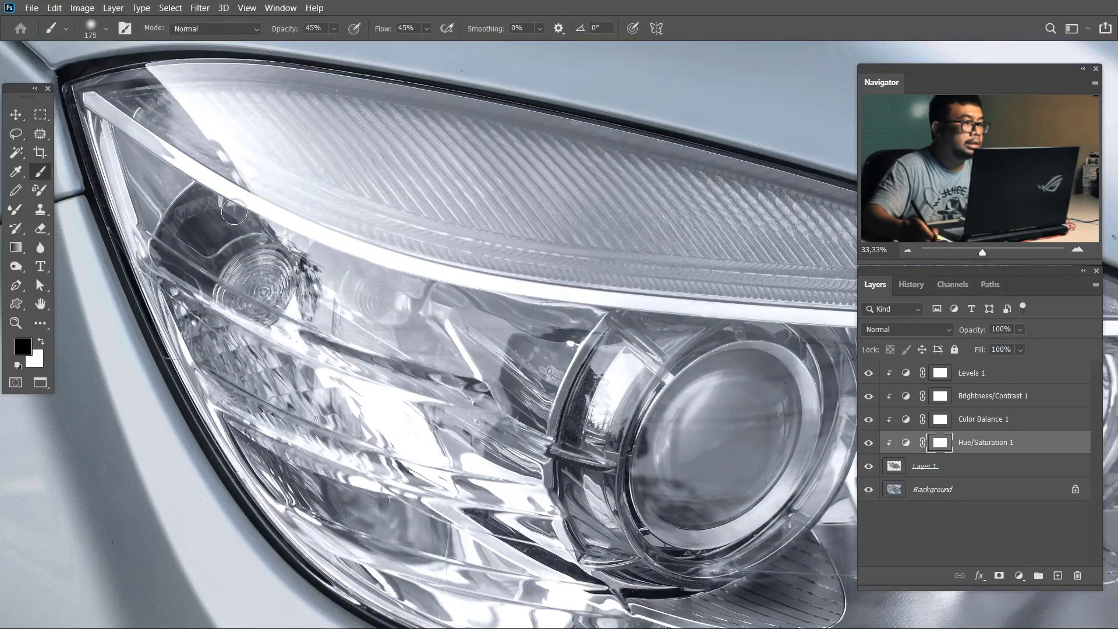
pyautogui.moveTo(280, 29)
pyautogui.mouseDown()
pyautogui.moveTo(377, 28)
pyautogui.moveTo(469, 51)
pyautogui.mouseUp()
pyautogui.press('[')
pyautogui.moveTo(196, 220)
pyautogui.mouseDown()
pyautogui.moveTo(218, 203)
pyautogui.moveTo(174, 220)
pyautogui.moveTo(265, 244)
pyautogui.moveTo(205, 289)
pyautogui.moveTo(263, 231)
pyautogui.mouseUp()
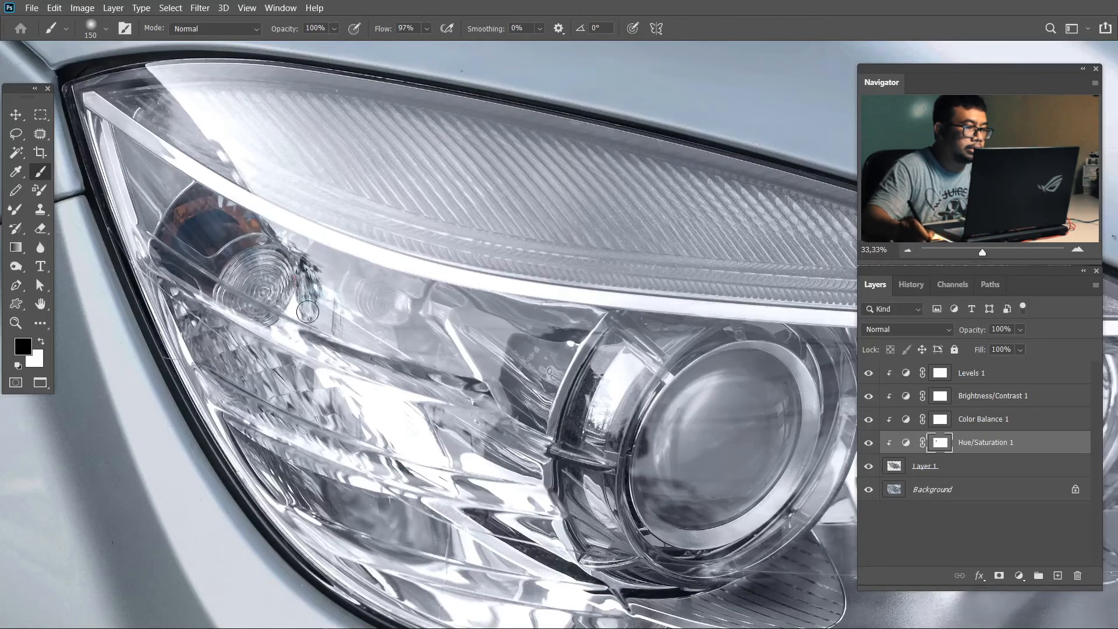
# Refine the Hue/Saturation mask around the indicator and neighbouring reflections, alternating between black and white paint.
pyautogui.click(868, 444)
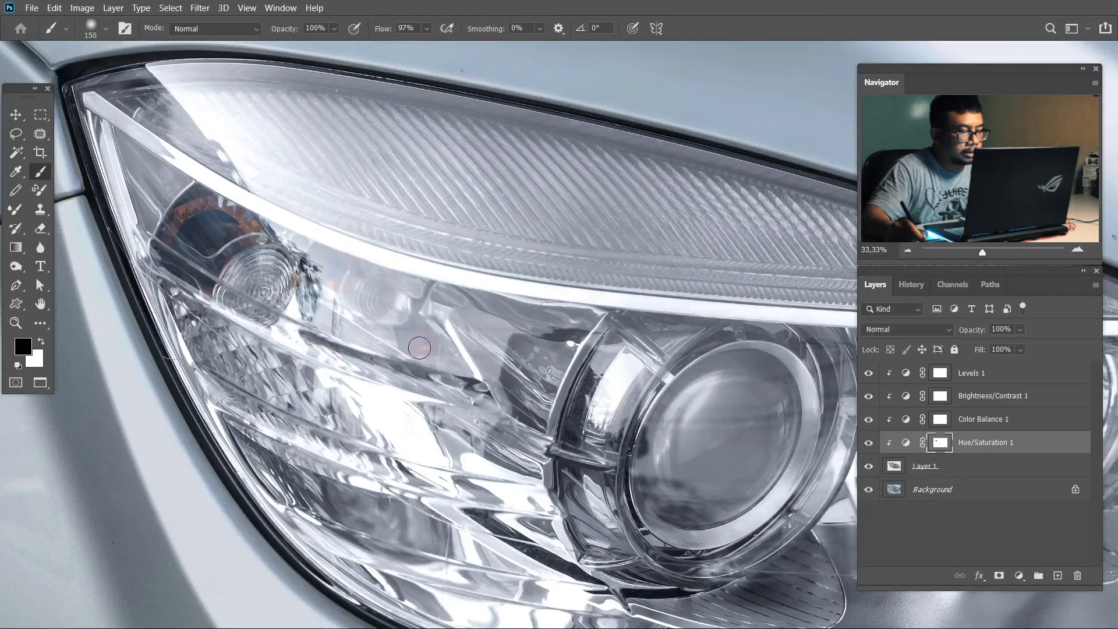
pyautogui.press('x')
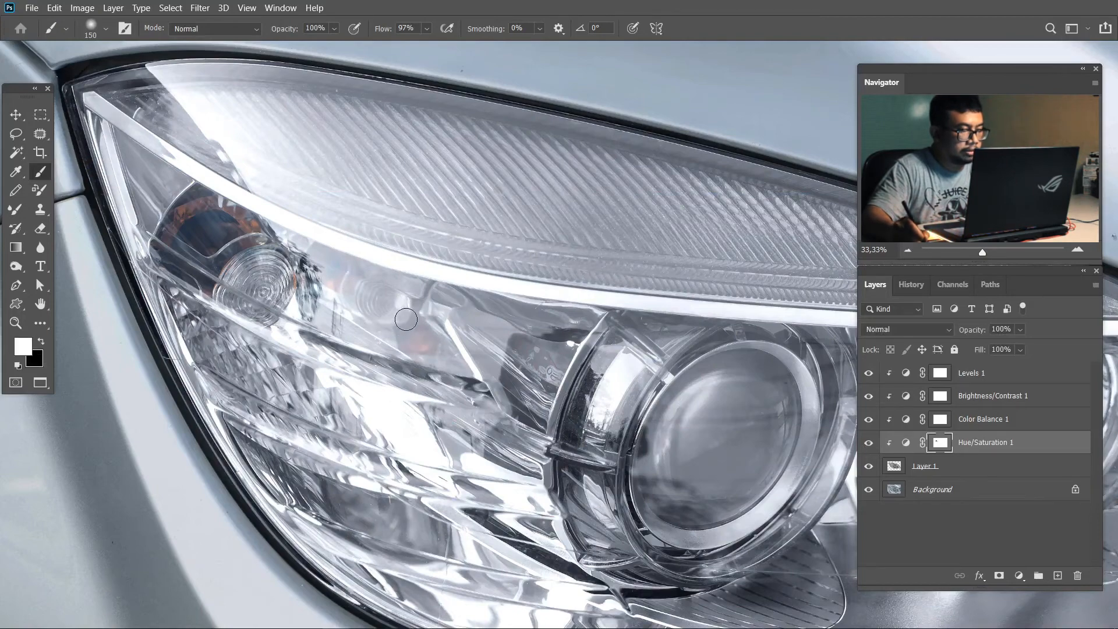
pyautogui.press('x')
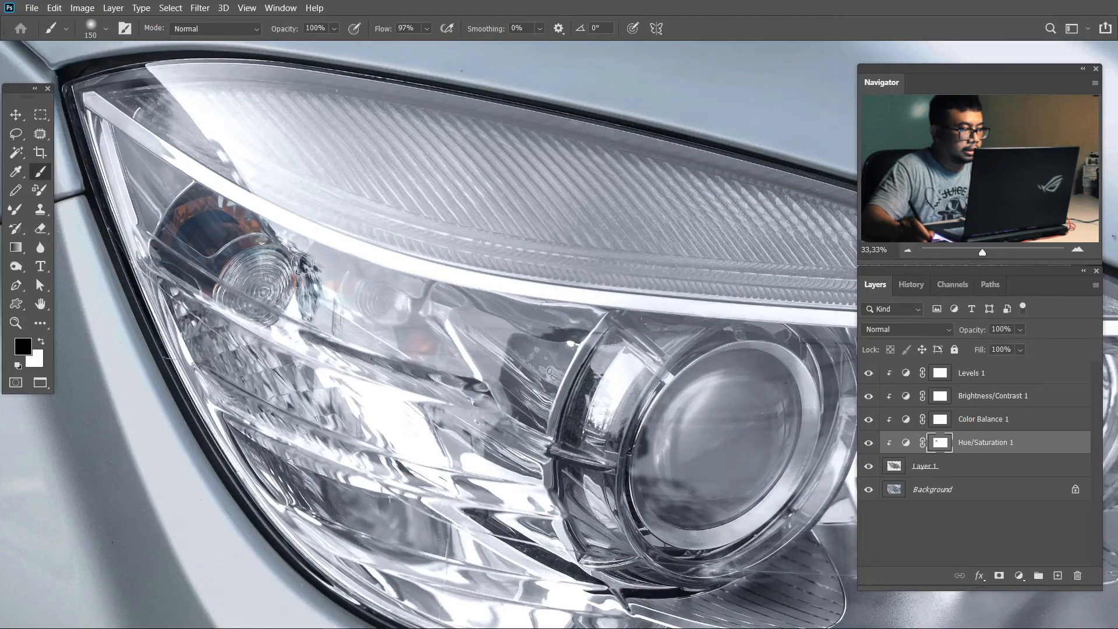
pyautogui.press('x')
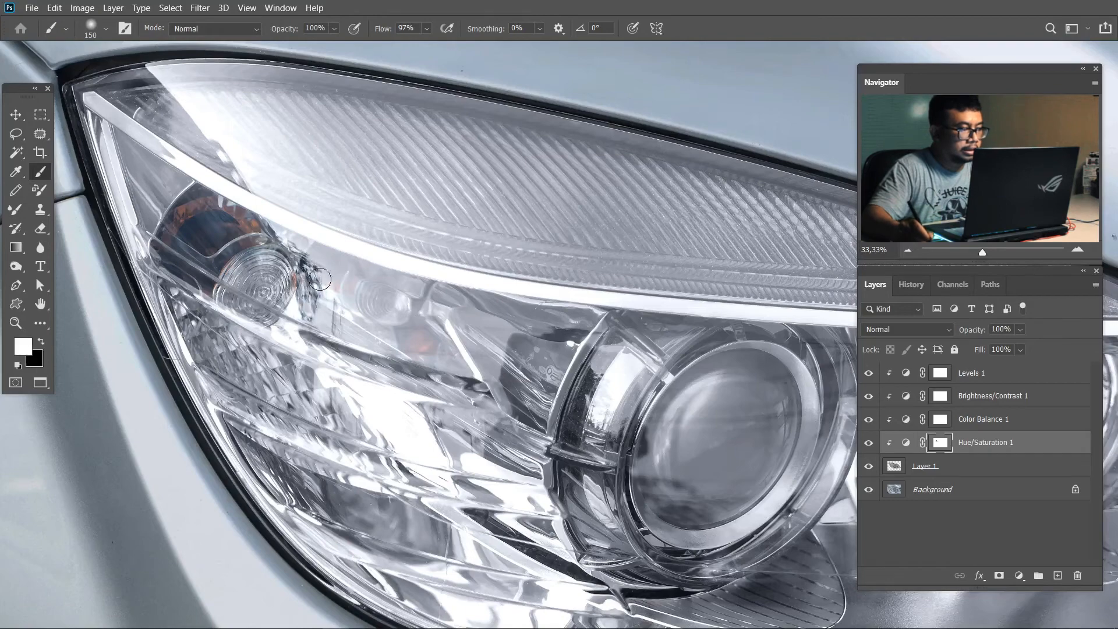
# Set the Color Balance cyan-red value to -12 and compare the headlight with and without its layer.
pyautogui.scroll(-3, 370, 202)
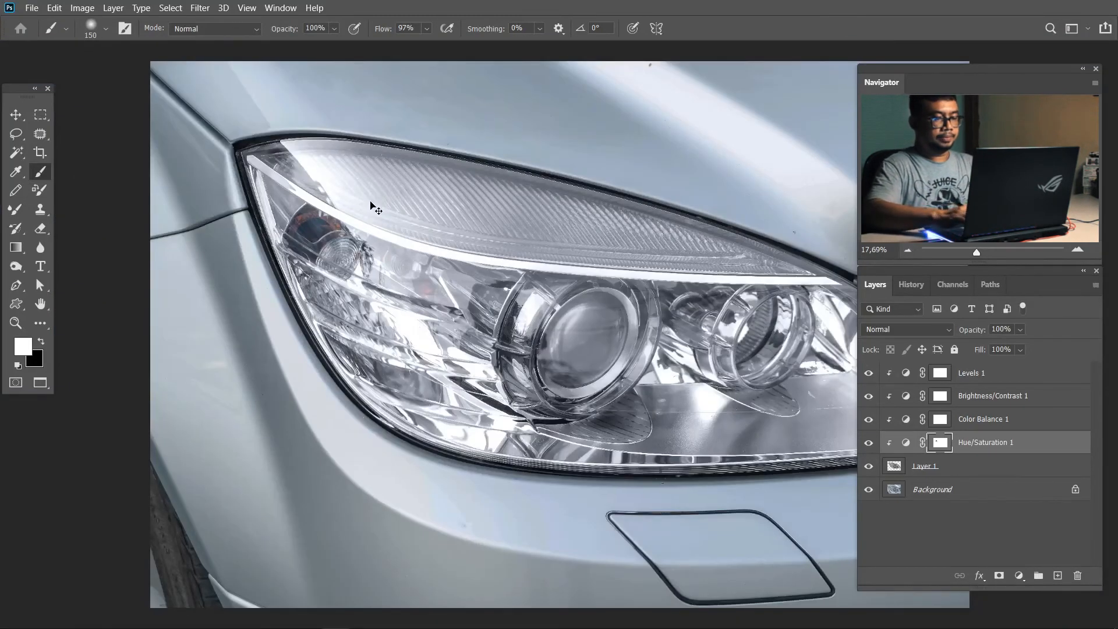
pyautogui.scroll(-2, 370, 205)
pyautogui.scroll(2, 370, 201)
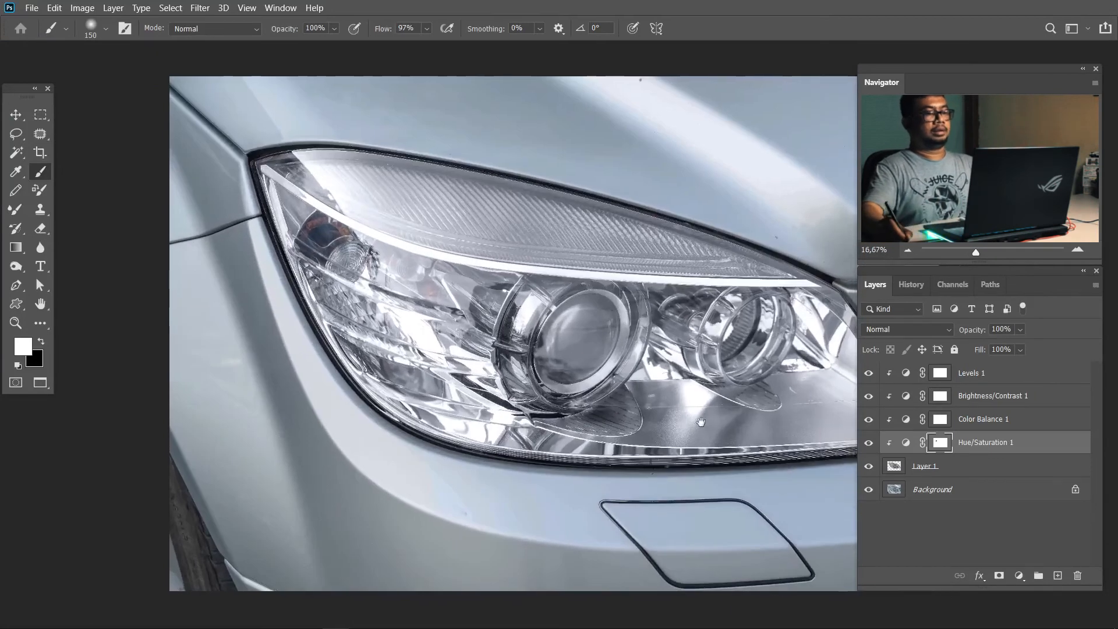
pyautogui.moveTo(708, 421); pyautogui.dragTo(641, 417)
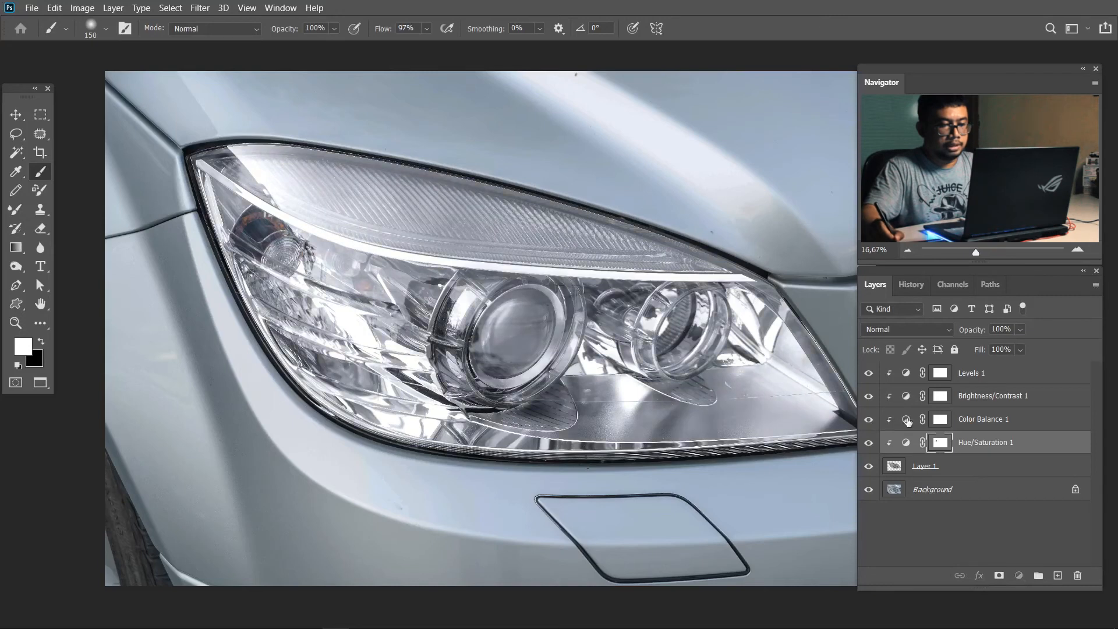
pyautogui.doubleClick(906, 420)
pyautogui.moveTo(727, 149); pyautogui.dragTo(719, 152)
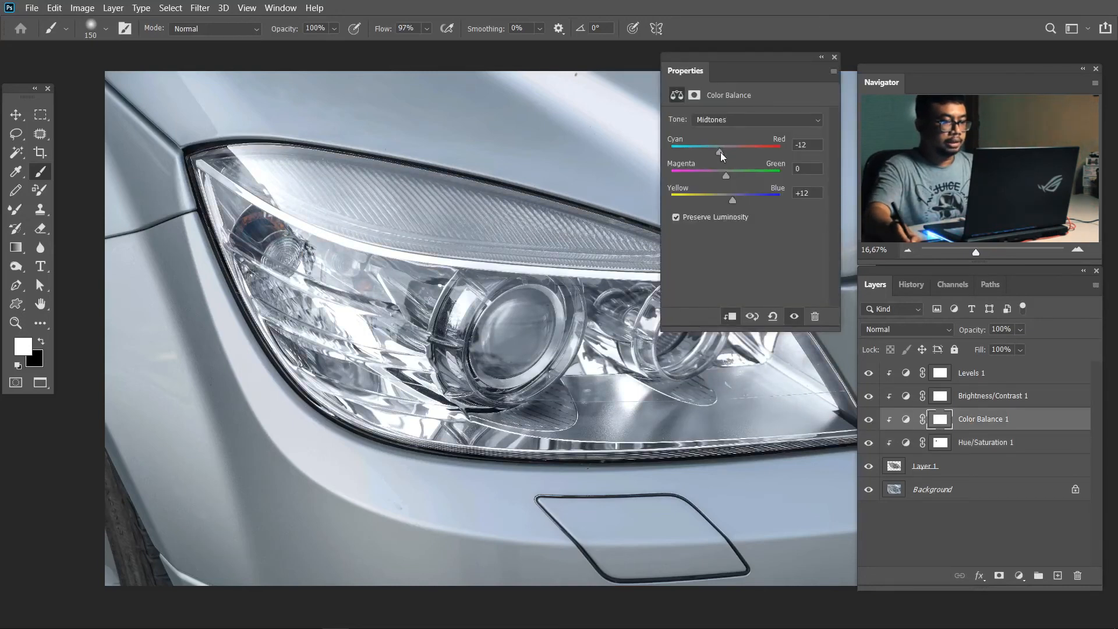
pyautogui.click(867, 467)
pyautogui.click(868, 468)
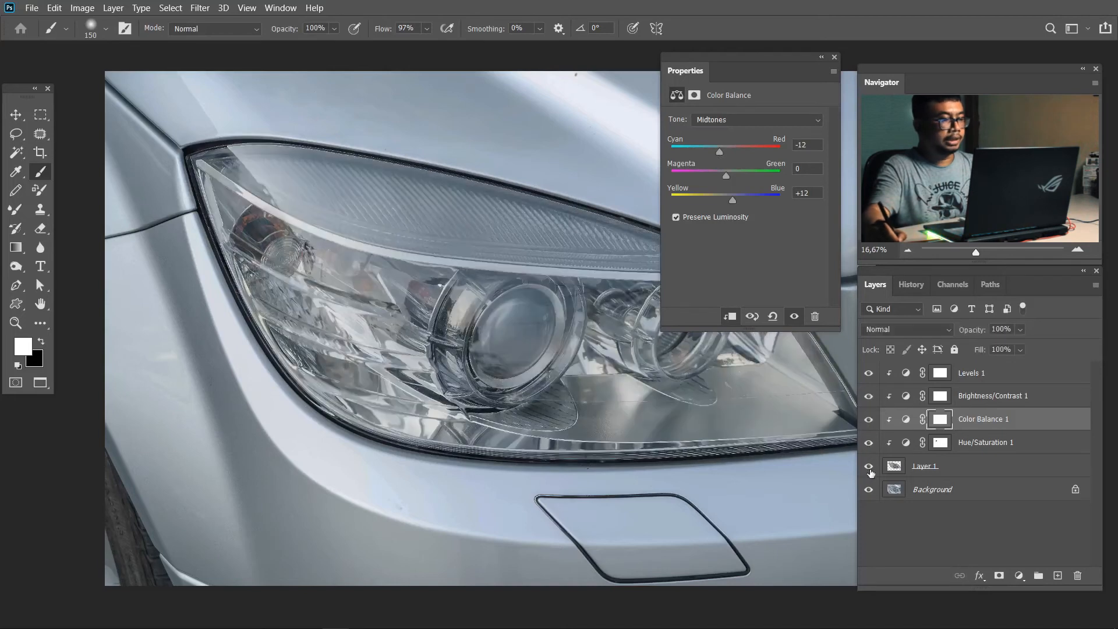
# Group the headlight layer with its clipped adjustments, duplicate the group, and merge the copy into a single layer.
pyautogui.click(972, 373)
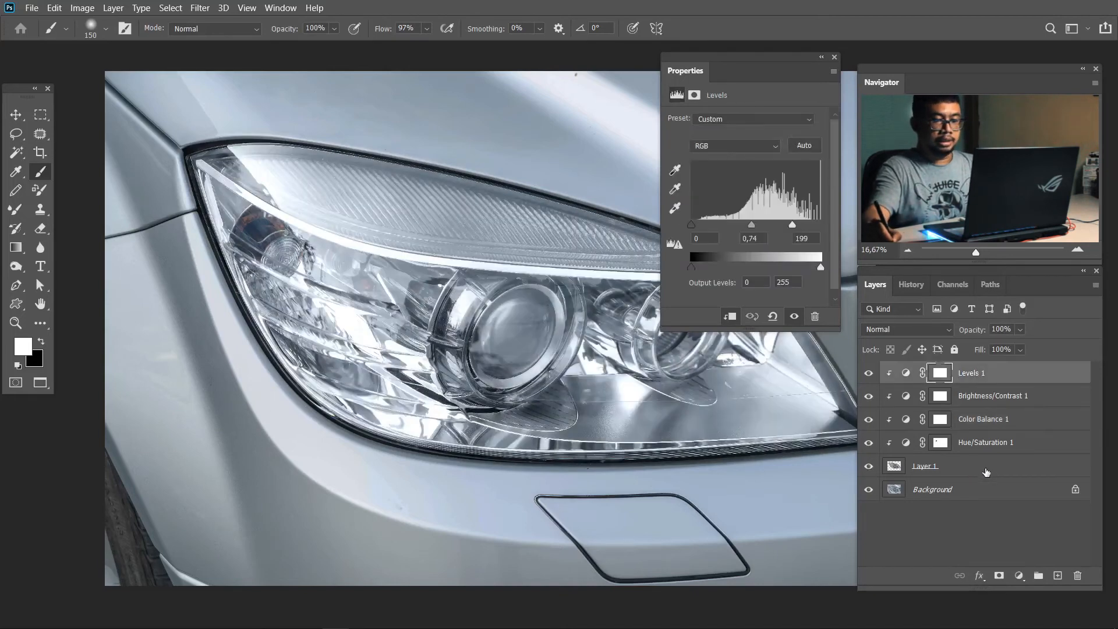
pyautogui.keyDown('shift'); pyautogui.click(984, 470); pyautogui.keyUp('shift')
pyautogui.hotkey('ctrl', 'j')
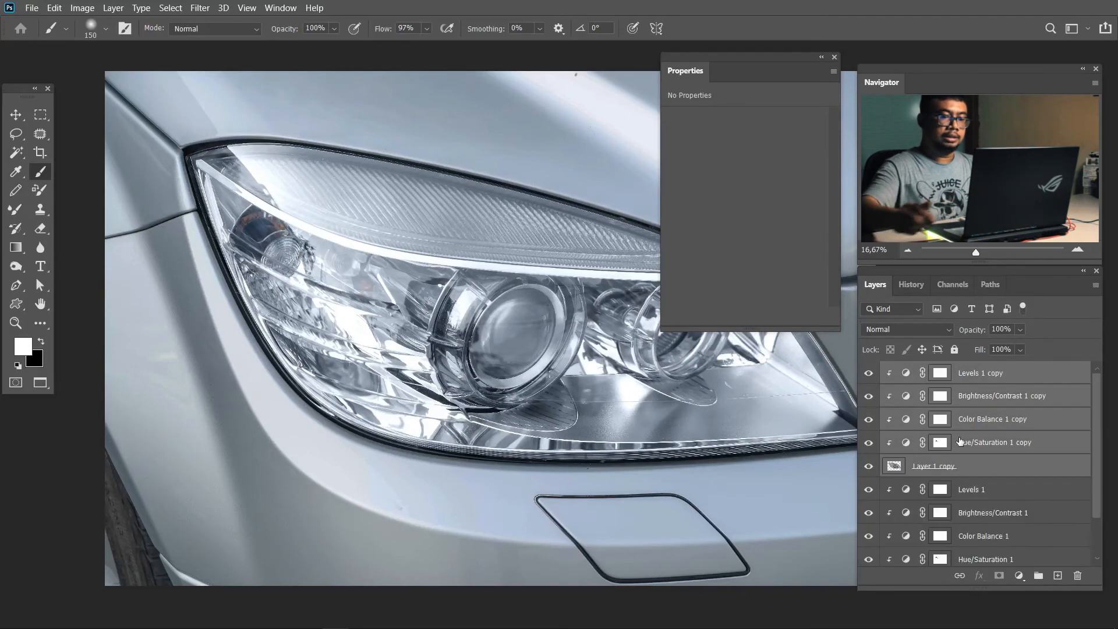
pyautogui.hotkey('ctrl', 'z')
pyautogui.moveTo(1014, 446); pyautogui.dragTo(1038, 575)
pyautogui.hotkey('ctrl', 'j')
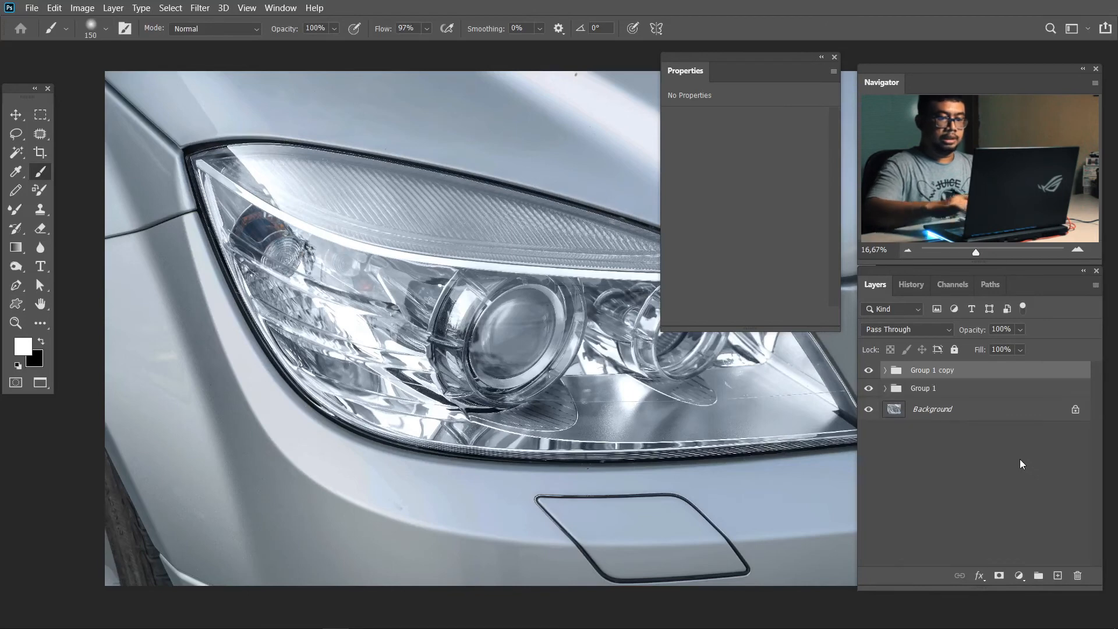
pyautogui.hotkey('ctrl', 'e')
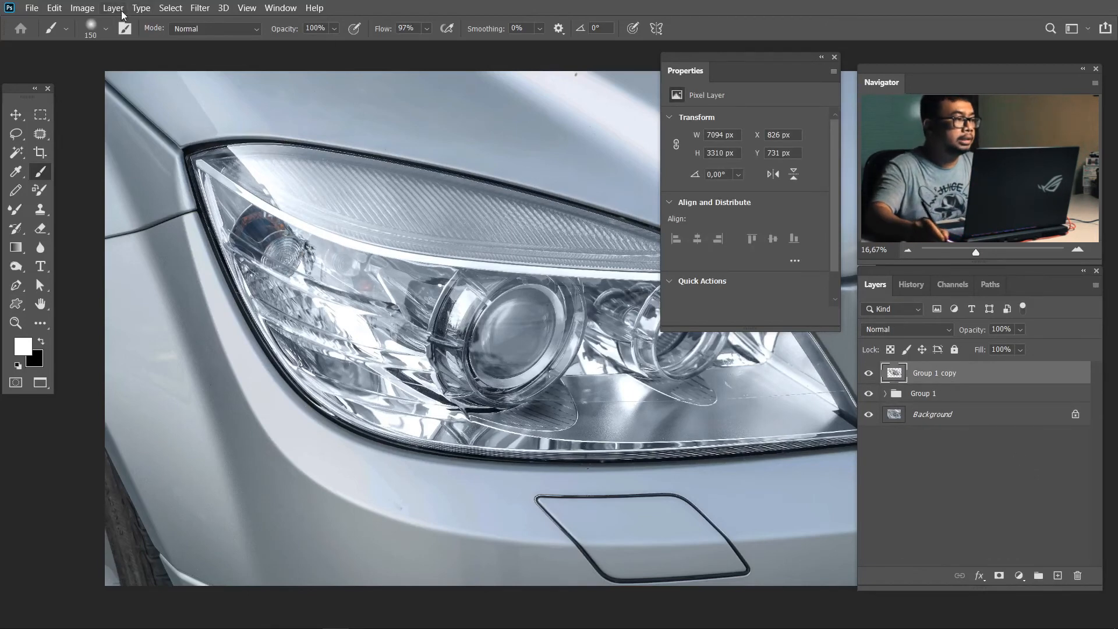
# Reapply the High Pass filter to the merged headlight copy and set its blend mode to Overlay.
pyautogui.click(197, 10)
pyautogui.click(208, 23)
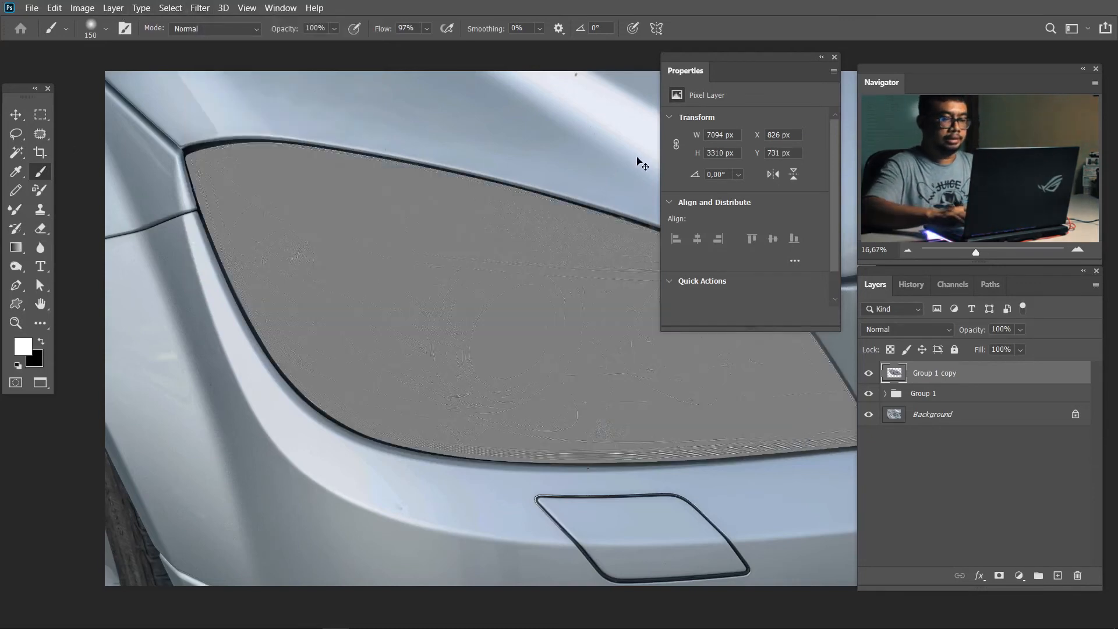
pyautogui.hotkey('ctrl', '+')
pyautogui.hotkey('ctrl', '+')
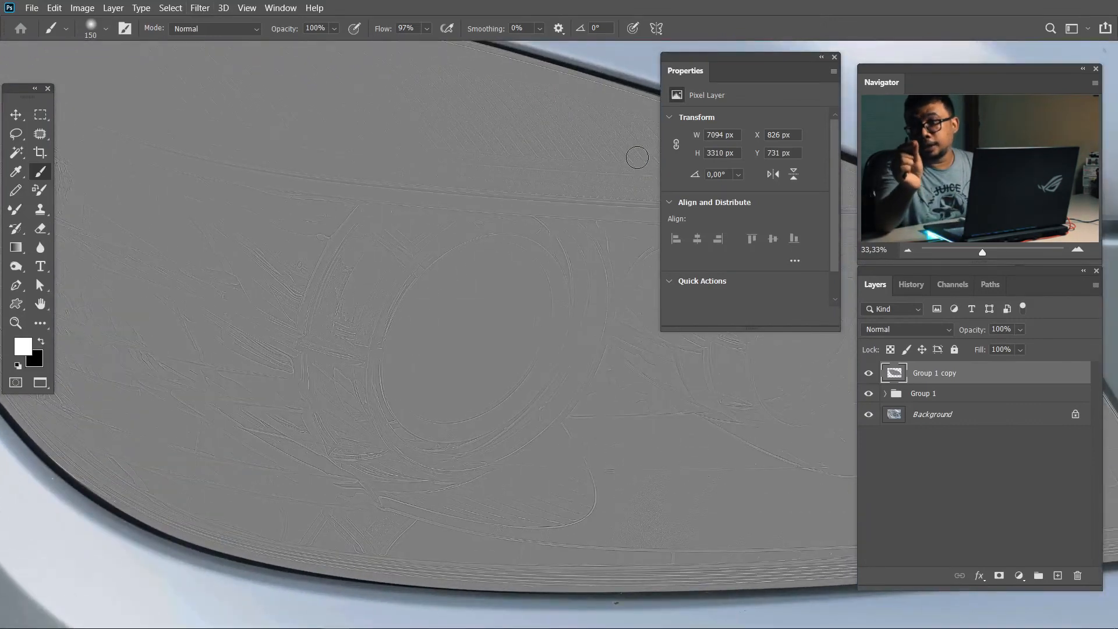
pyautogui.click(927, 328)
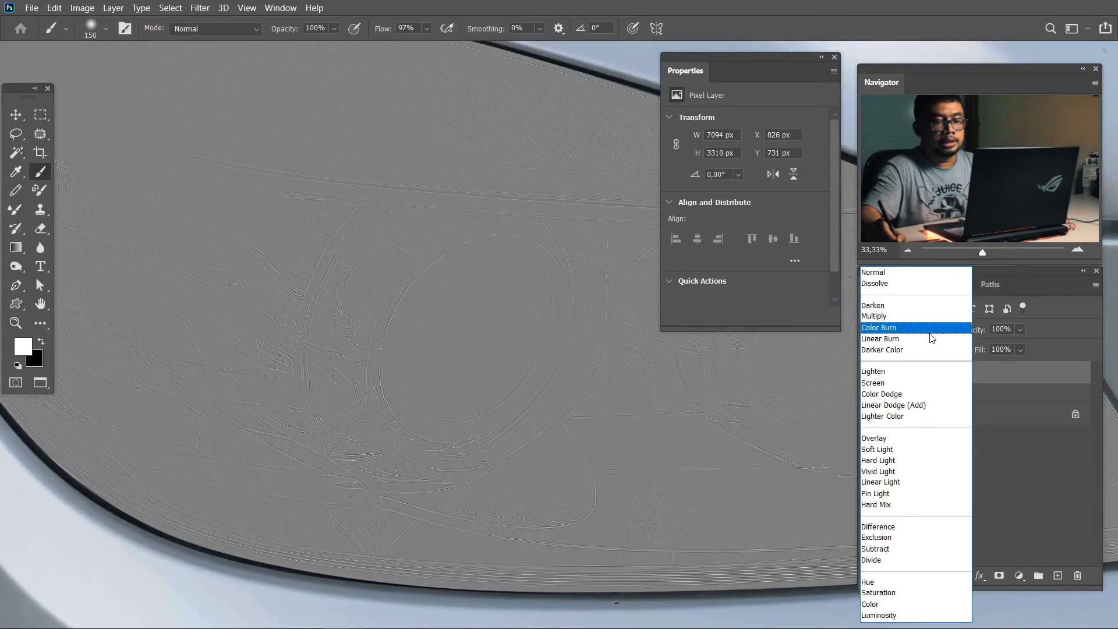
pyautogui.click(898, 439)
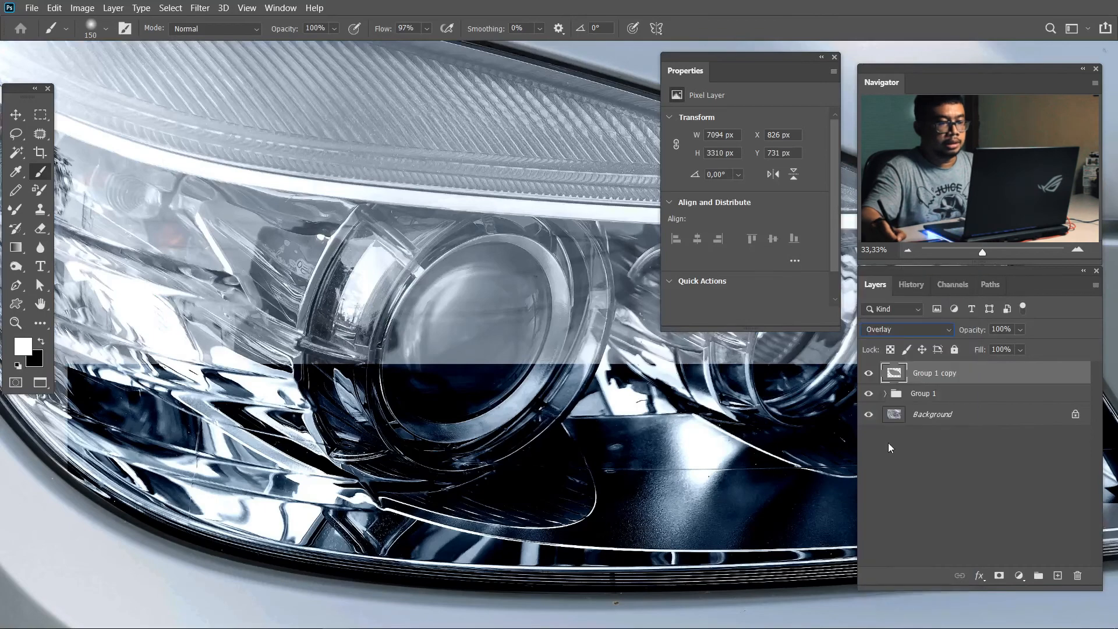
pyautogui.hotkey('ctrl', '0')
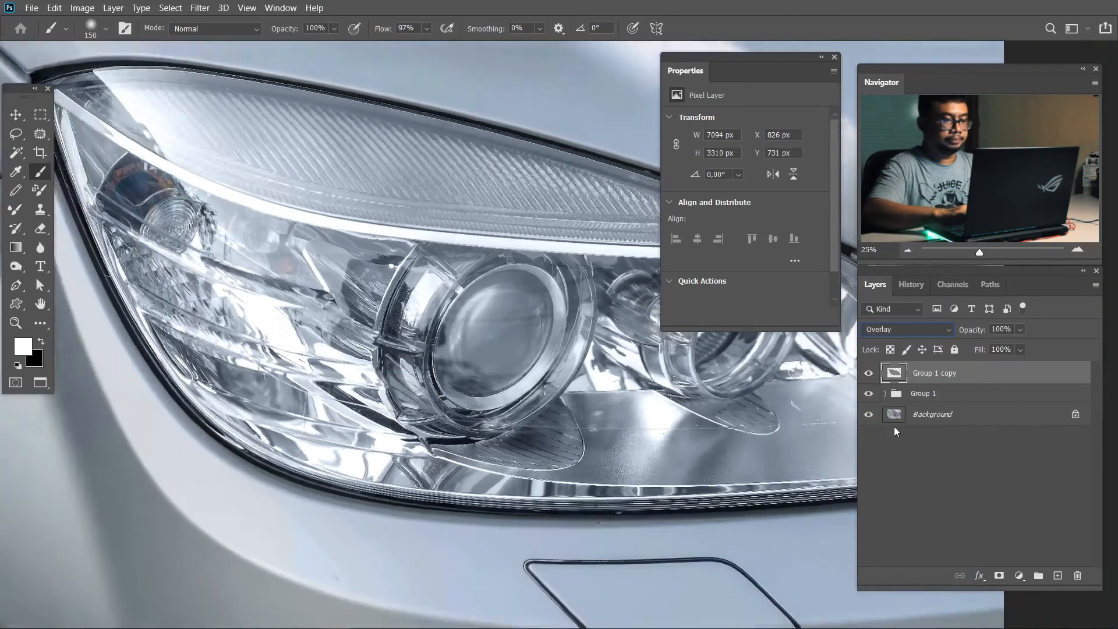
# Compare the headlight before and after by hiding and restoring the sharpening layer and the adjustment group.
pyautogui.click(868, 376)
pyautogui.click(868, 376)
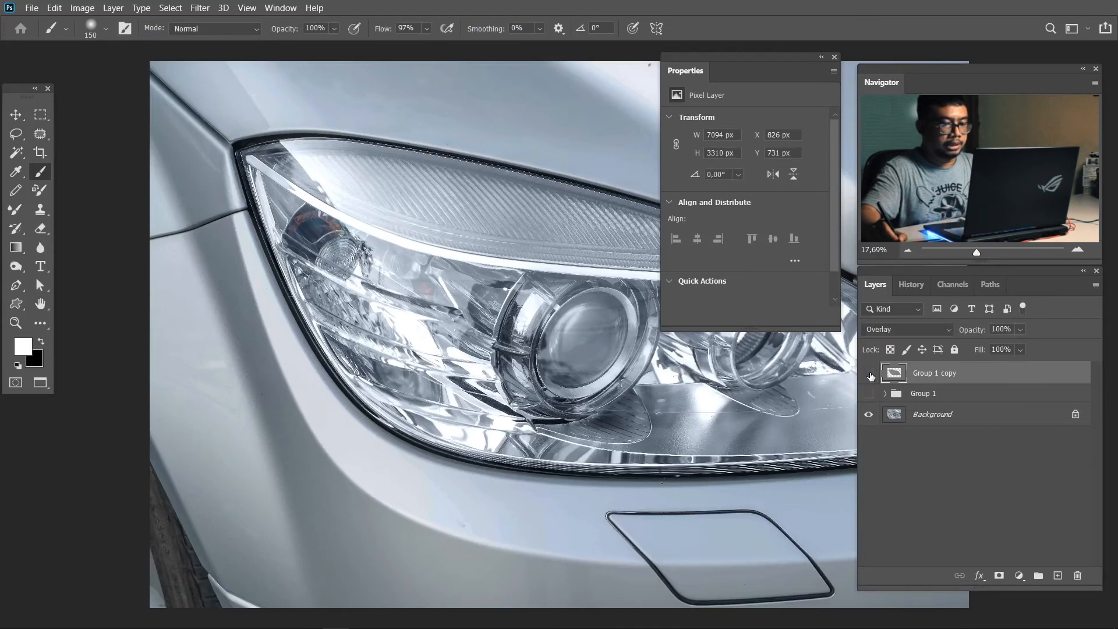
pyautogui.click(868, 373)
pyautogui.click(868, 373)
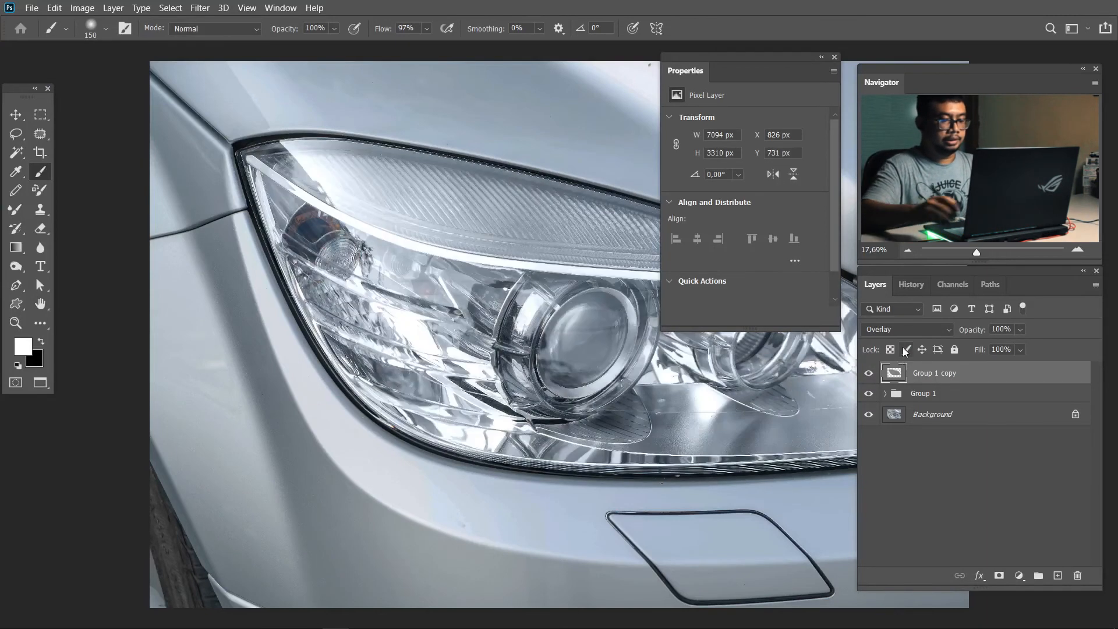
# Close the Properties panel and compare the whole headlight with and without its edits.
pyautogui.click(834, 58)
pyautogui.hotkey('ctrl', '-')
pyautogui.moveTo(764, 163); pyautogui.dragTo(640, 150)
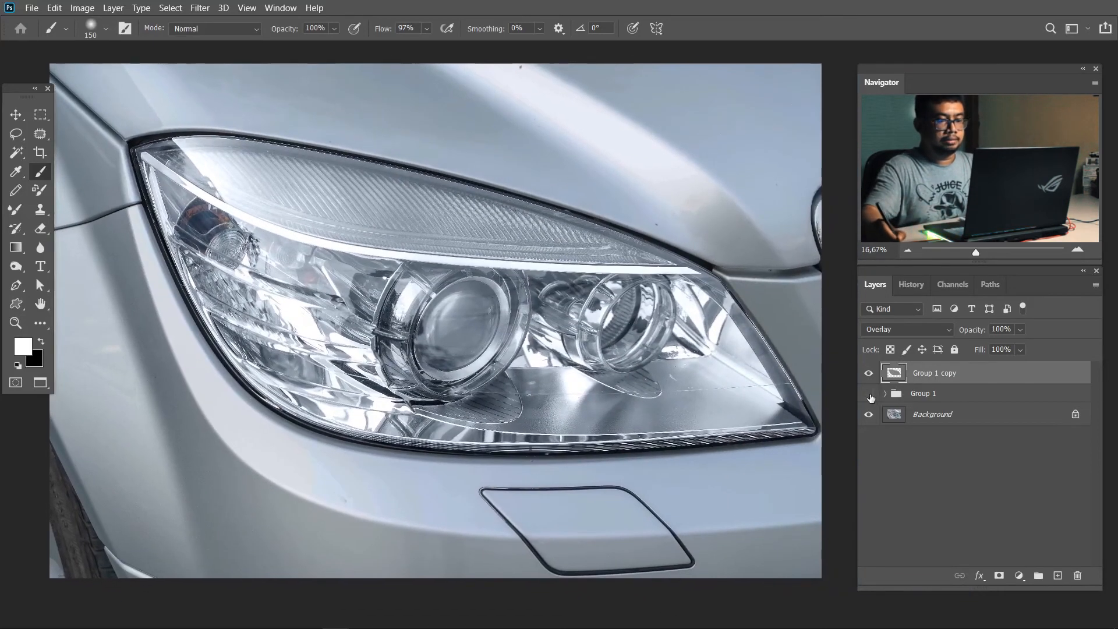
pyautogui.click(868, 373)
pyautogui.moveTo(868, 396); pyautogui.dragTo(868, 382)
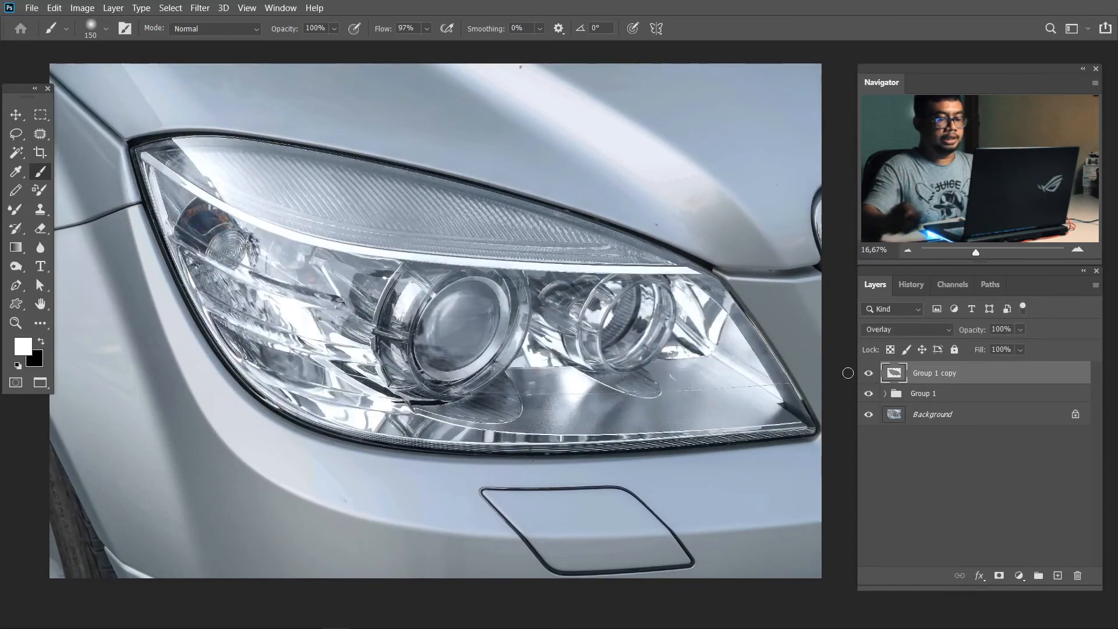
# Expand Group 1 to show its clipped adjustment layers and return to the standard screen mode with document tabs.
pyautogui.hotkey('ctrl', '-')
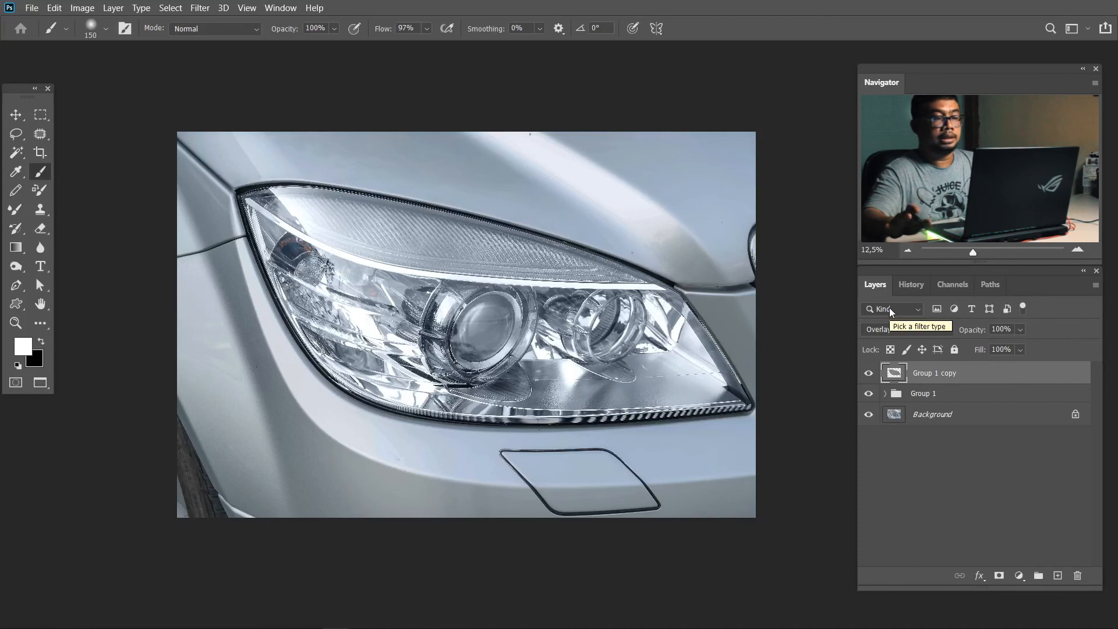
pyautogui.click(885, 394)
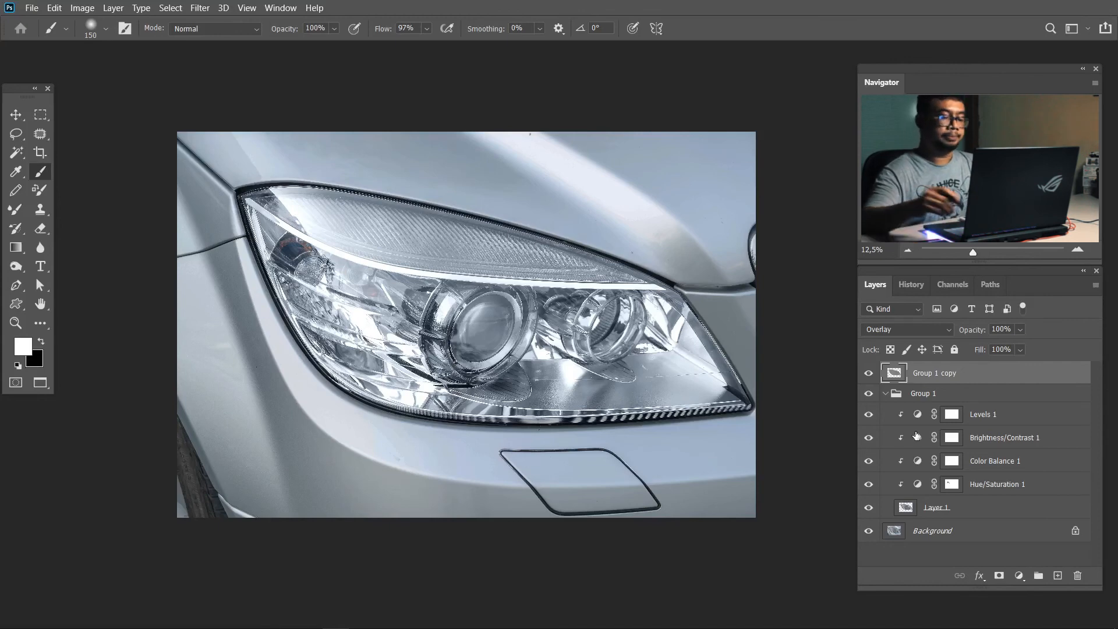
pyautogui.hotkey('ctrl', '-')
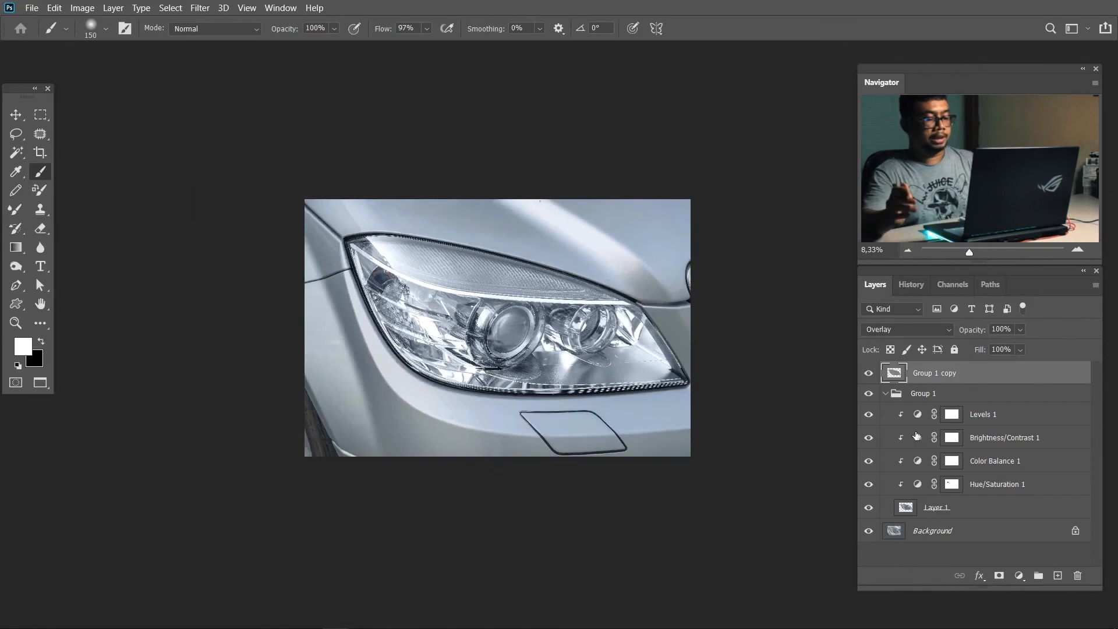
pyautogui.press('f')
pyautogui.press('f')
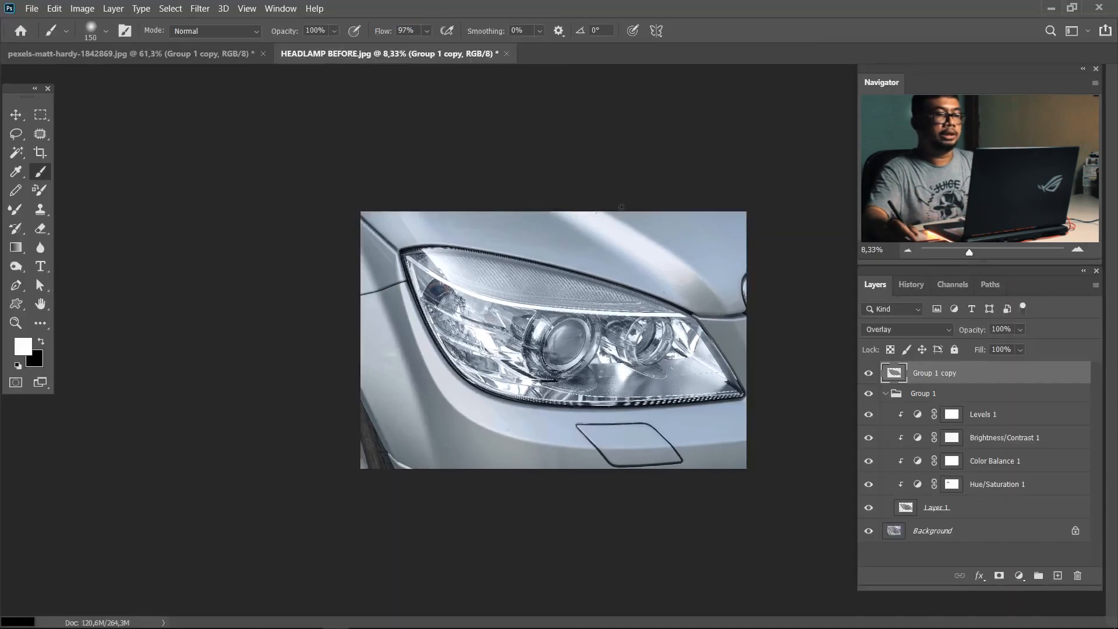